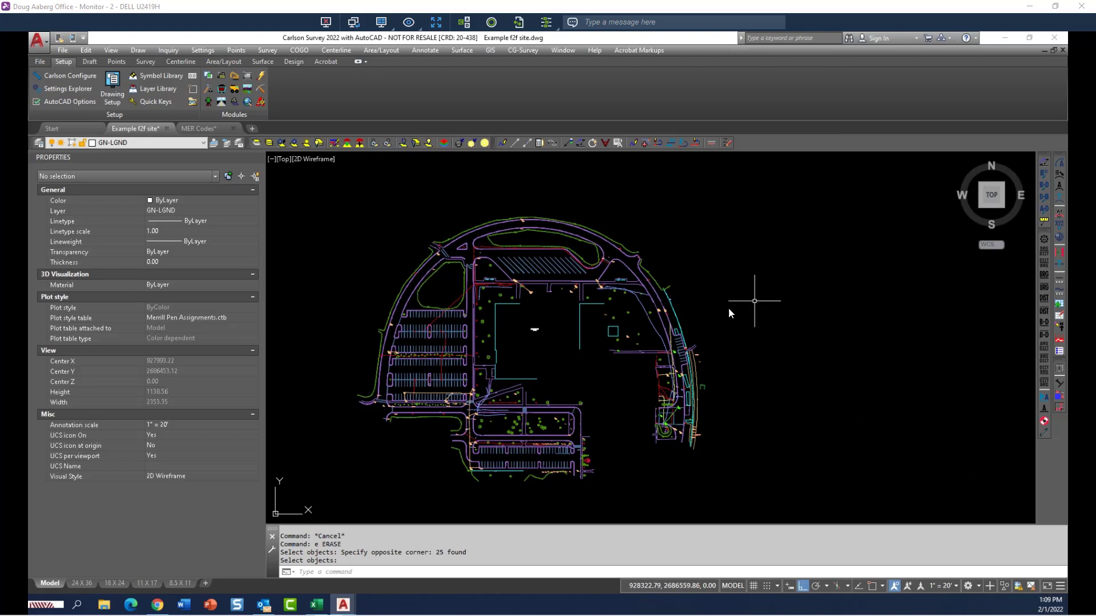
# Step: From Draw Legend, create a new legend file named test1 in place of MER.LGD
pyautogui.click(426, 51)
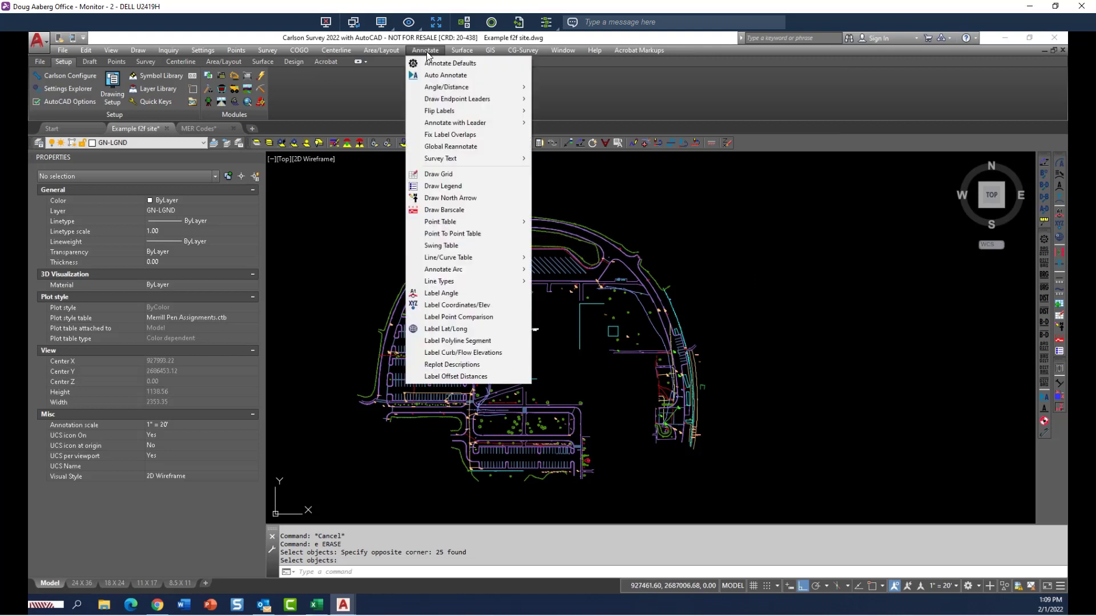
pyautogui.click(440, 186)
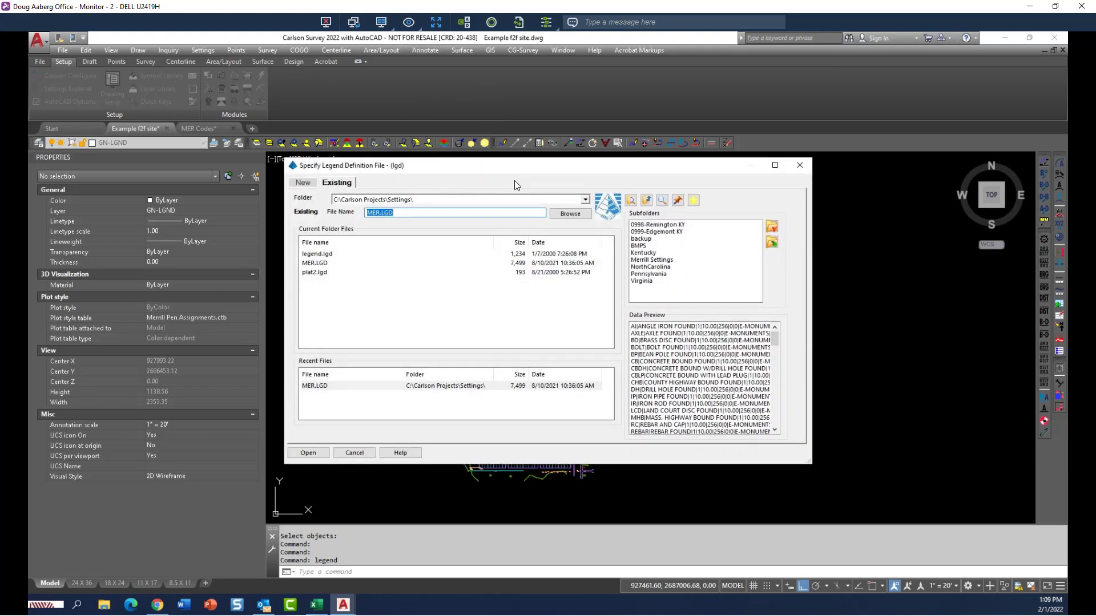
pyautogui.moveTo(510, 171); pyautogui.dragTo(624, 128)
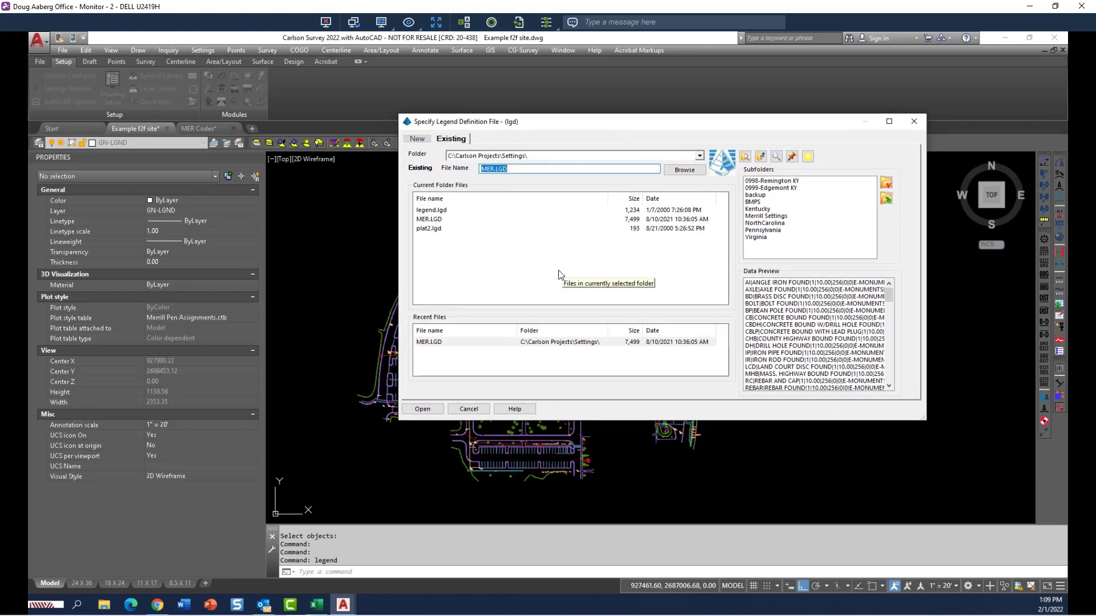
pyautogui.write('test')
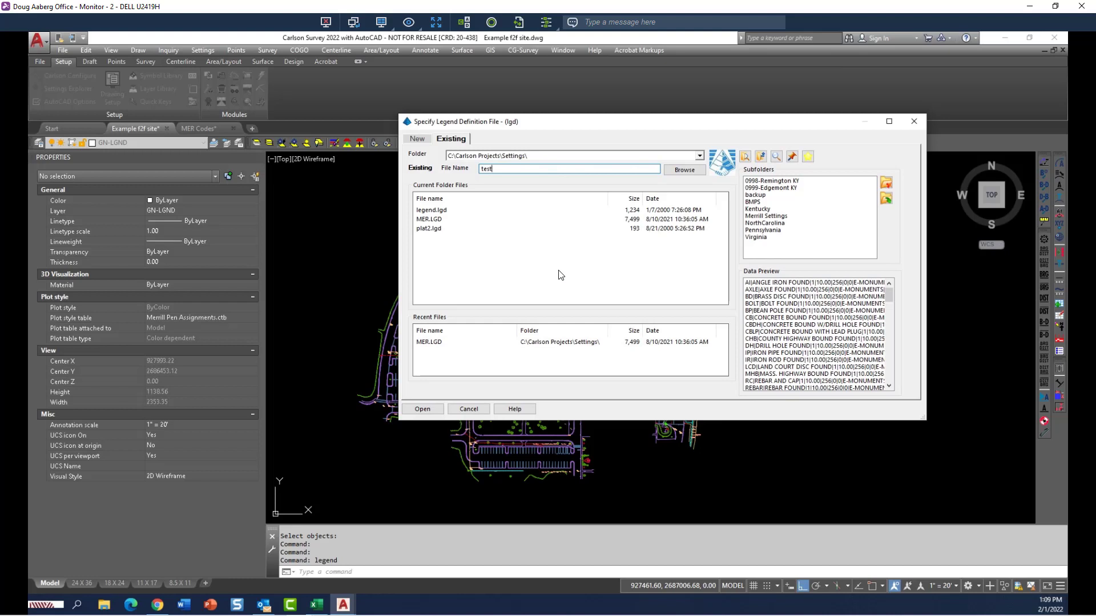
pyautogui.write('1')
pyautogui.click(433, 410)
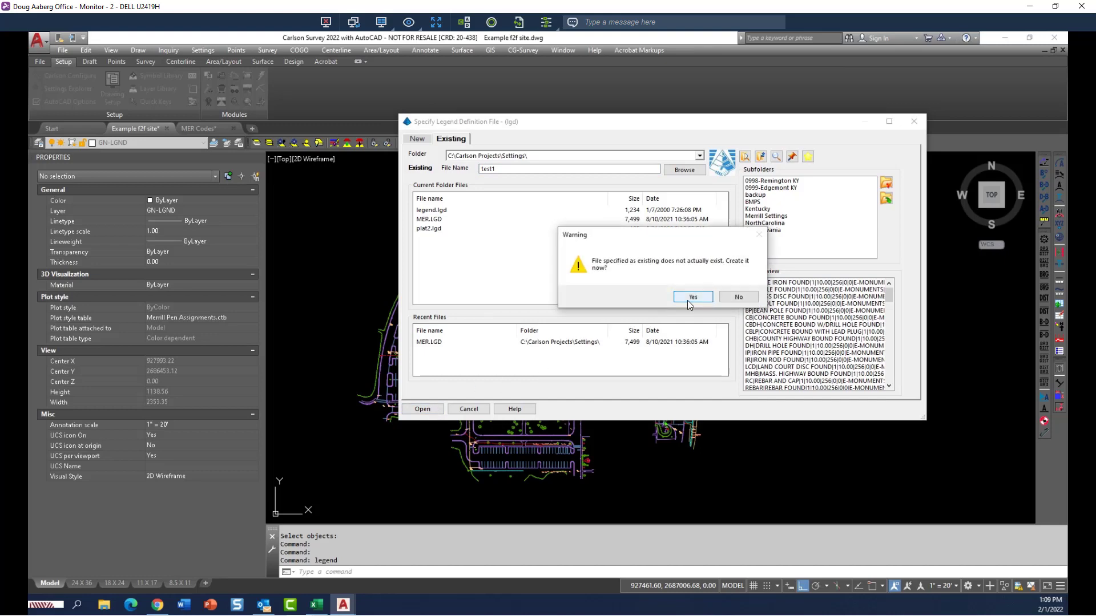
pyautogui.click(689, 301)
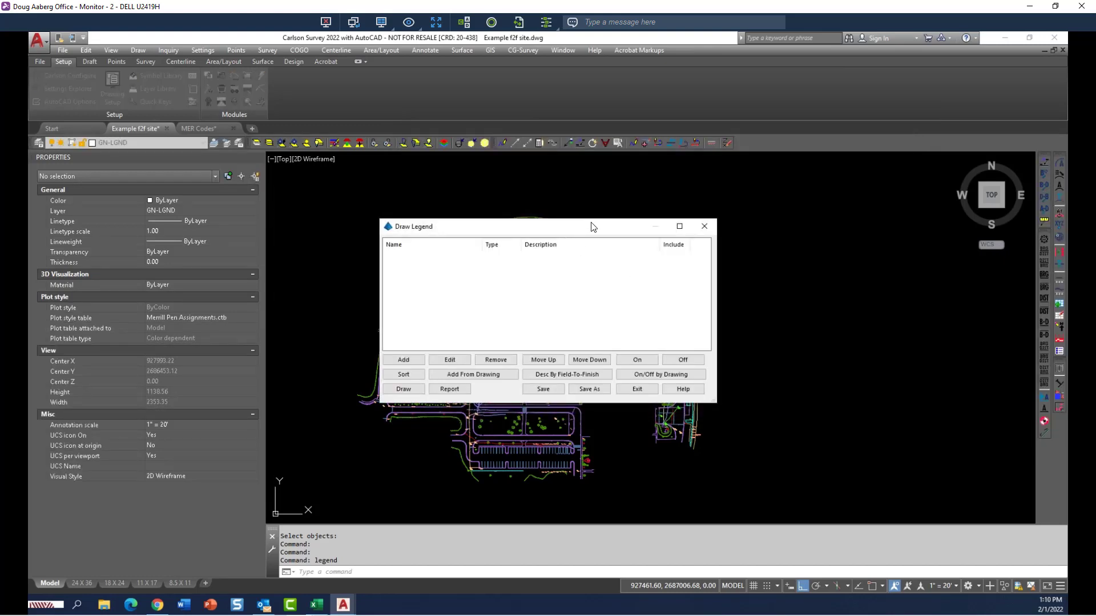
# Step: Move the empty Draw Legend list to the upper-right corner, clear of the site drawing
pyautogui.moveTo(566, 234)
pyautogui.mouseDown()
pyautogui.moveTo(650, 218)
pyautogui.moveTo(880, 110)
pyautogui.mouseUp()
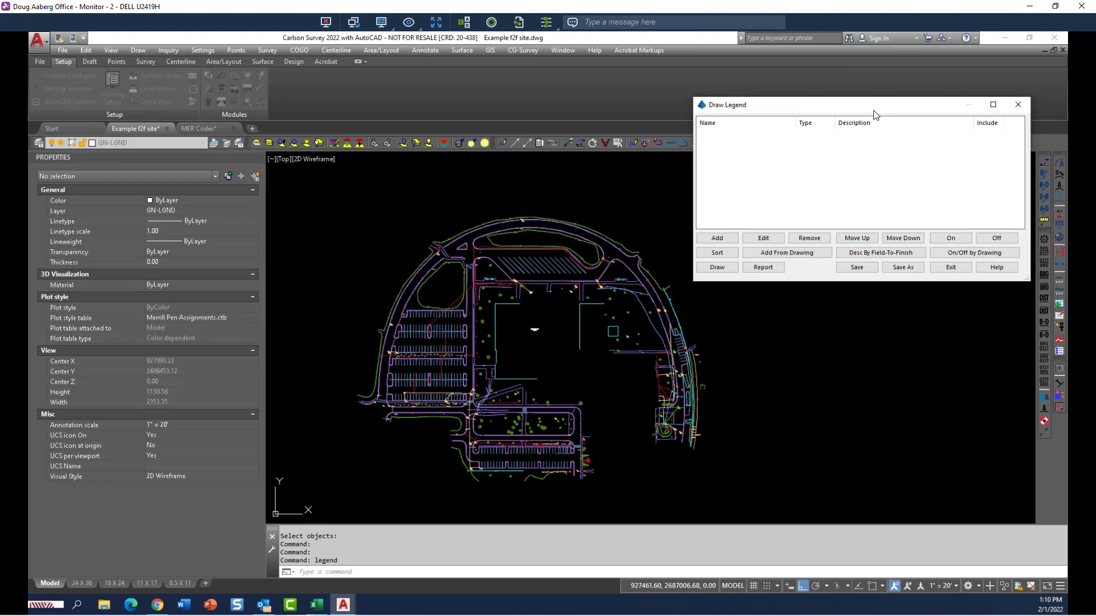
pyautogui.moveTo(874, 112); pyautogui.dragTo(879, 106)
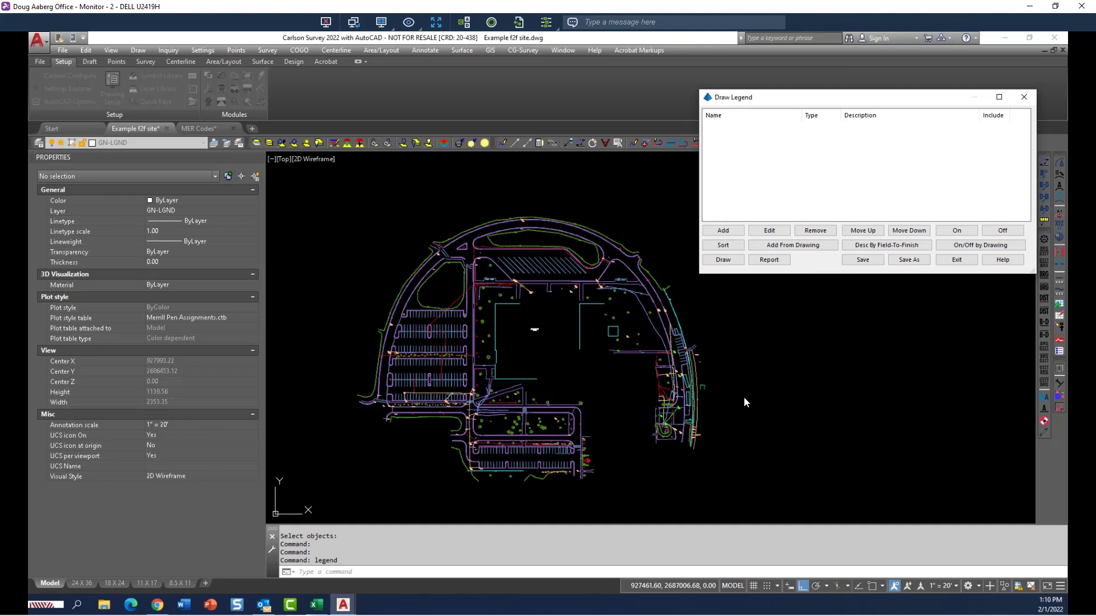
# Step: Add legend items from the drawing by window-selecting all 1346 site objects
pyautogui.click(792, 247)
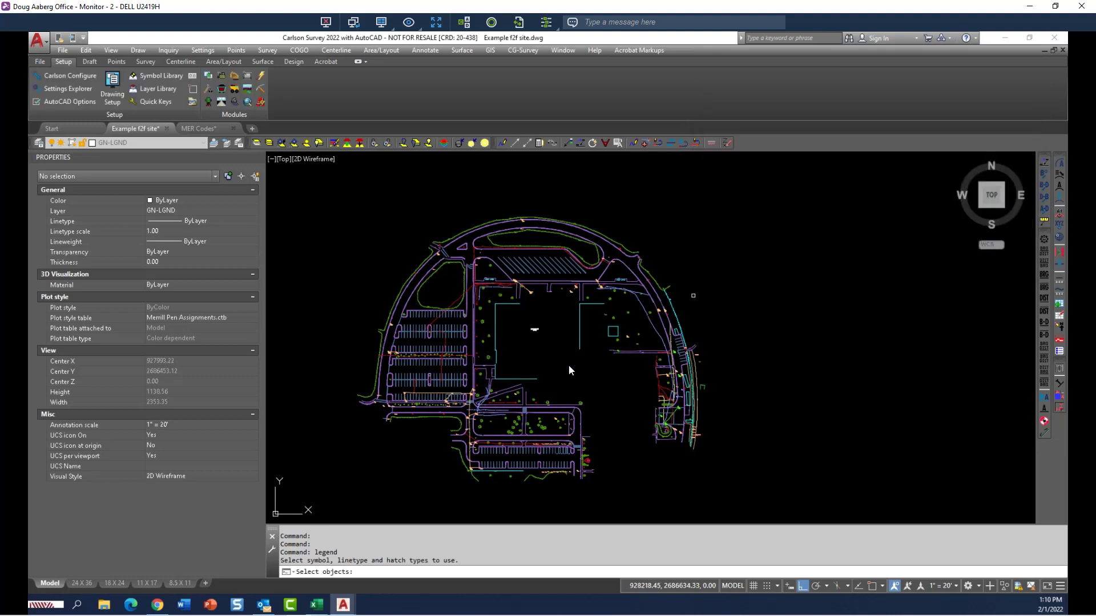
pyautogui.click(321, 498)
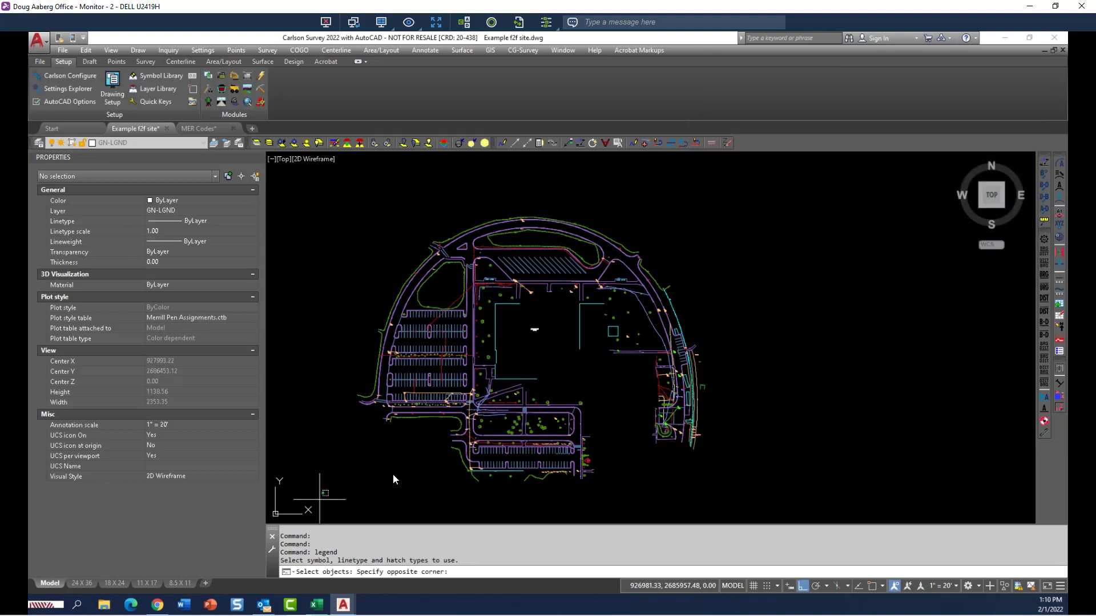
pyautogui.click(736, 197)
pyautogui.press('Return')
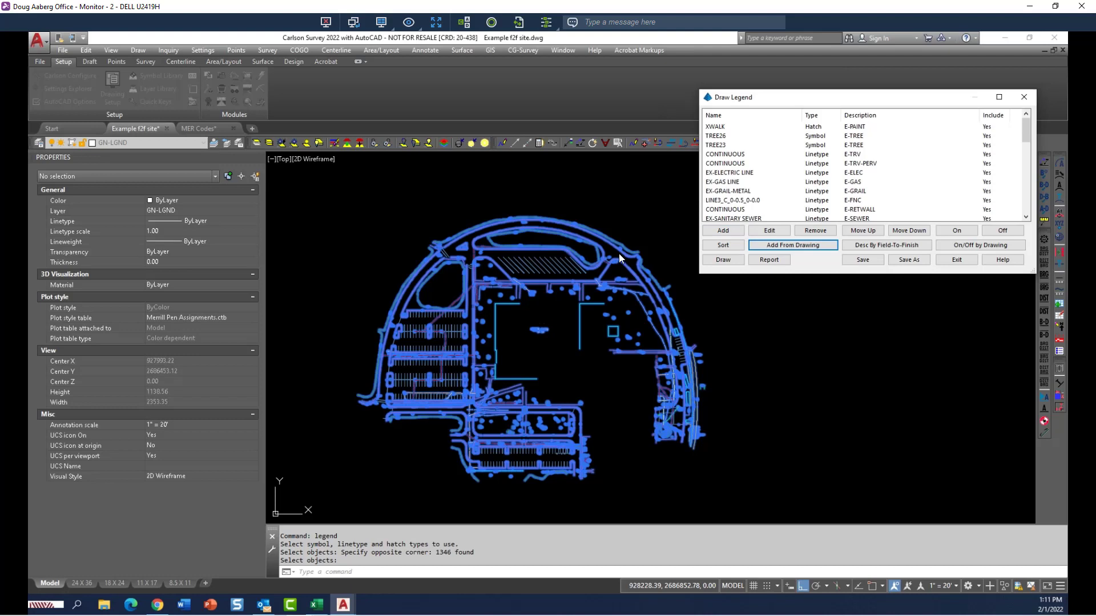
pyautogui.scroll(-9, 794, 157)
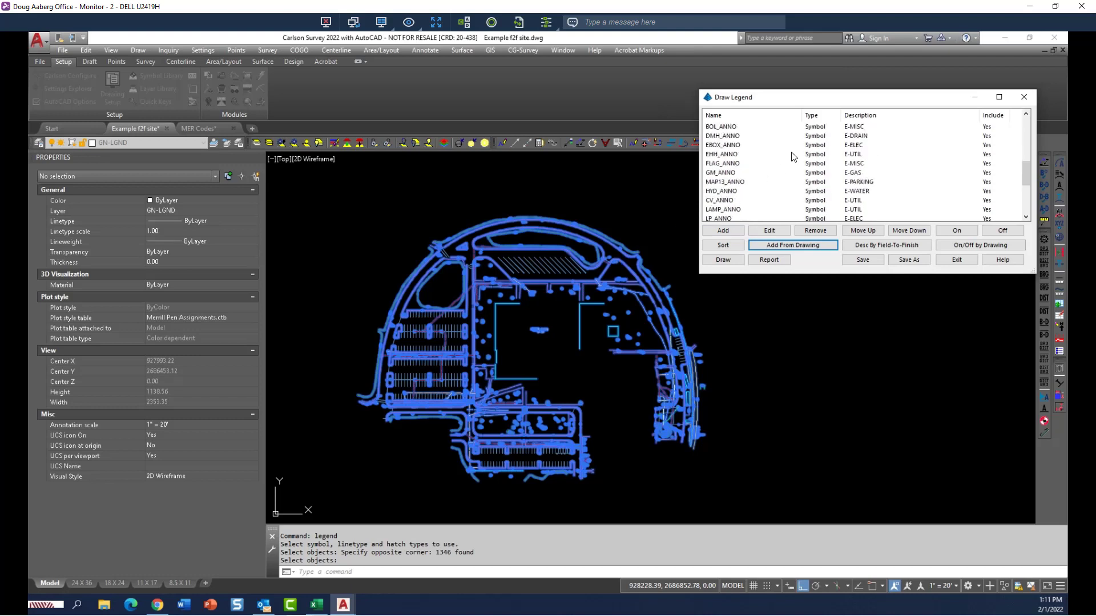
pyautogui.scroll(9, 796, 157)
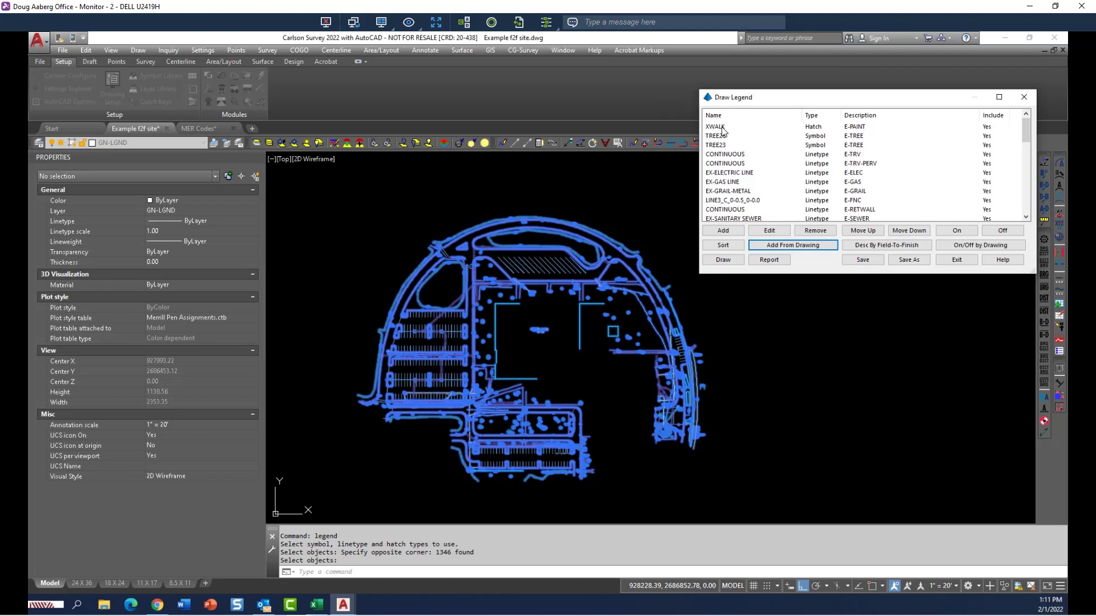
# Step: Edit the XWALK hatch entry, replacing its E-PAINT description with CROSS WALK
pyautogui.click(723, 130)
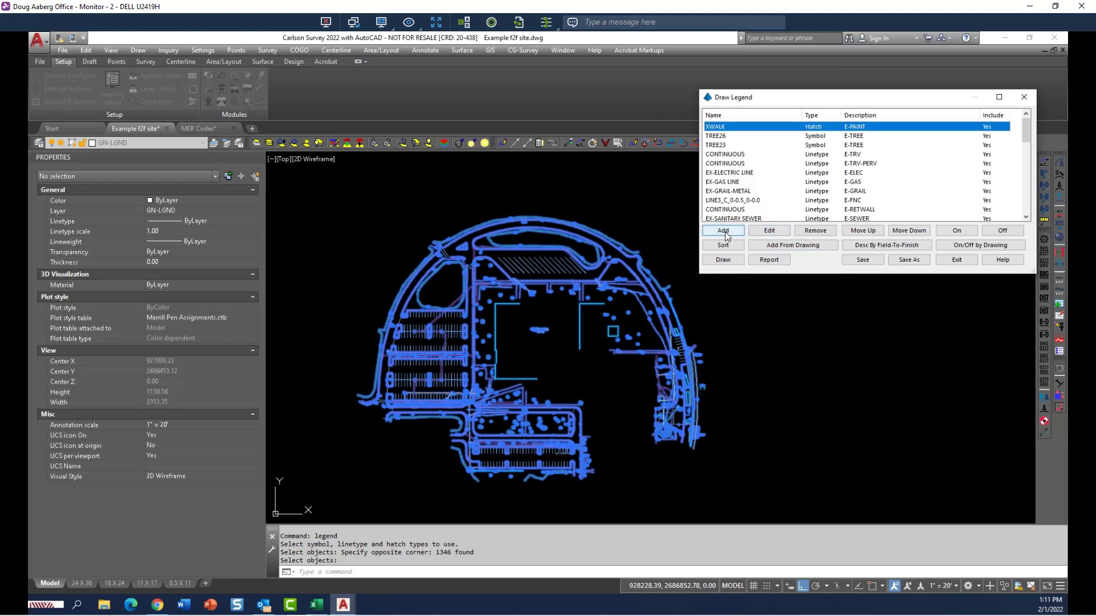
pyautogui.click(770, 231)
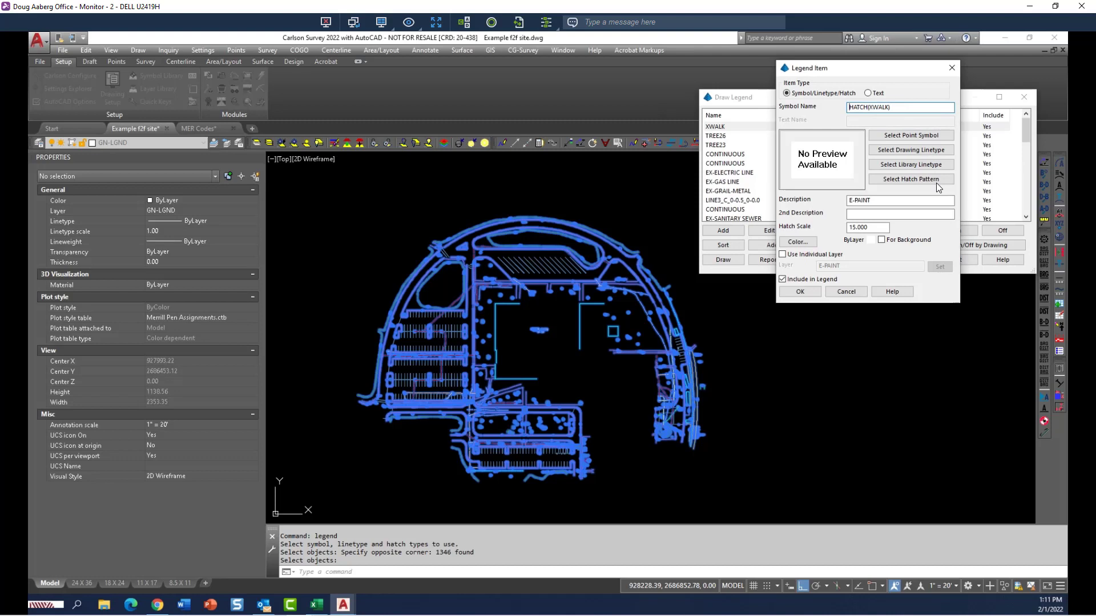
pyautogui.click(879, 201)
pyautogui.hotkey('shift', 'Home')
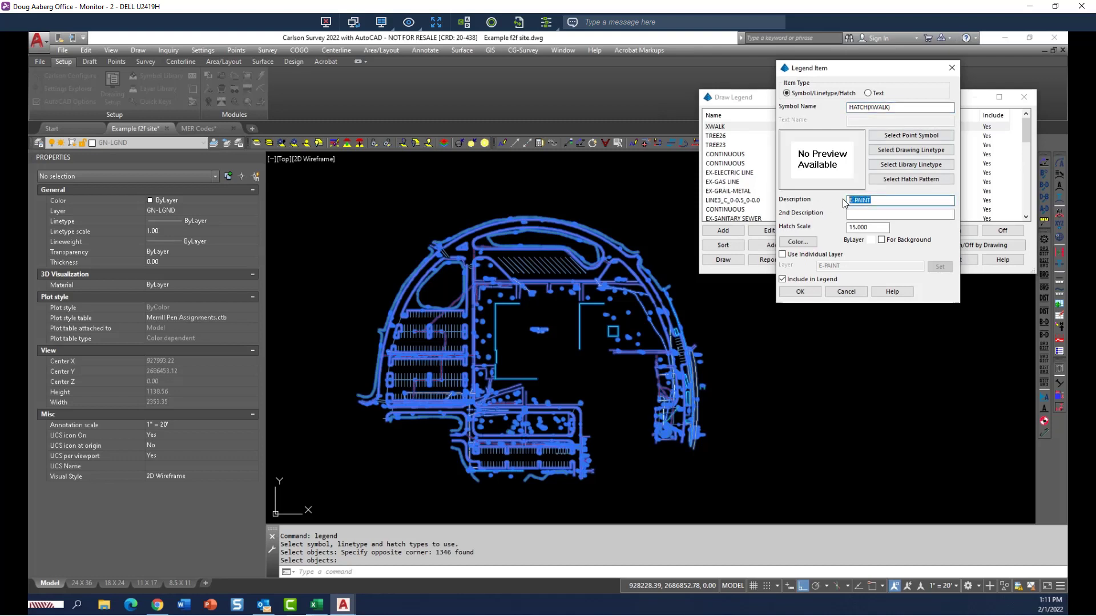
pyautogui.press('BackSpace')
pyautogui.write('CROSS WALK')
pyautogui.click(800, 292)
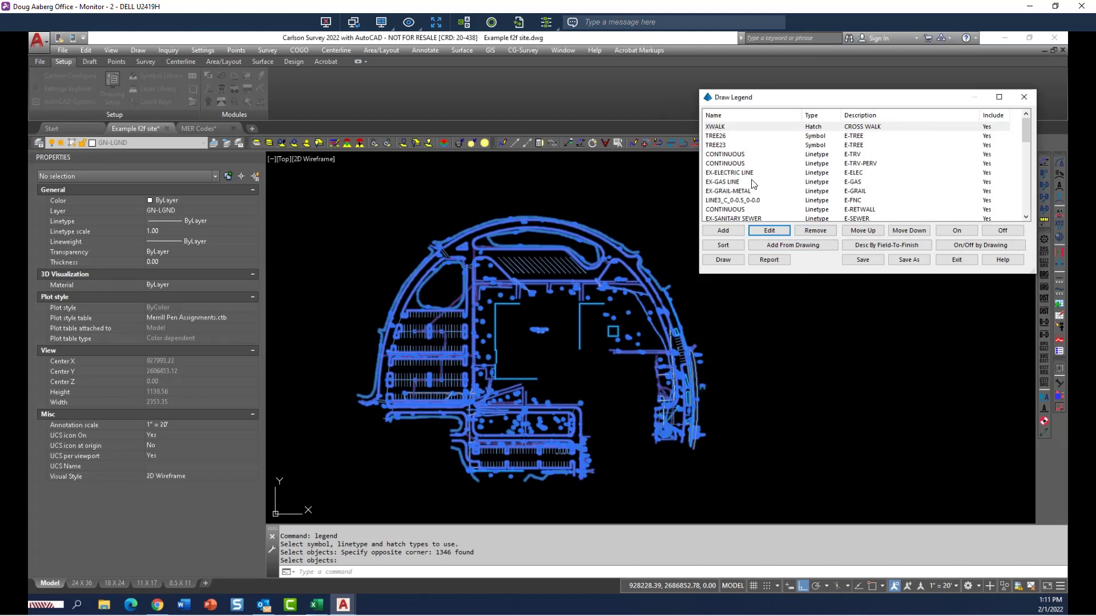
# Step: Sort the legend entries by name, then move HVAC_ANNO up and back below XWALK
pyautogui.scroll(-5, 752, 195)
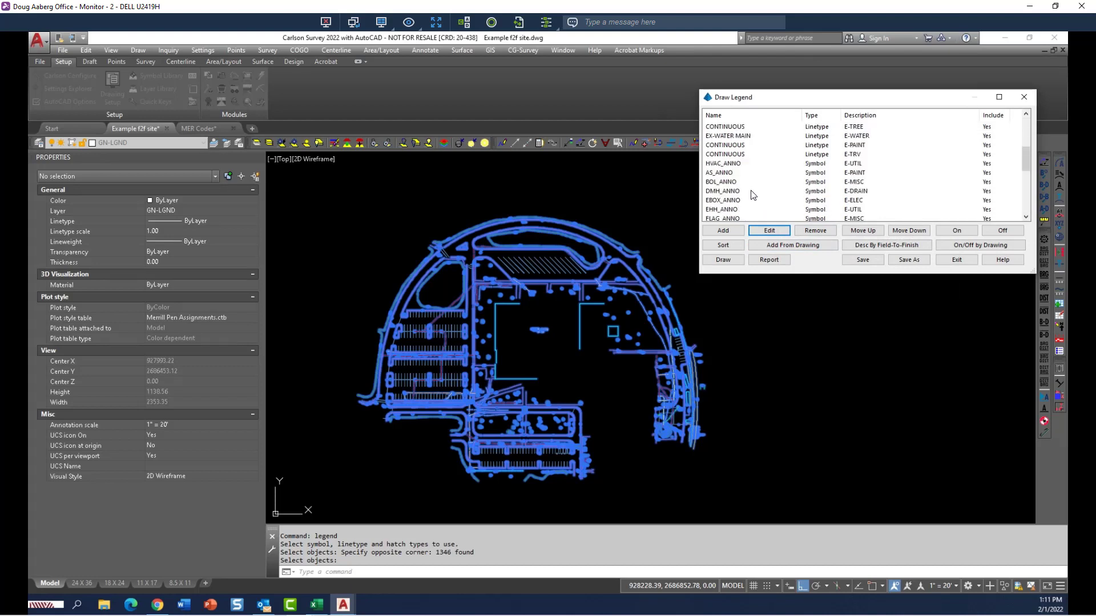
pyautogui.scroll(5, 751, 196)
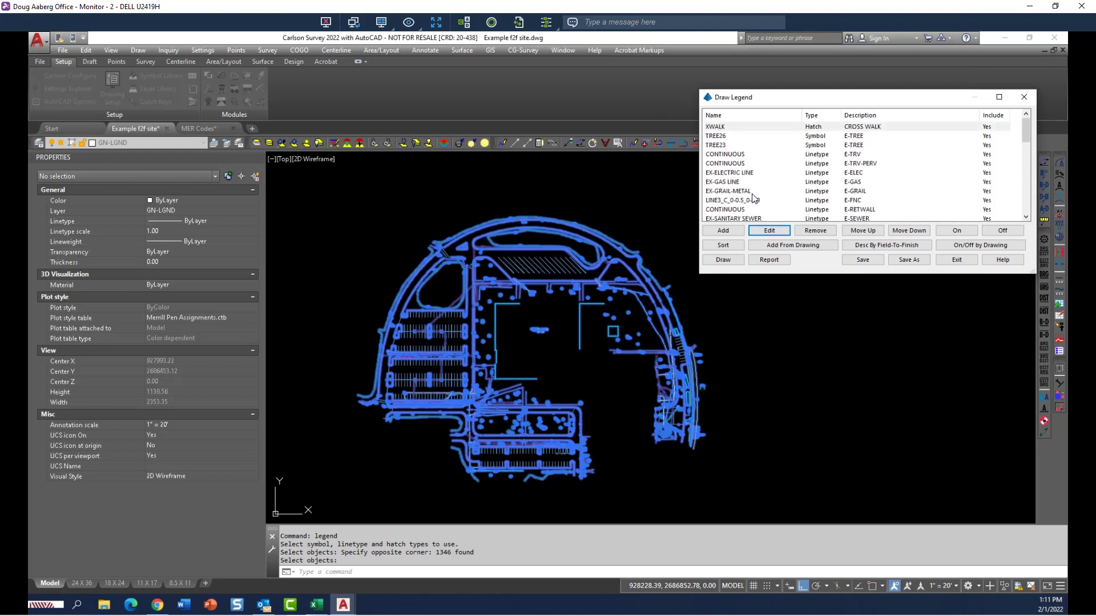
pyautogui.click(734, 246)
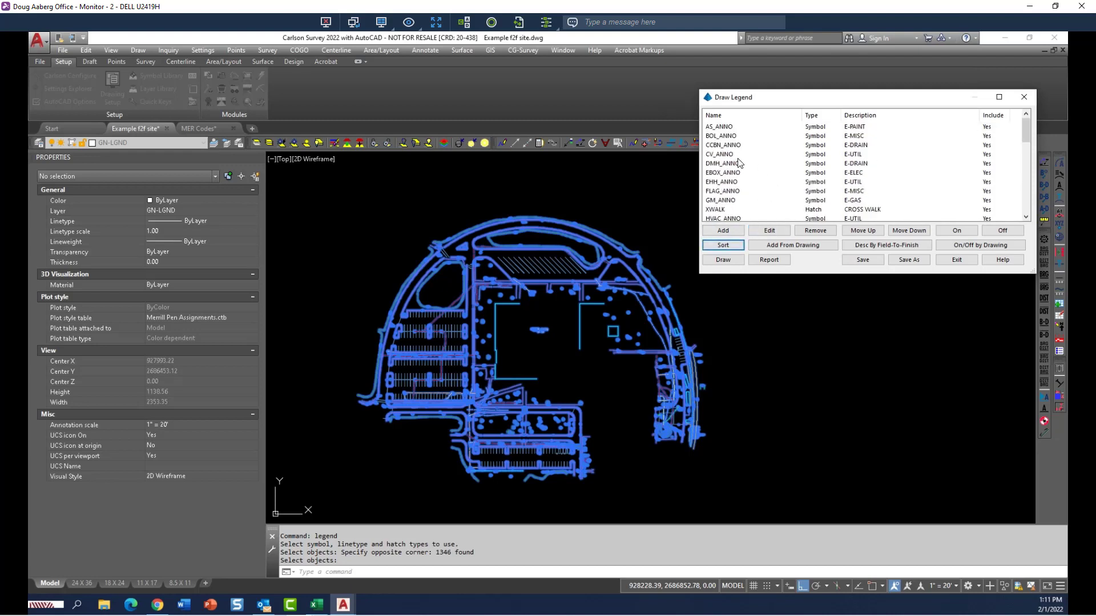
pyautogui.scroll(-2, 738, 163)
pyautogui.click(736, 164)
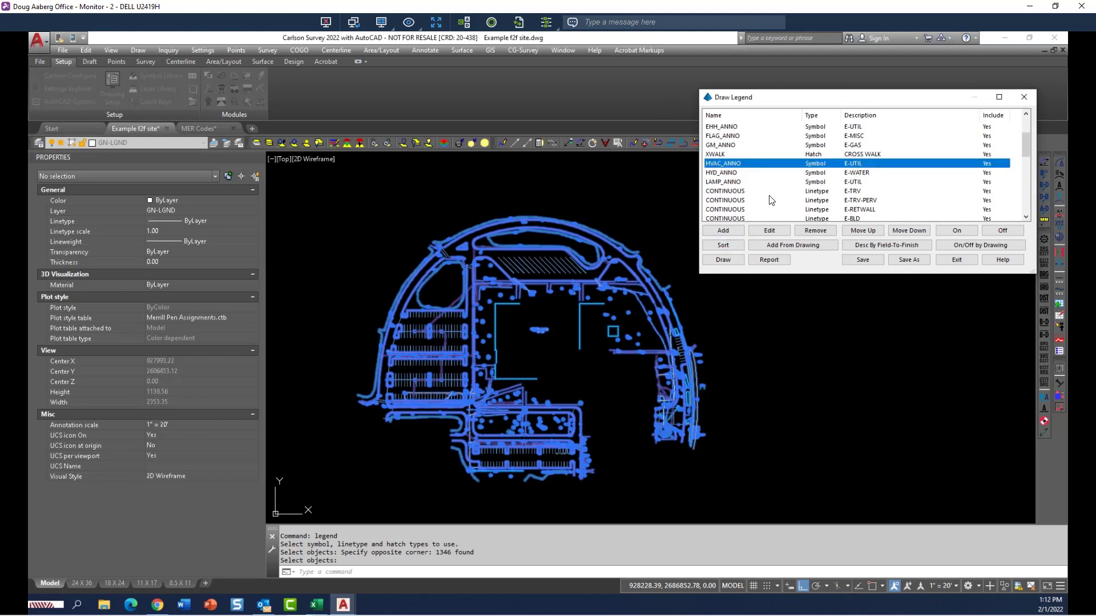
pyautogui.click(871, 231)
pyautogui.click(899, 232)
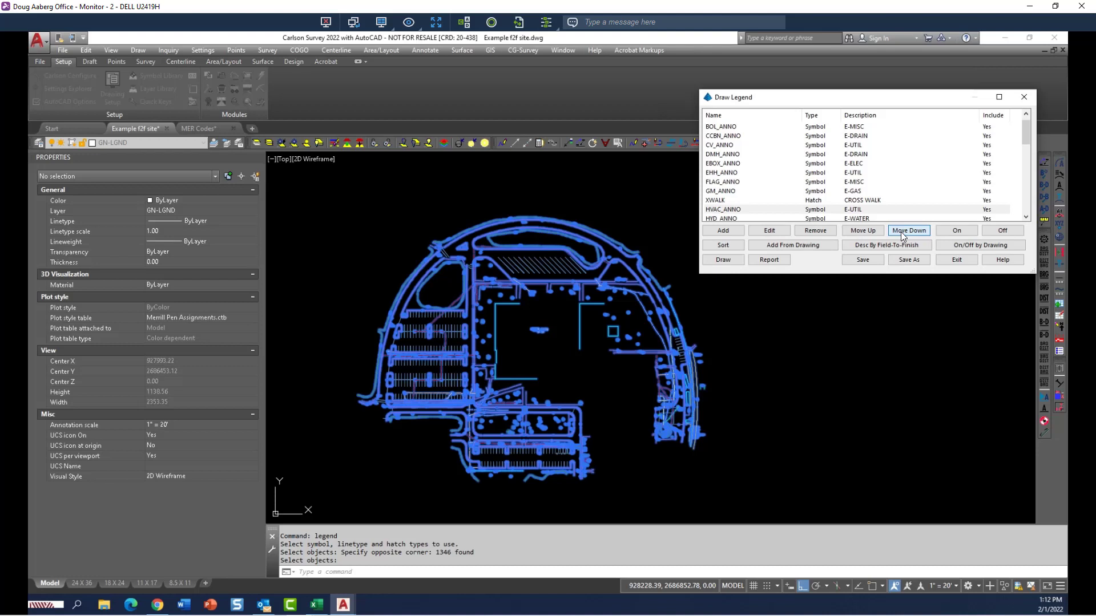
pyautogui.scroll(-2, 740, 182)
pyautogui.scroll(-2, 741, 183)
pyautogui.scroll(4, 745, 183)
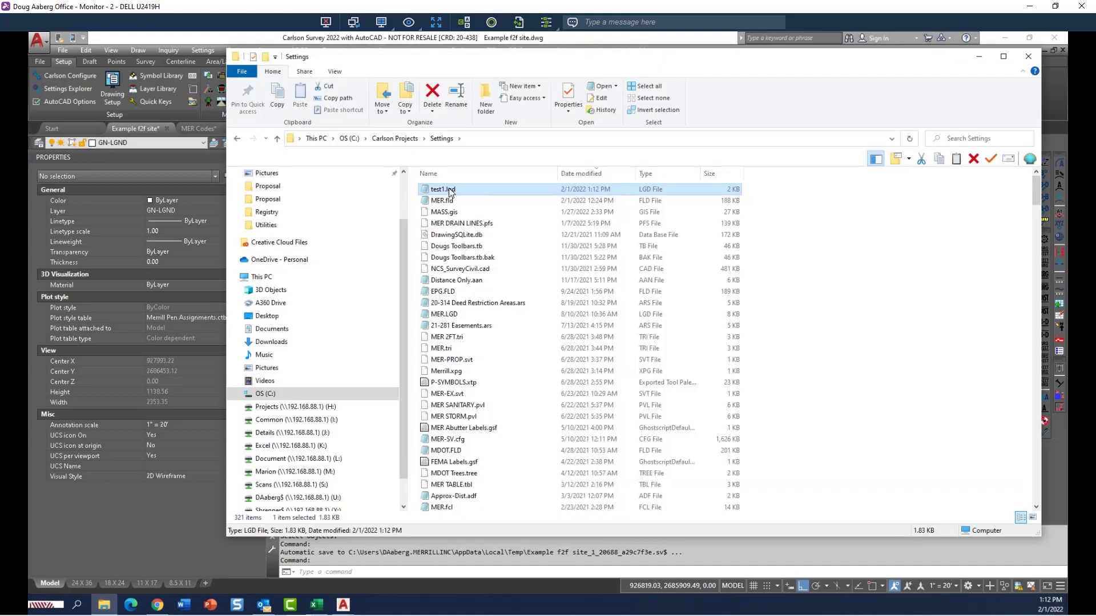
# Step: Open test1.lgd from the Settings folder in Notepad
pyautogui.doubleClick(449, 190)
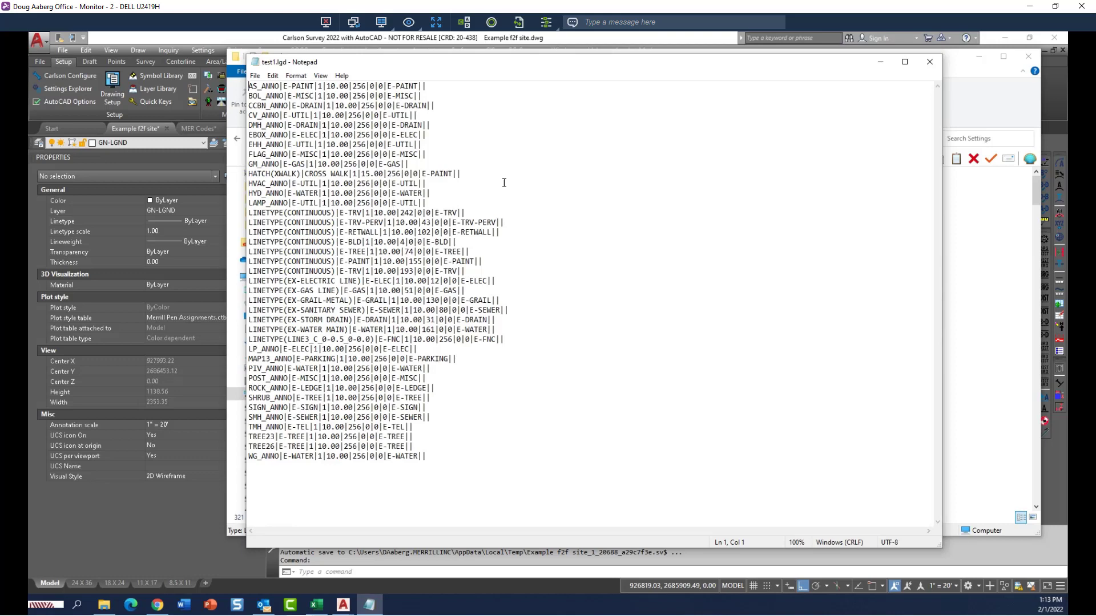
# Step: Reload test1.lgd in Draw Legend and draw its table with the top-left corner right of the site
pyautogui.click(933, 66)
pyautogui.click(425, 50)
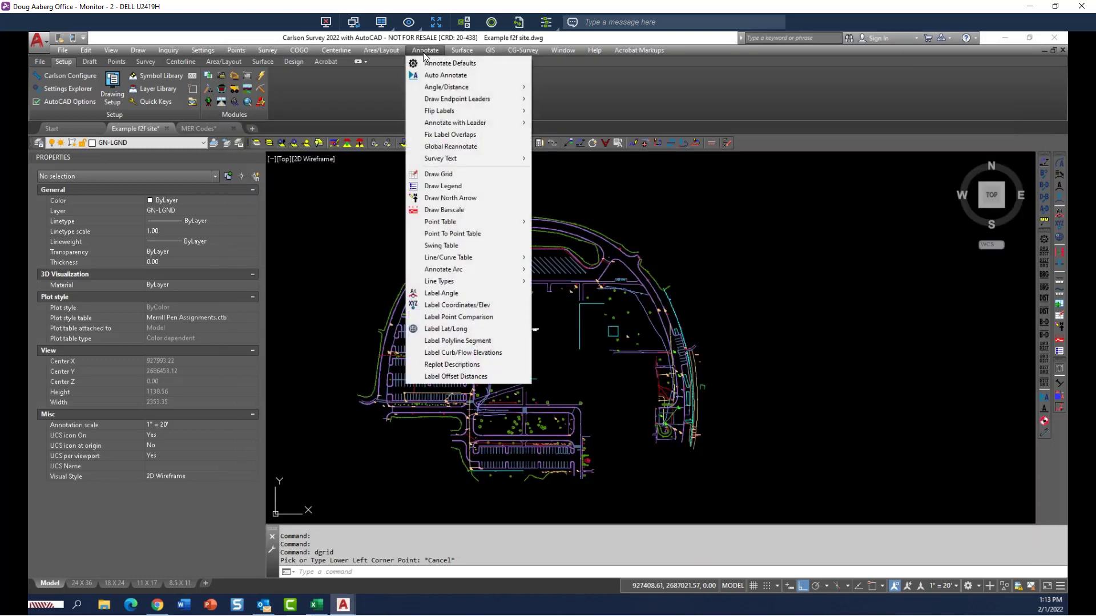
pyautogui.click(449, 183)
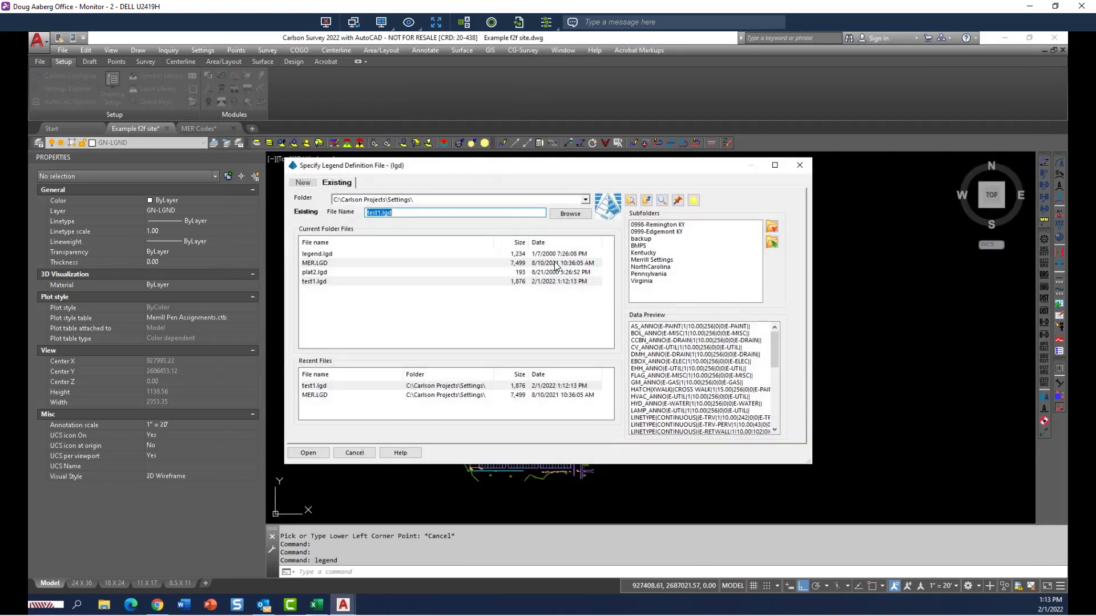
pyautogui.click(325, 285)
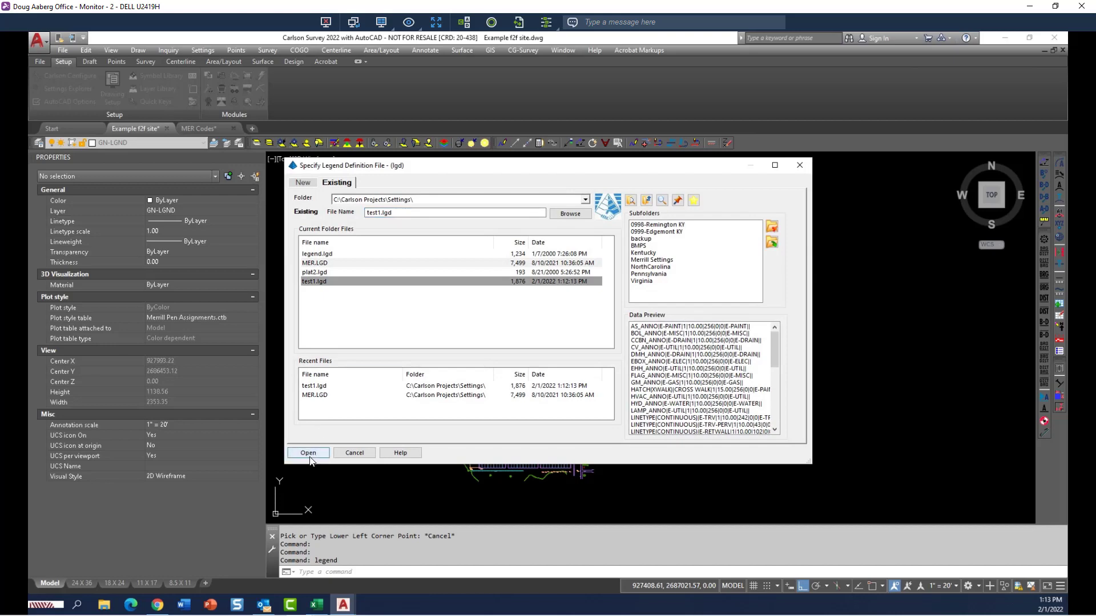
pyautogui.click(309, 453)
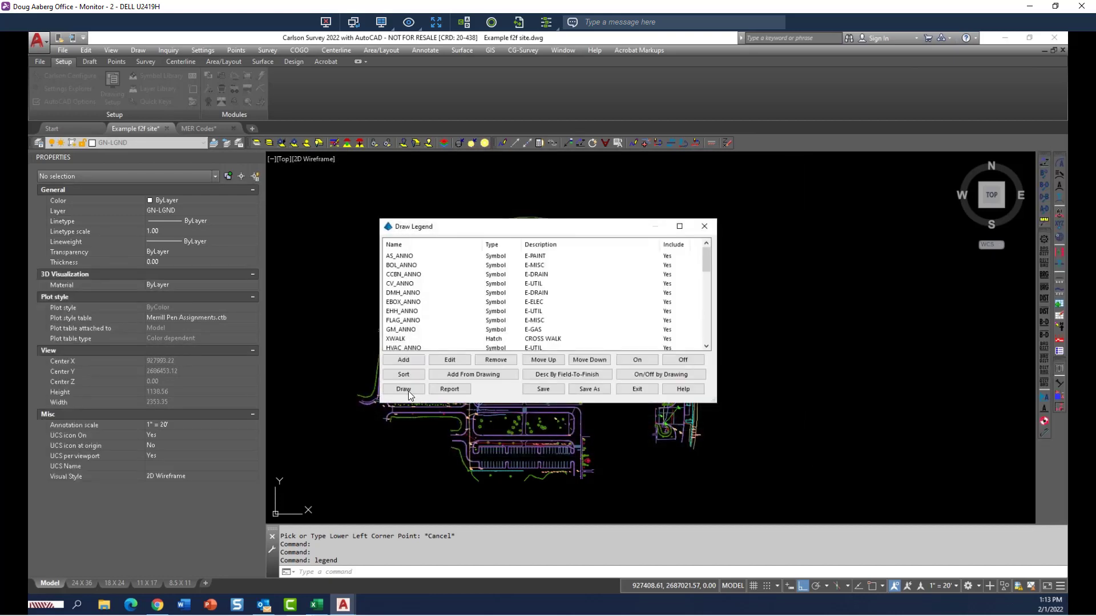
pyautogui.click(406, 391)
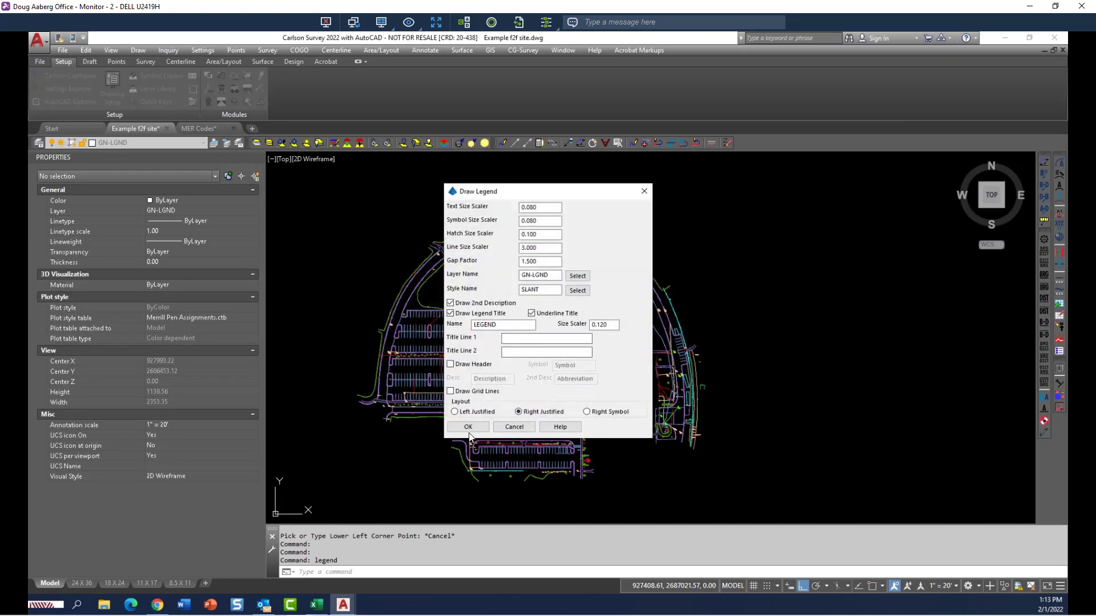
pyautogui.click(468, 433)
pyautogui.click(764, 268)
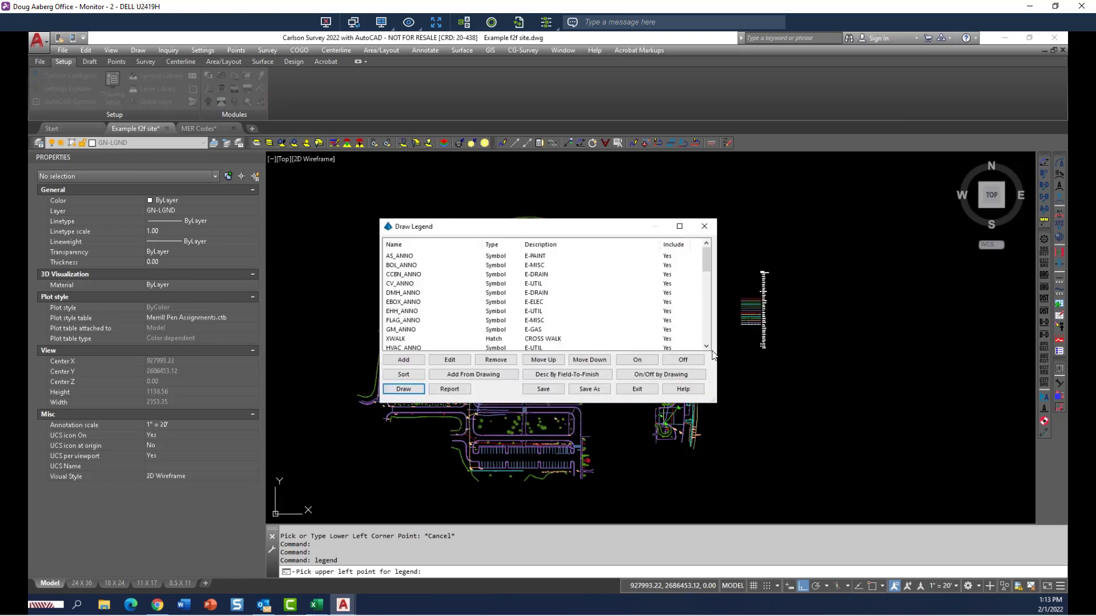
# Step: Close the legend settings and zoom in on the CROSS WALK, E-GAS, E-UTIL and E-WATER rows
pyautogui.click(638, 389)
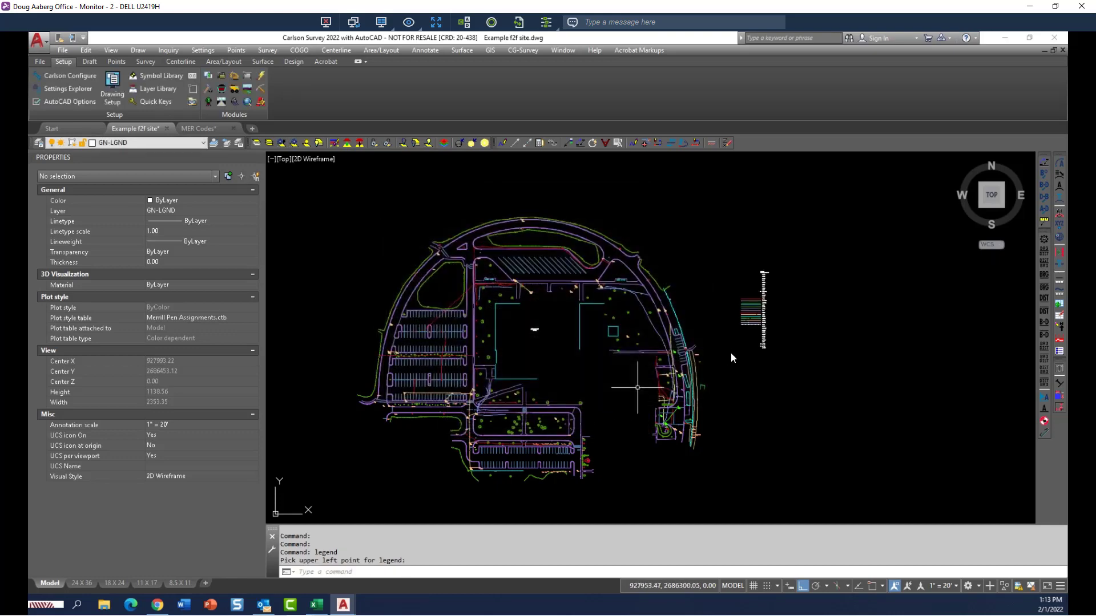
pyautogui.scroll(5, 779, 283)
pyautogui.scroll(6, 669, 355)
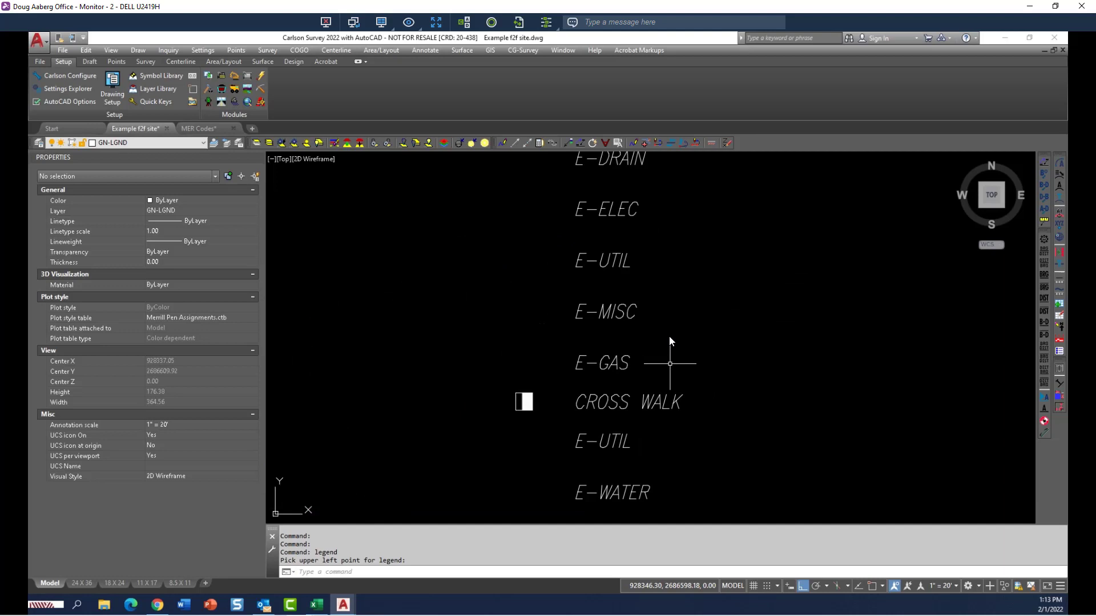
pyautogui.scroll(-3, 653, 246)
pyautogui.scroll(-2, 654, 243)
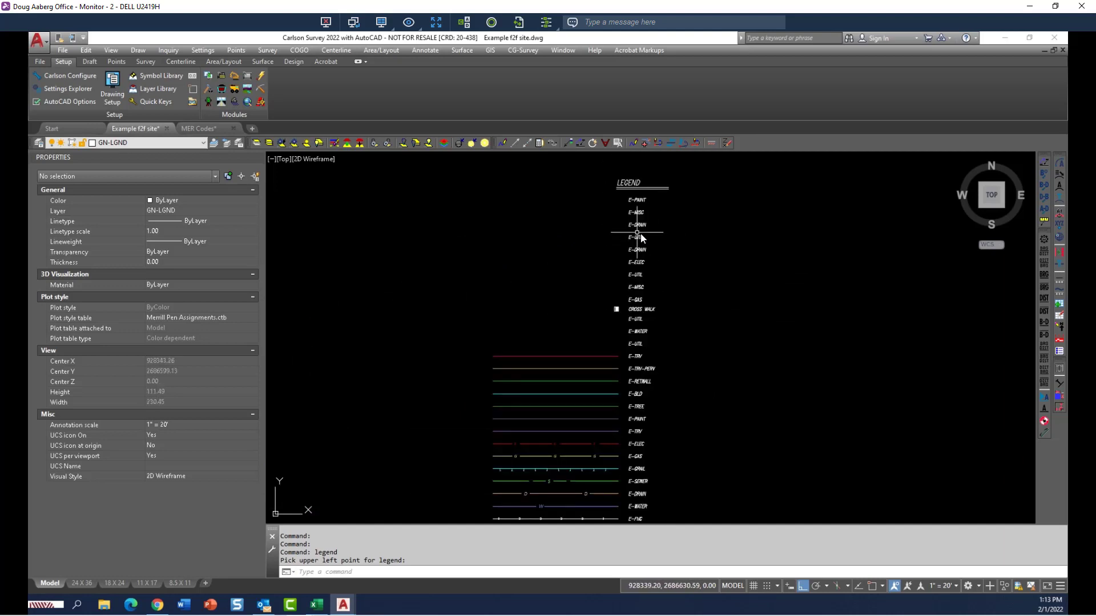
pyautogui.moveTo(669, 380); pyautogui.dragTo(663, 277, button='middle')
pyautogui.scroll(-8, 660, 277)
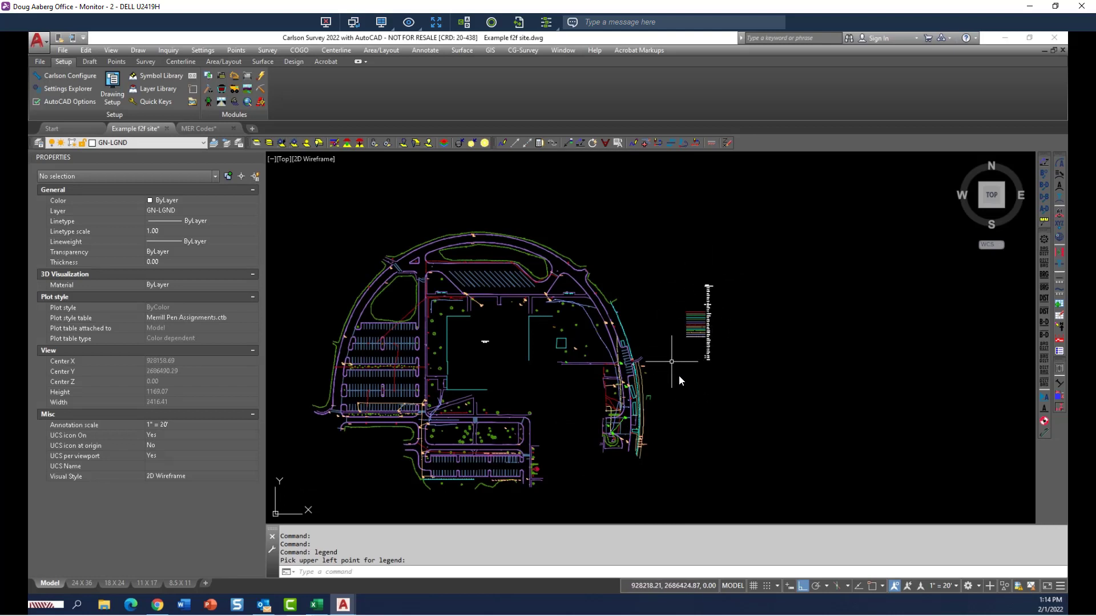
pyautogui.write('E')
# Step: Erase the placed legend with a selection window, then switch to the MER Codes drawing
pyautogui.press('Return')
pyautogui.click(676, 371)
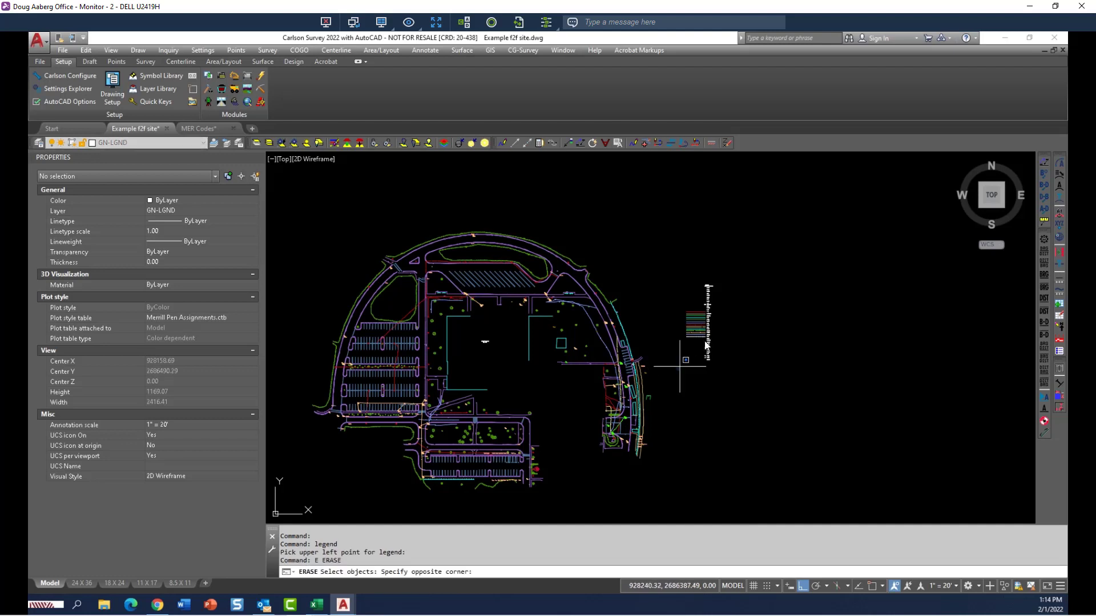
pyautogui.click(738, 282)
pyautogui.press('Return')
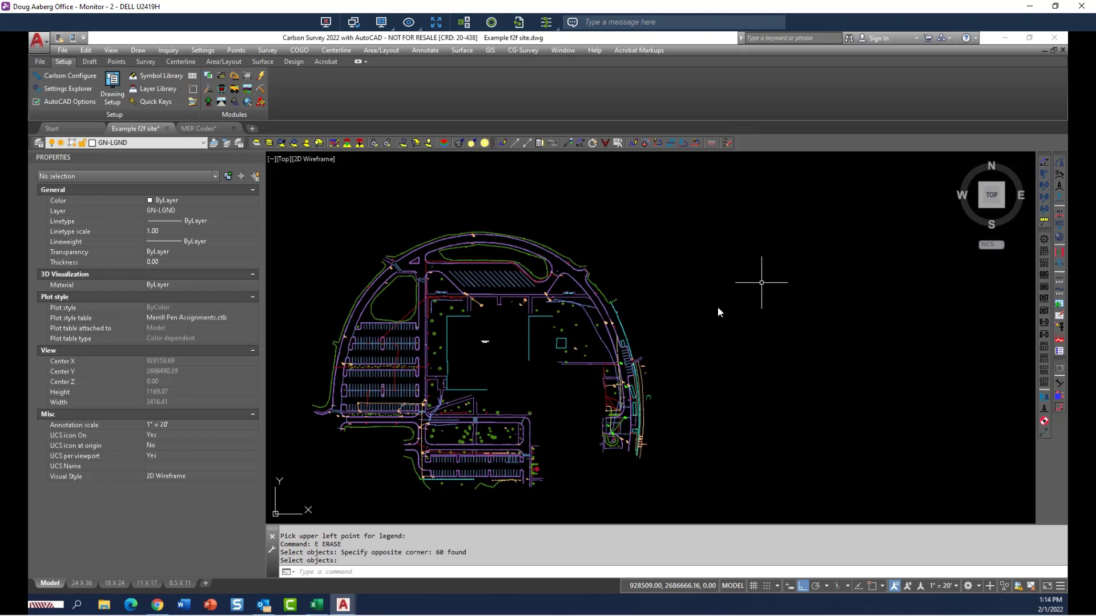
pyautogui.moveTo(658, 323); pyautogui.dragTo(734, 306, button='middle')
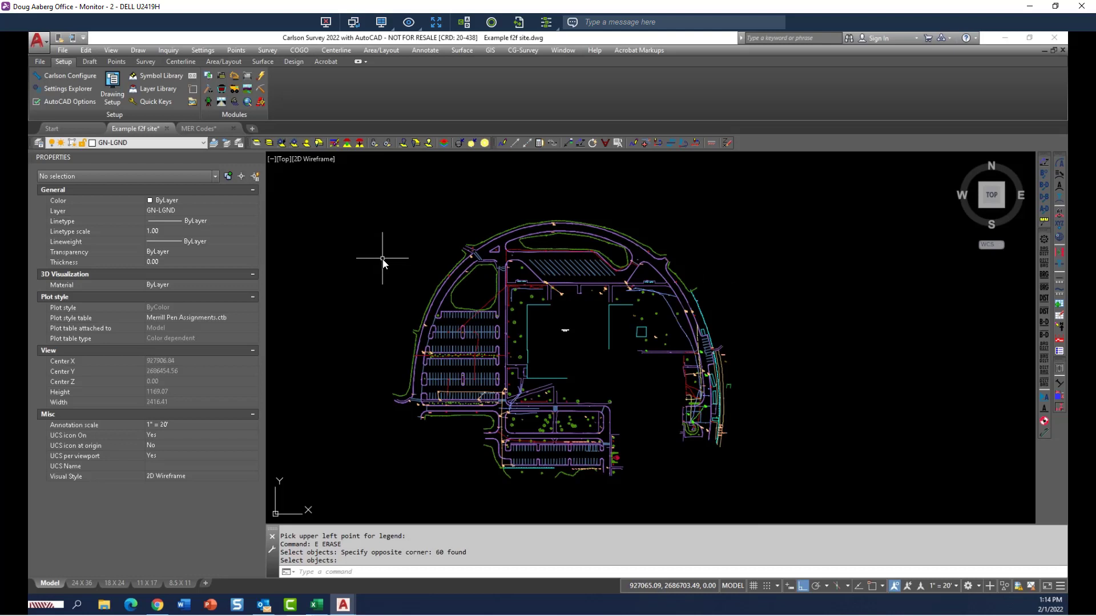
pyautogui.hotkey('ctrl', 'Tab')
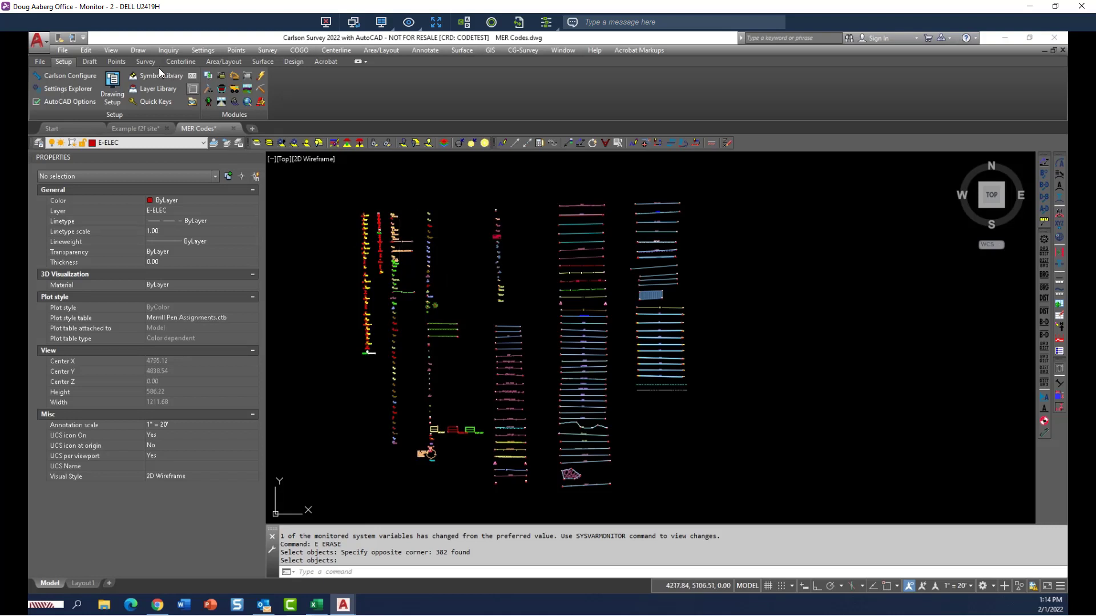
# Step: In the Field to Finish code editor, browse the Control Points, Sewer and Drain Structures, and Fence Lines (2D) codes
pyautogui.click(145, 62)
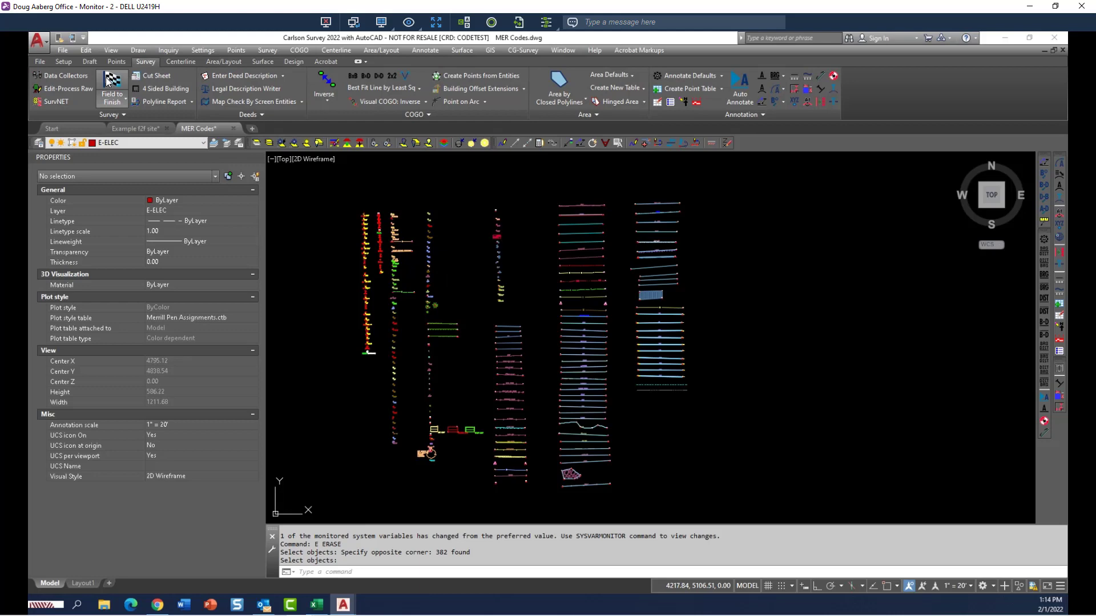
pyautogui.click(109, 82)
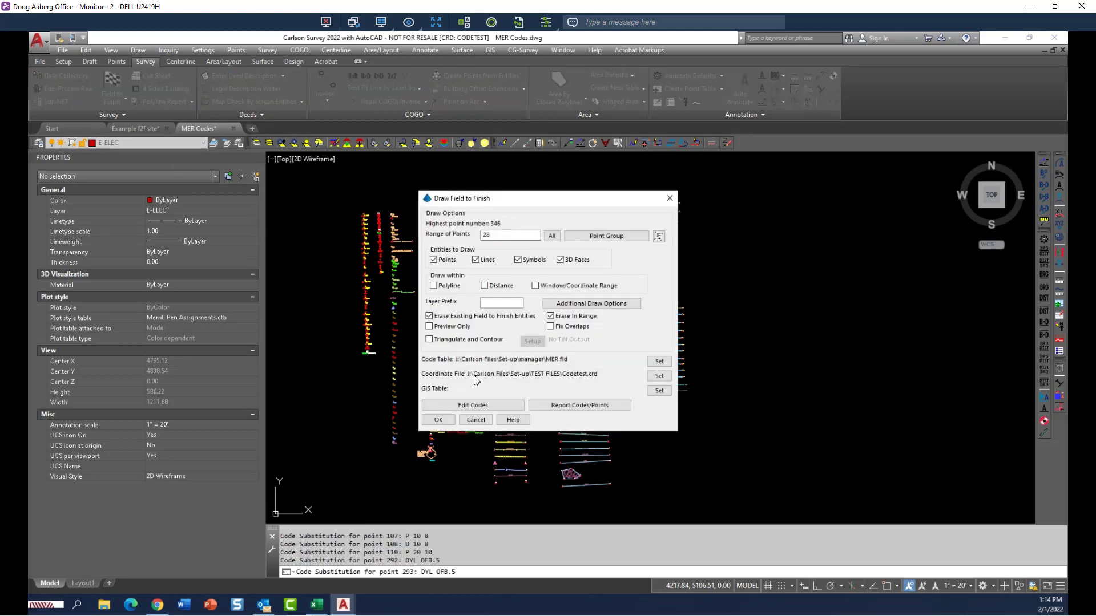
pyautogui.click(480, 406)
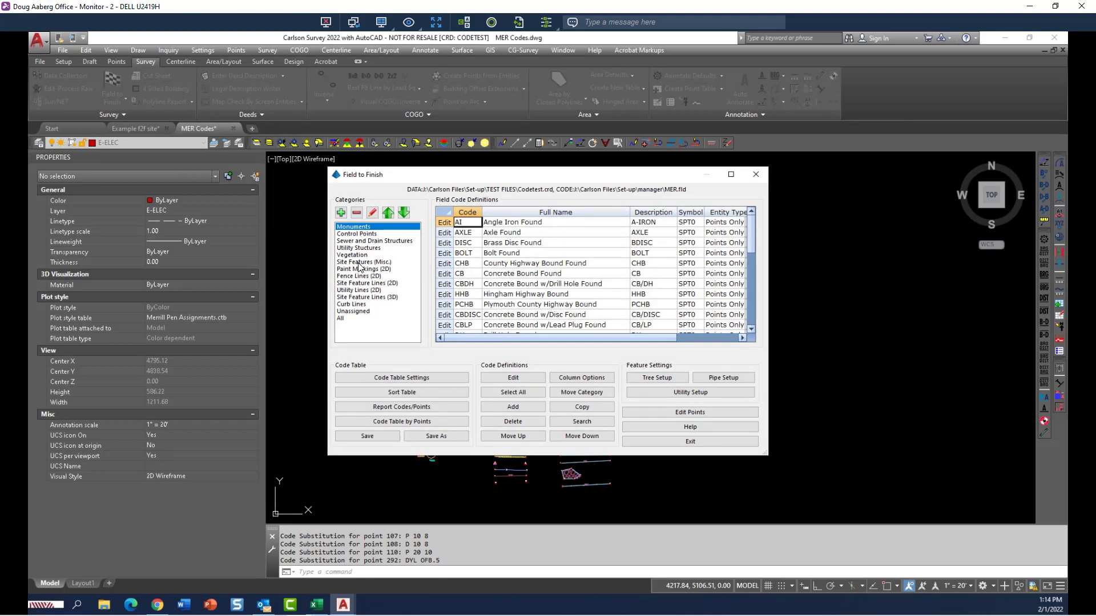
pyautogui.click(359, 234)
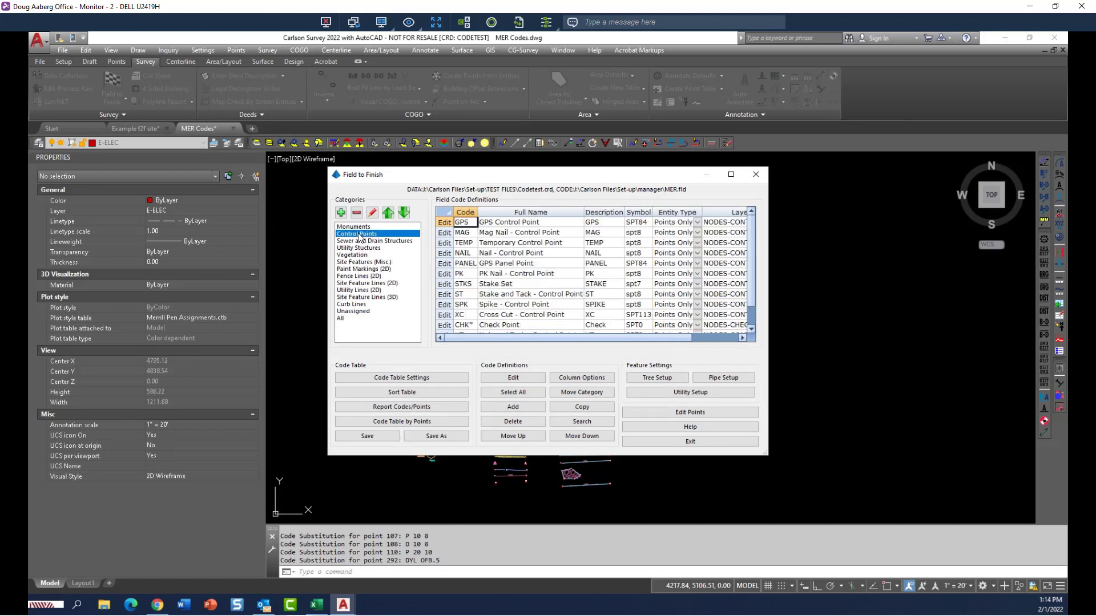
pyautogui.click(360, 241)
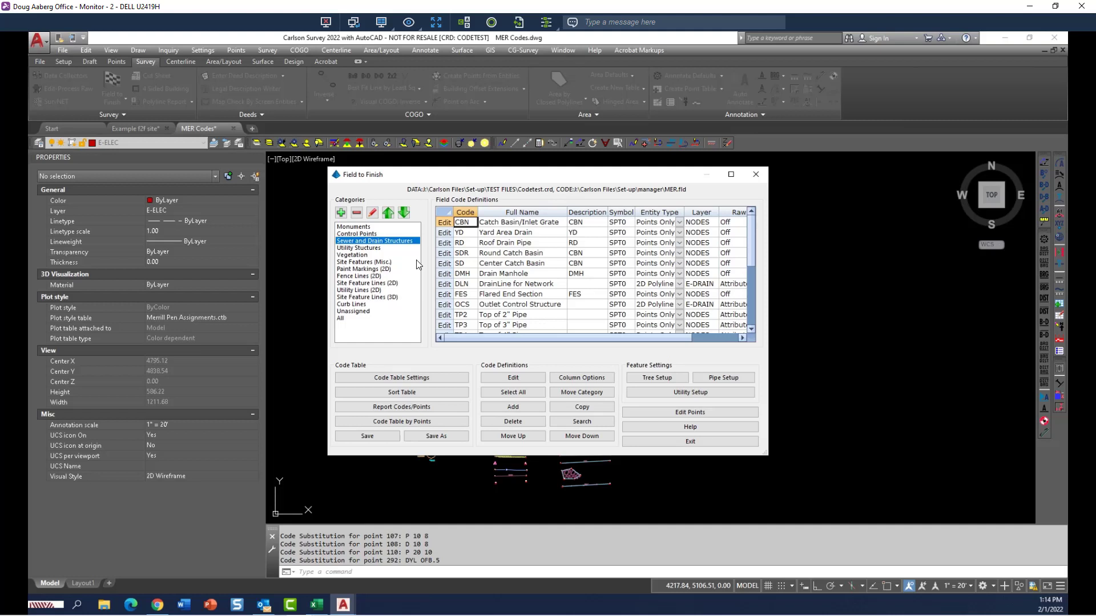
pyautogui.click(354, 276)
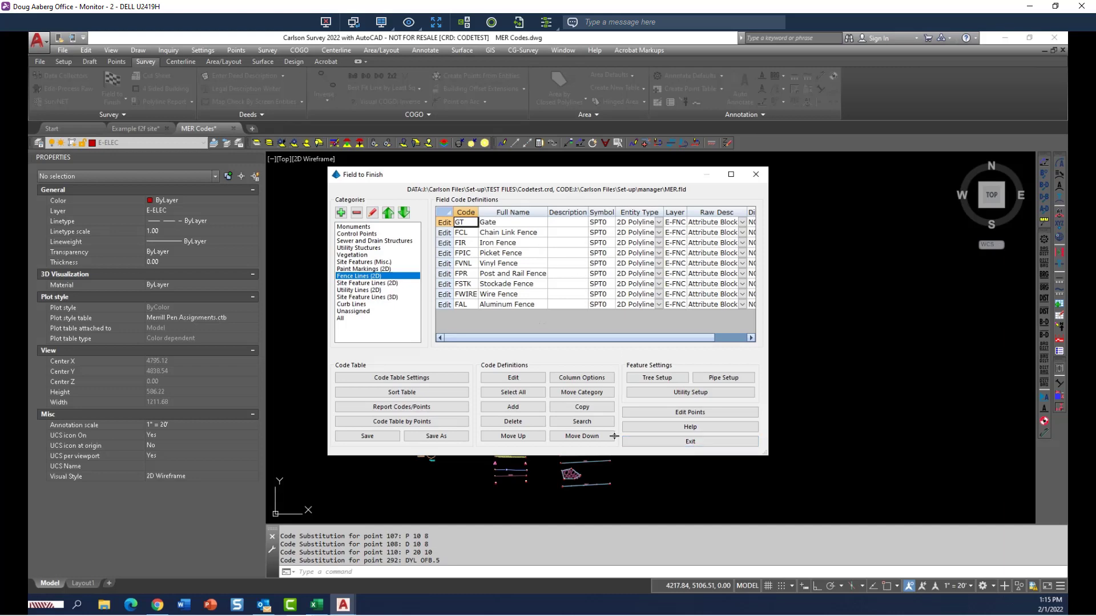
pyautogui.click(703, 443)
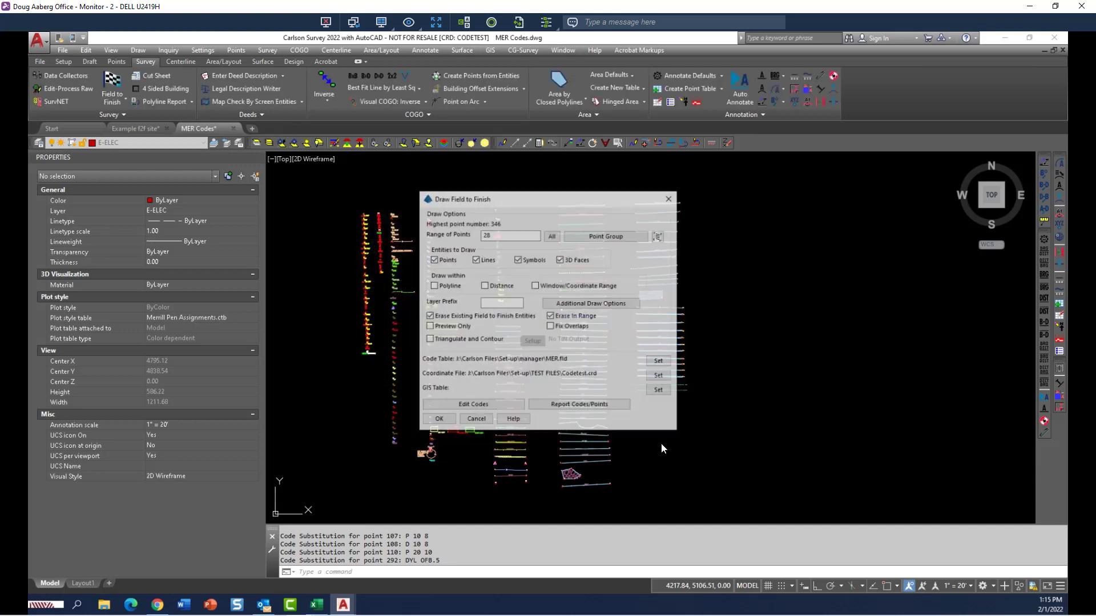
# Step: Cancel Draw Field to Finish and zoom in on the MER Codes drawing's point symbols
pyautogui.click(476, 421)
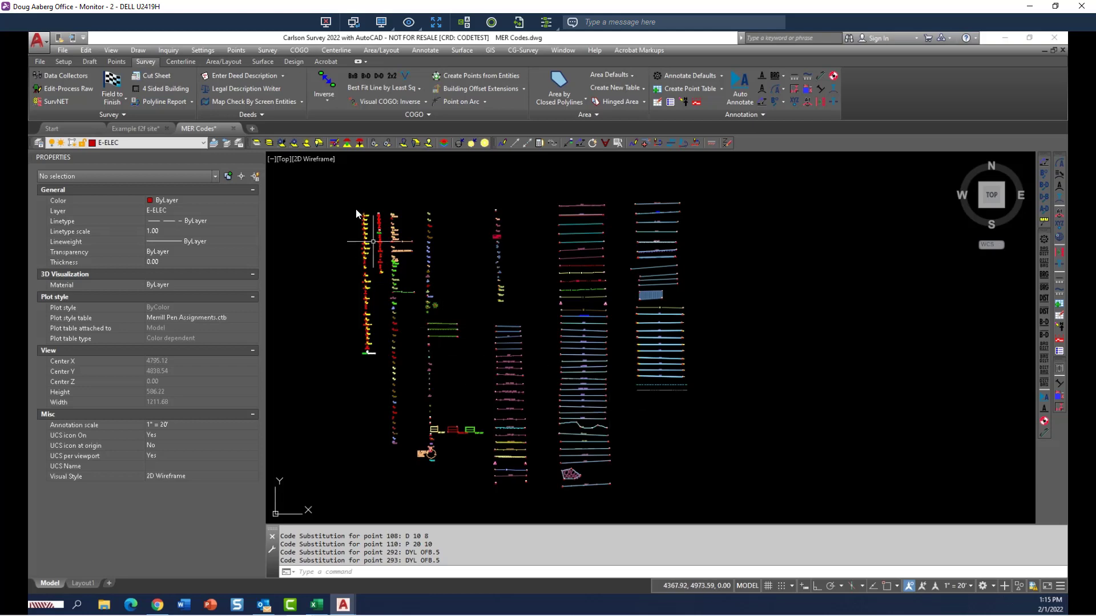
pyautogui.scroll(10, 354, 216)
pyautogui.scroll(4, 475, 336)
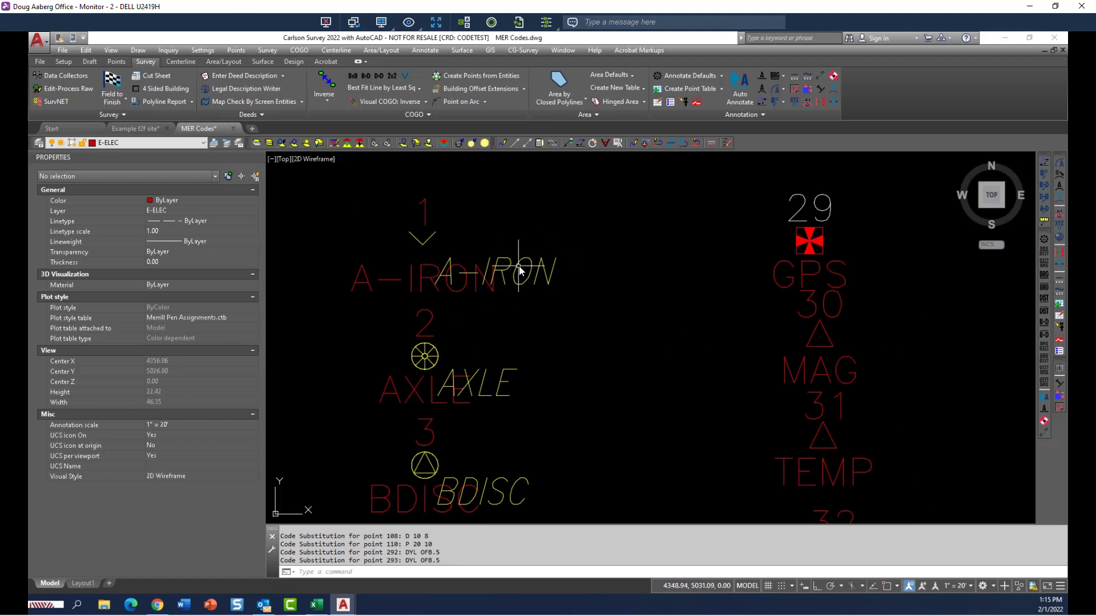
pyautogui.scroll(-8, 517, 274)
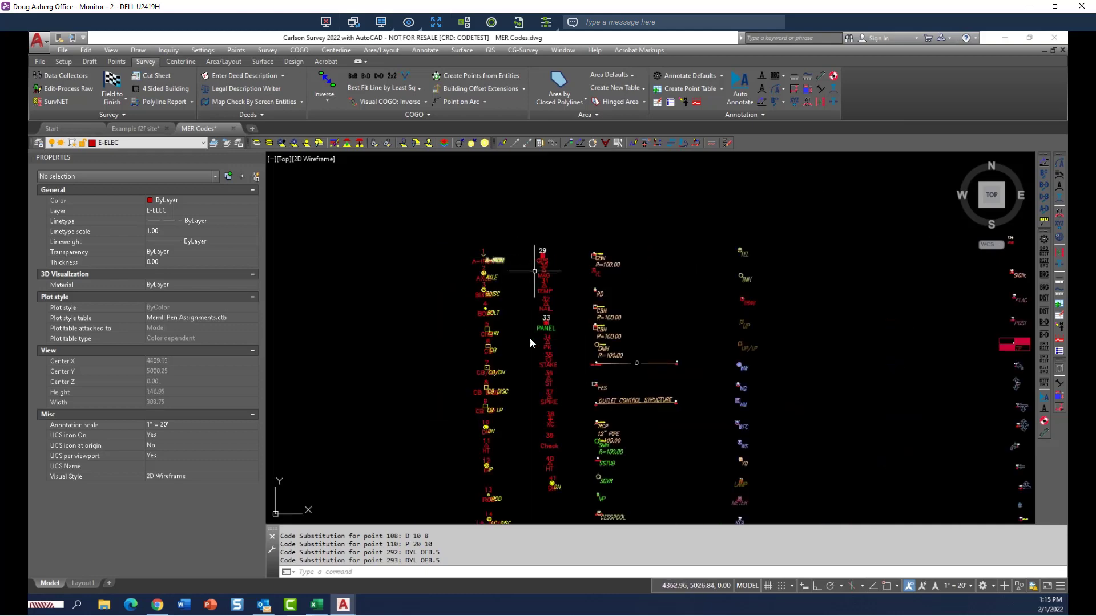
pyautogui.scroll(2, 510, 287)
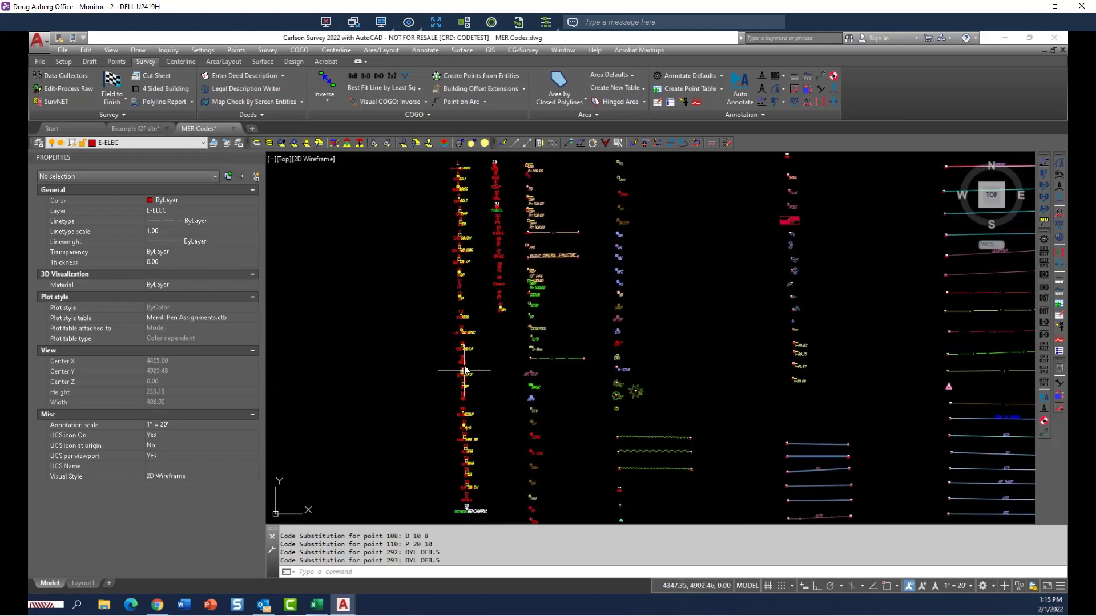
pyautogui.scroll(2, 467, 365)
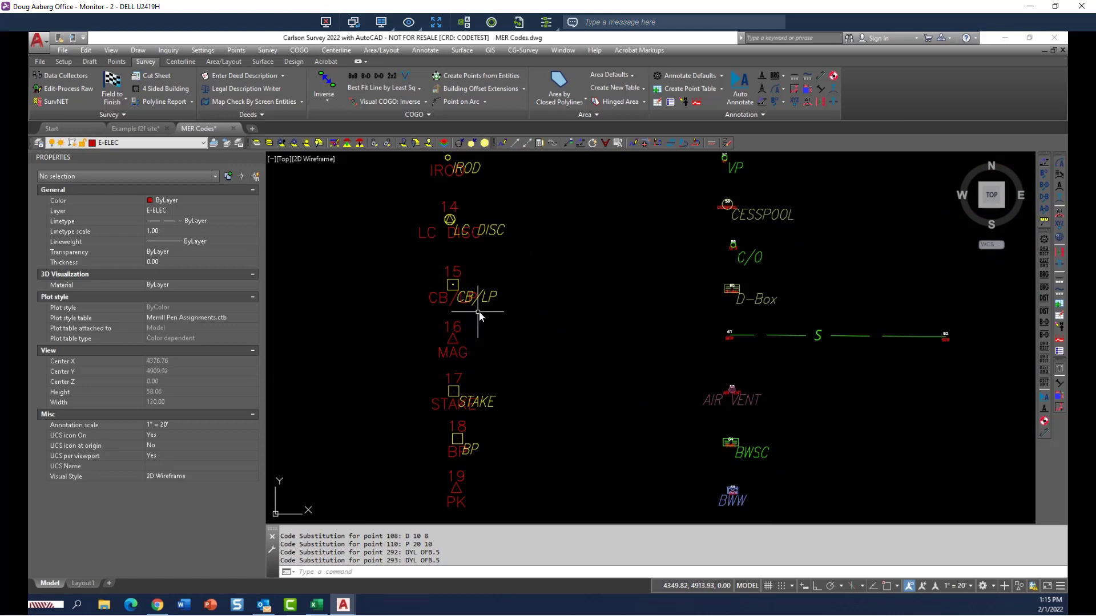
pyautogui.scroll(-8, 479, 313)
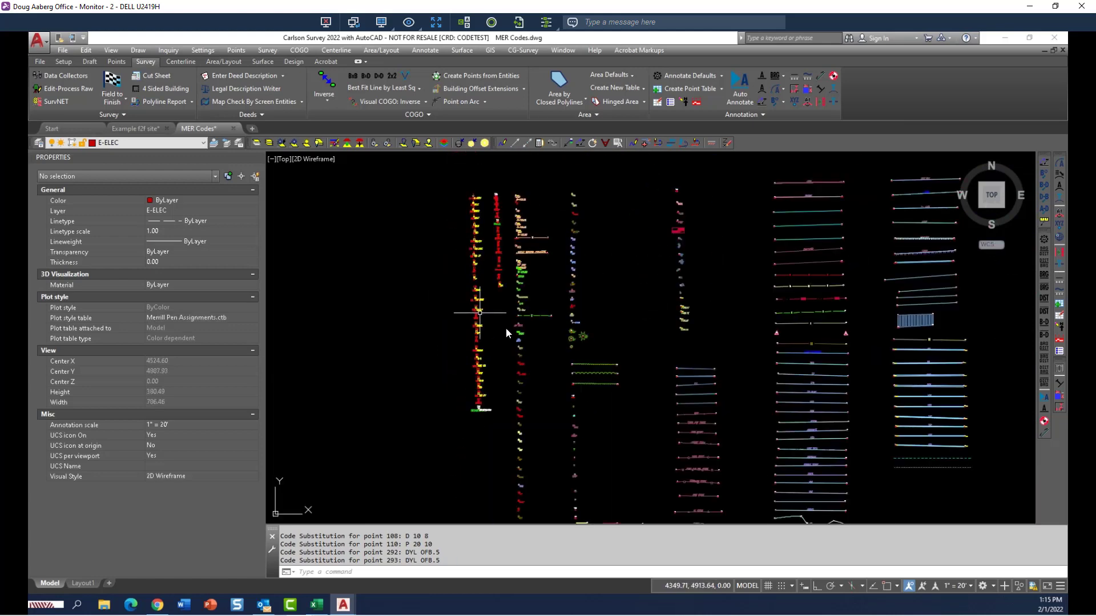
pyautogui.scroll(4, 539, 323)
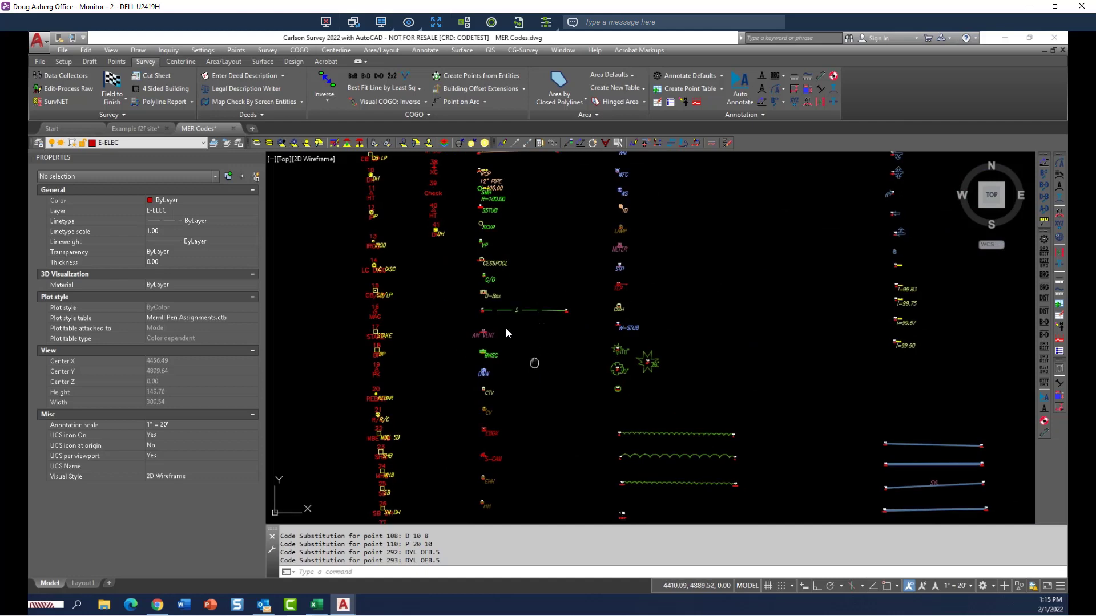
# Step: Pan and zoom across the drawing to inspect the other point symbols and linetypes
pyautogui.moveTo(505, 328); pyautogui.dragTo(435, 258, button='middle')
pyautogui.scroll(5, 545, 279)
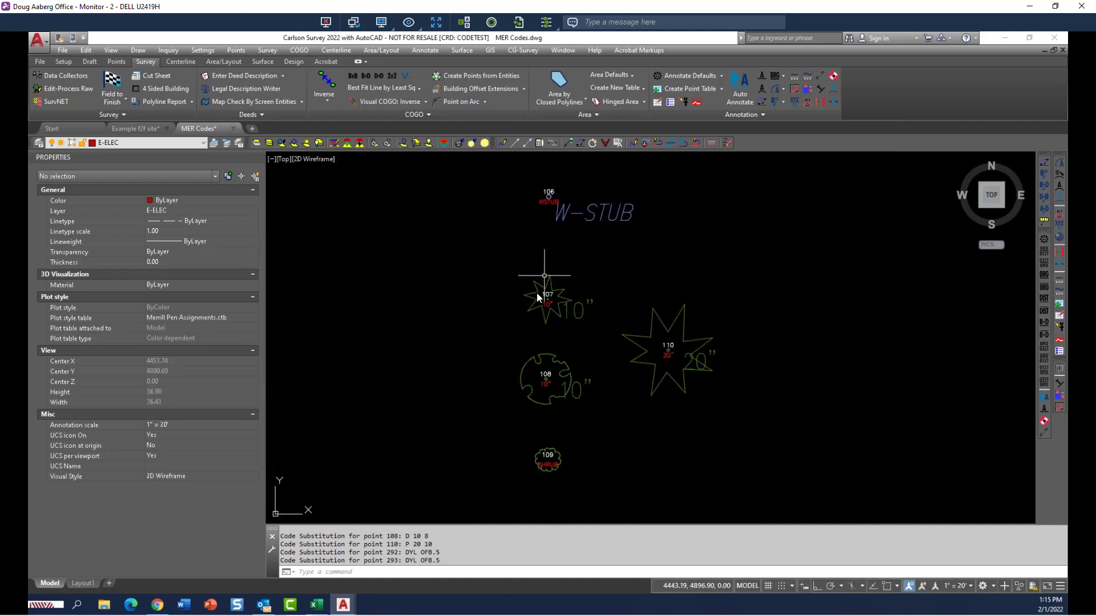
pyautogui.scroll(-11, 547, 293)
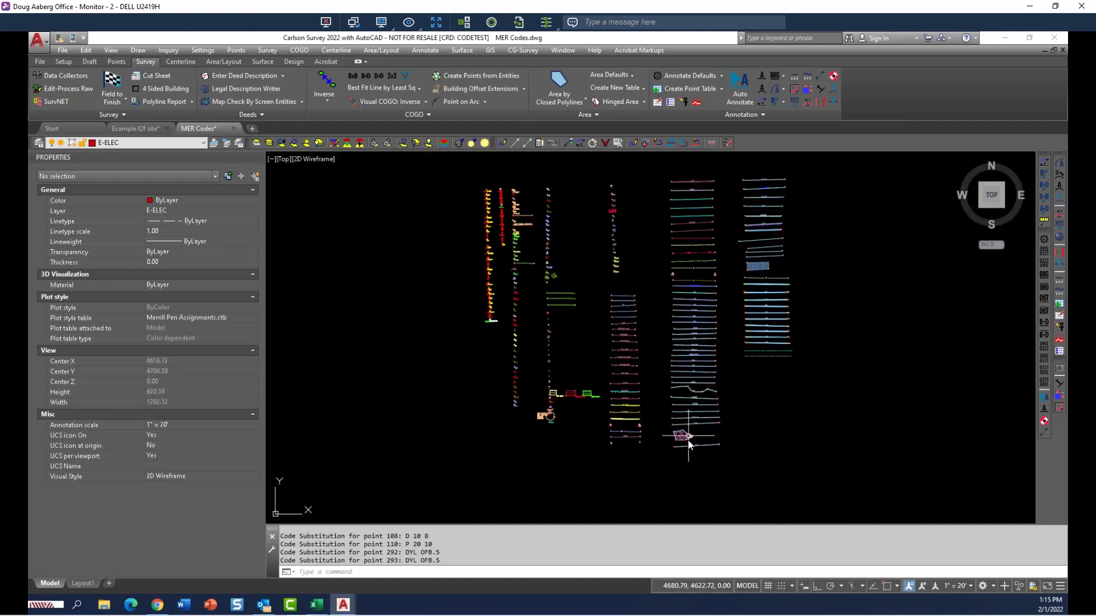
pyautogui.scroll(10, 684, 440)
pyautogui.scroll(-10, 666, 454)
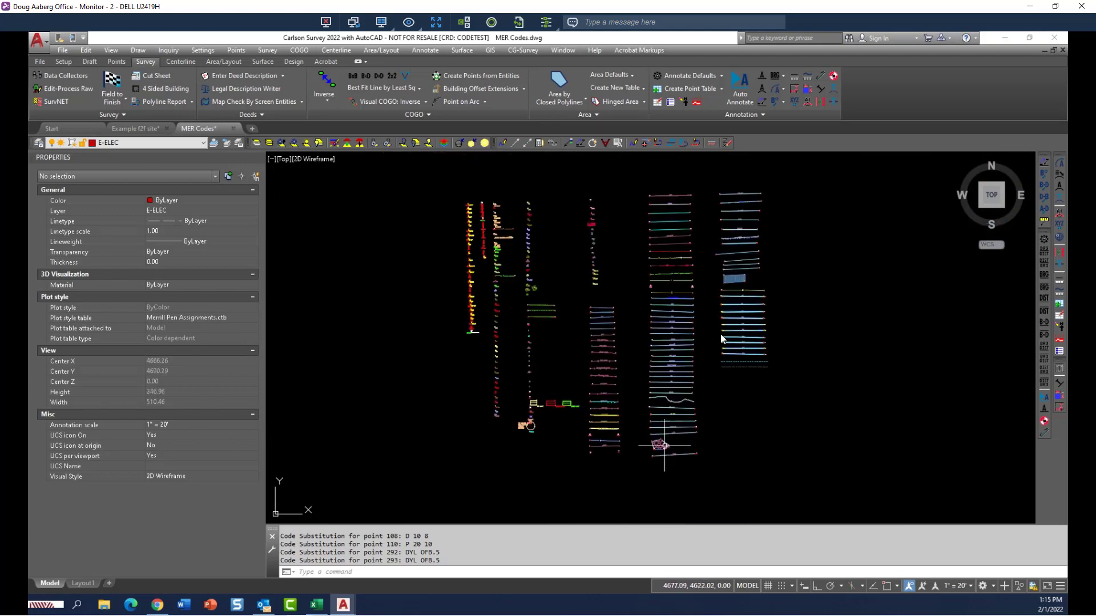
pyautogui.scroll(10, 737, 291)
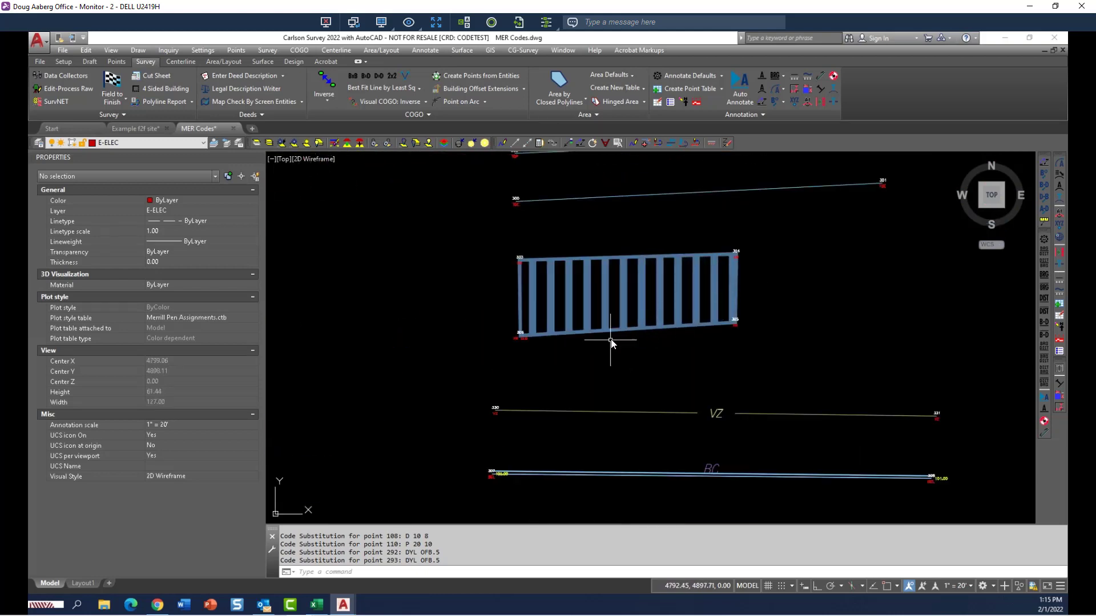
pyautogui.scroll(-15, 619, 337)
pyautogui.scroll(3, 569, 340)
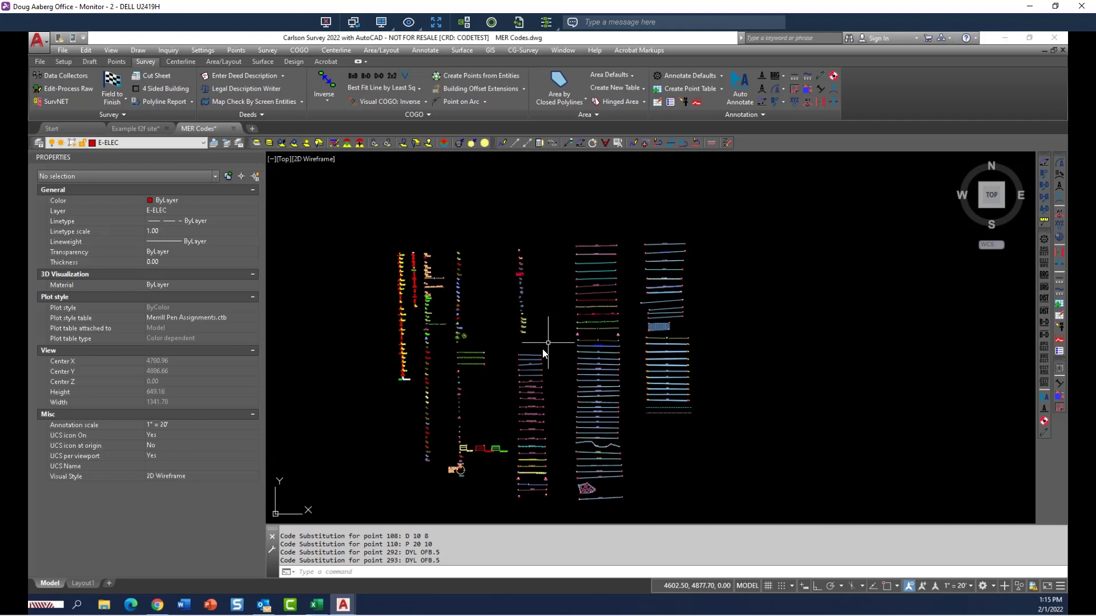
pyautogui.scroll(4, 527, 343)
pyautogui.scroll(-4, 477, 313)
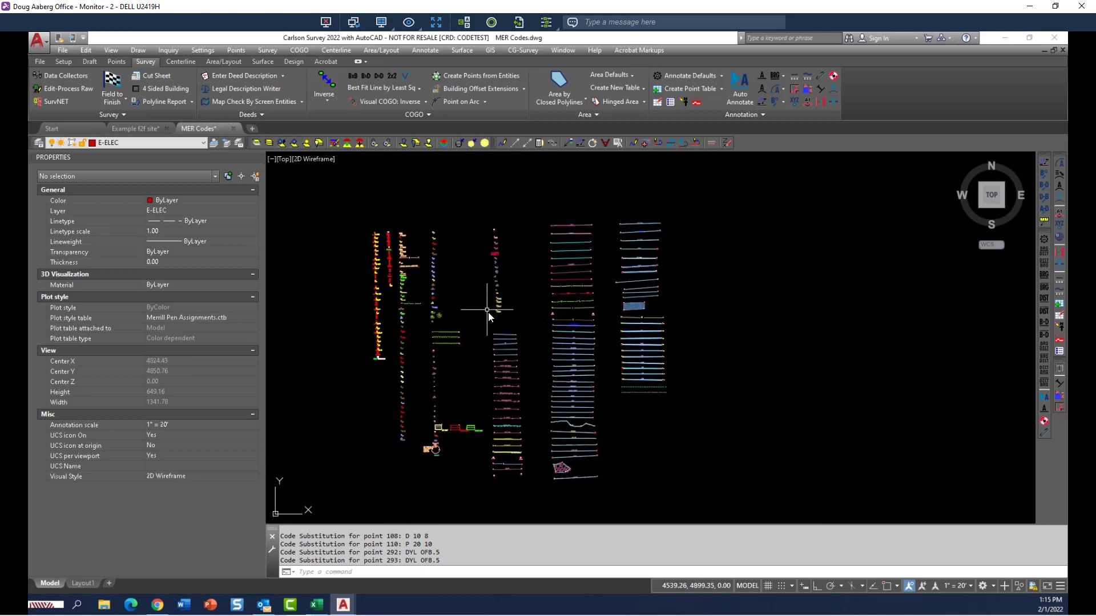
pyautogui.click(425, 52)
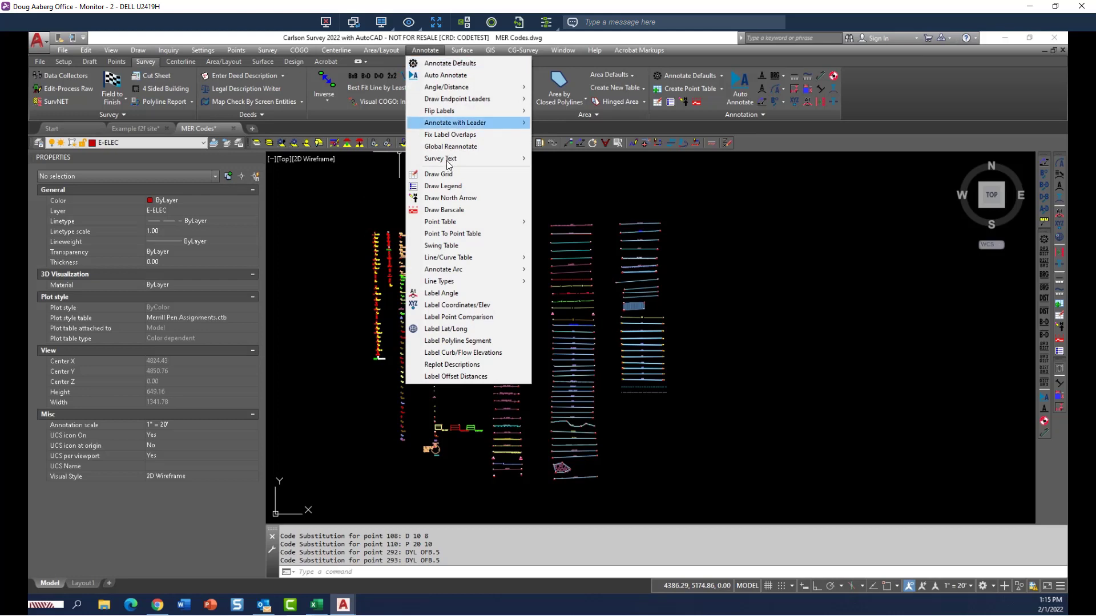
pyautogui.click(446, 189)
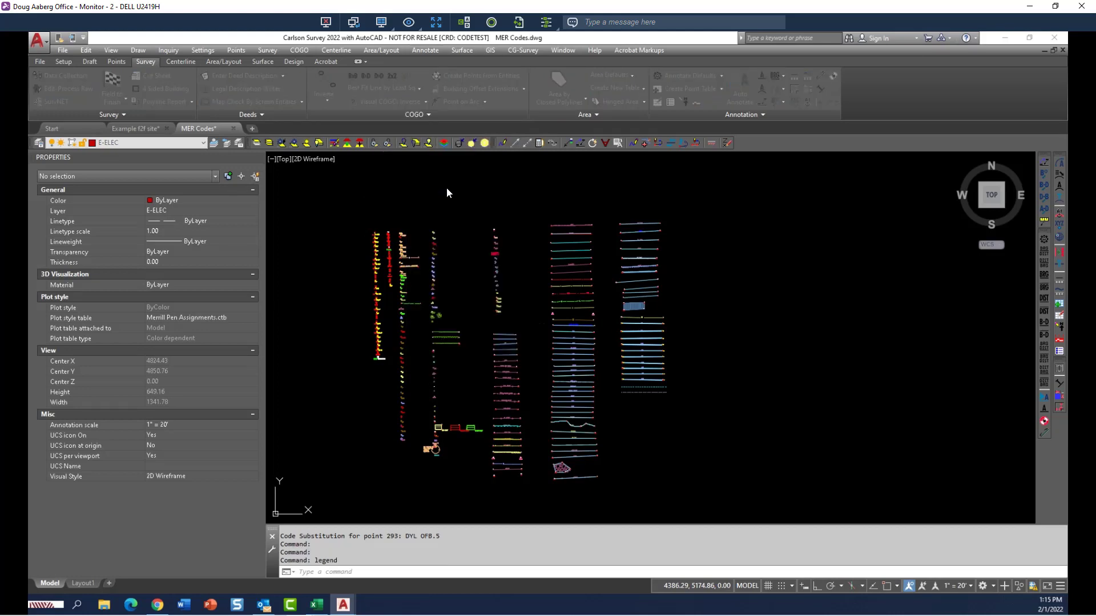
pyautogui.moveTo(495, 167); pyautogui.dragTo(685, 160)
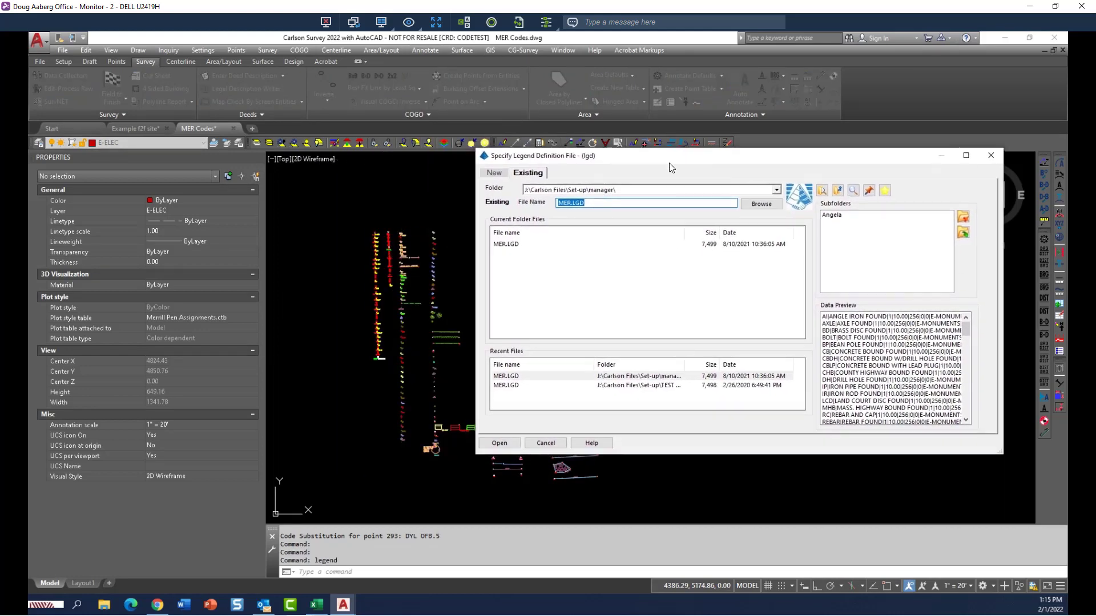
pyautogui.click(510, 246)
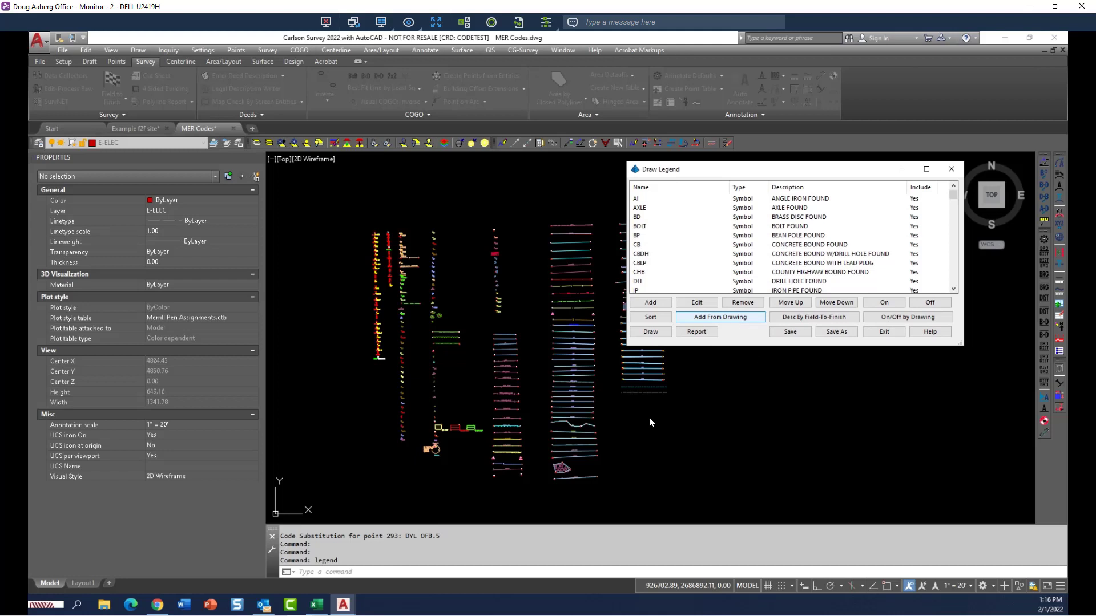
pyautogui.moveTo(765, 166); pyautogui.dragTo(833, 141)
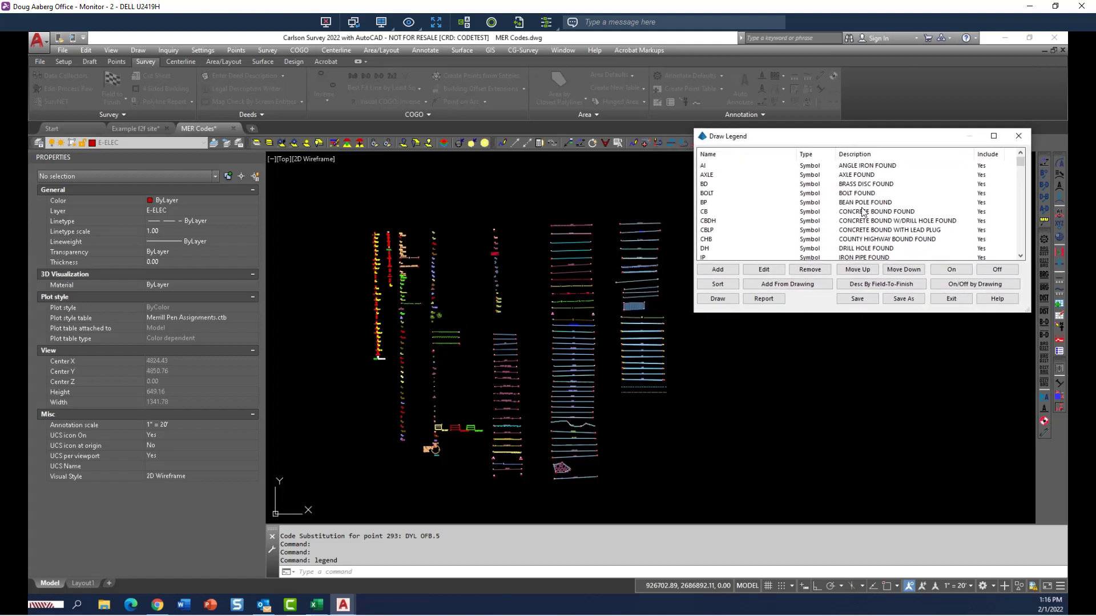
pyautogui.click(711, 168)
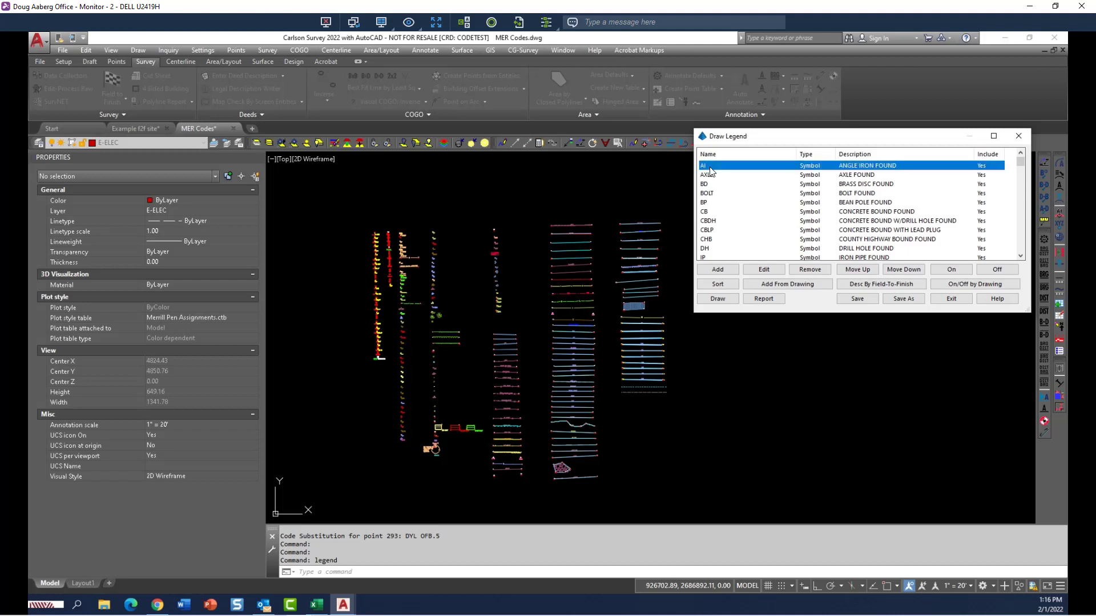
pyautogui.scroll(-5, 719, 175)
pyautogui.scroll(-10, 719, 176)
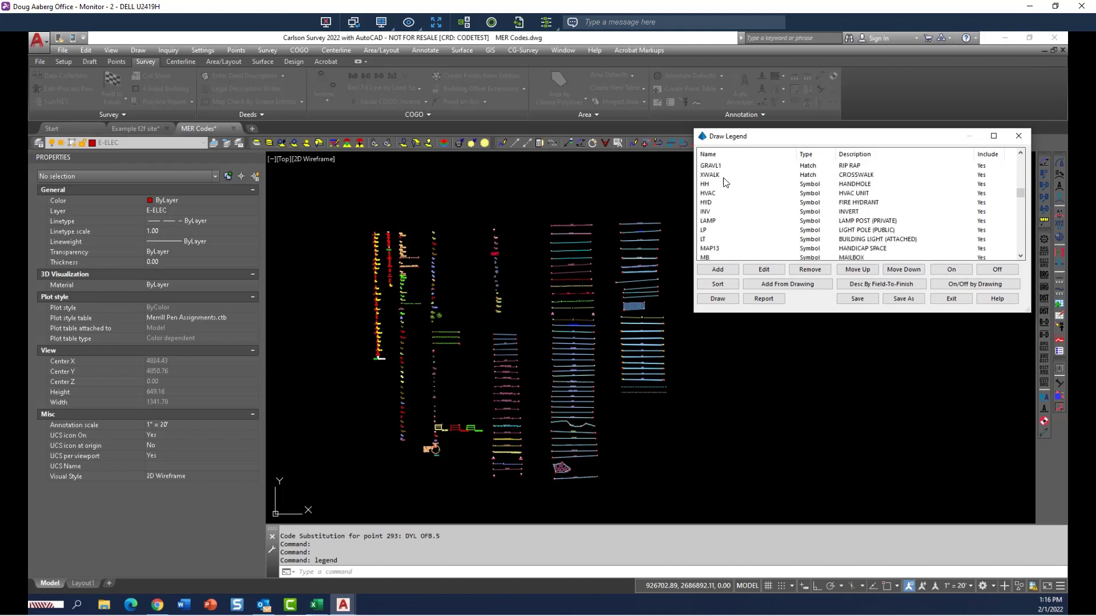
pyautogui.scroll(15, 736, 211)
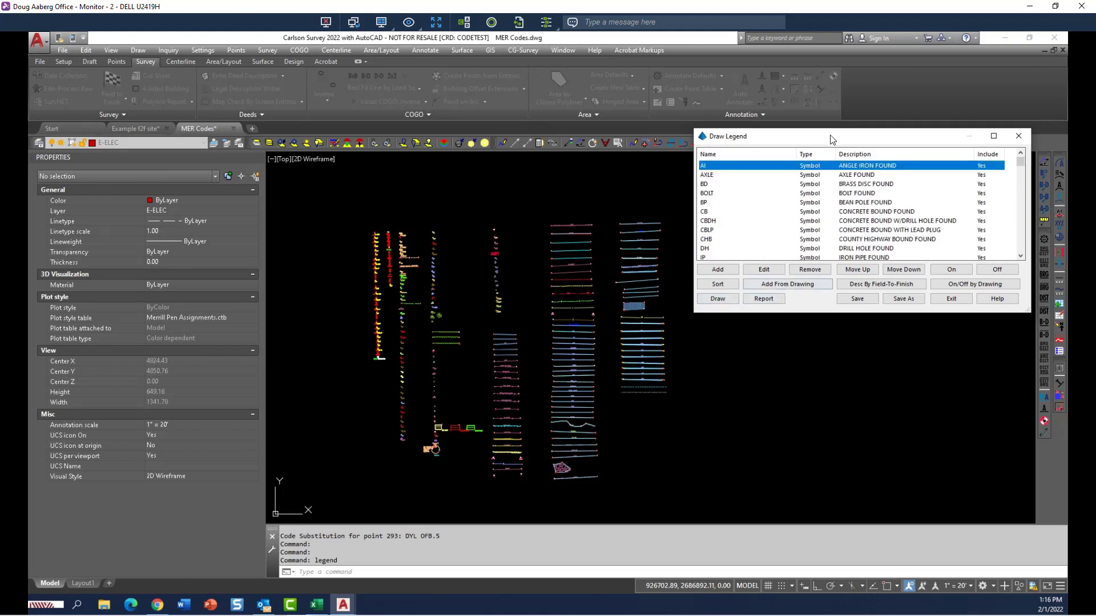
pyautogui.moveTo(834, 140); pyautogui.dragTo(819, 121)
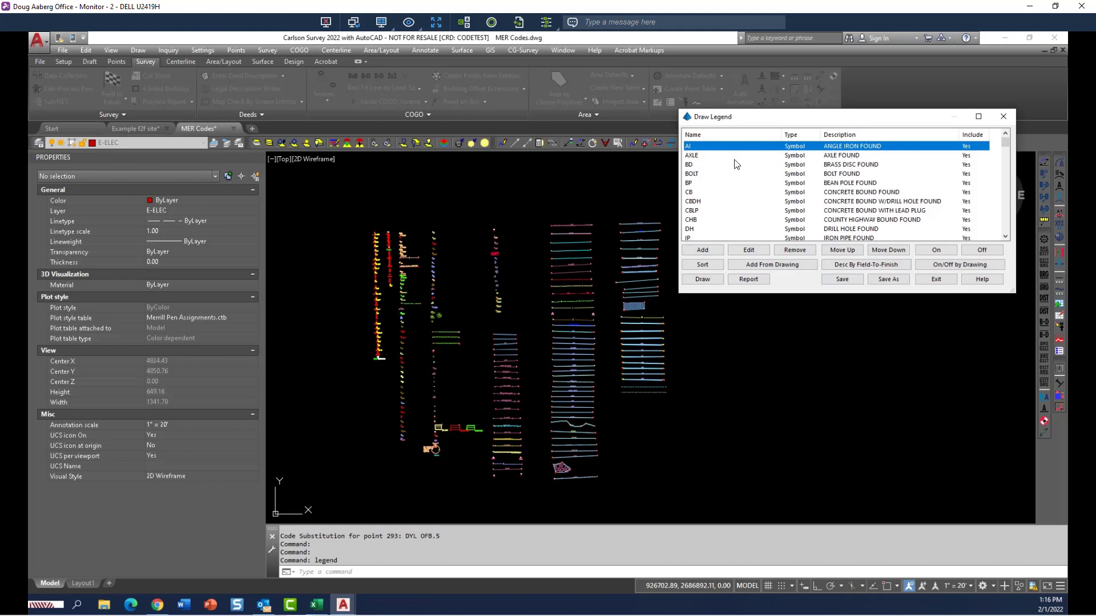
pyautogui.click(864, 265)
pyautogui.click(933, 287)
# Step: Close the legend list and open the Field to Finish code table to view Angle Iron Found
pyautogui.click(935, 280)
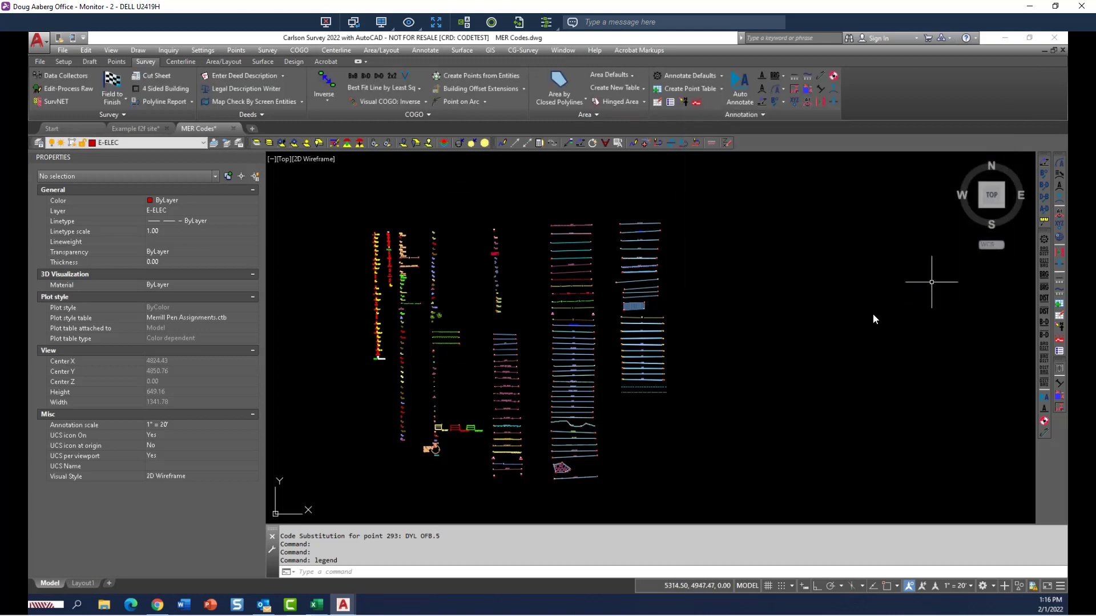
pyautogui.click(112, 90)
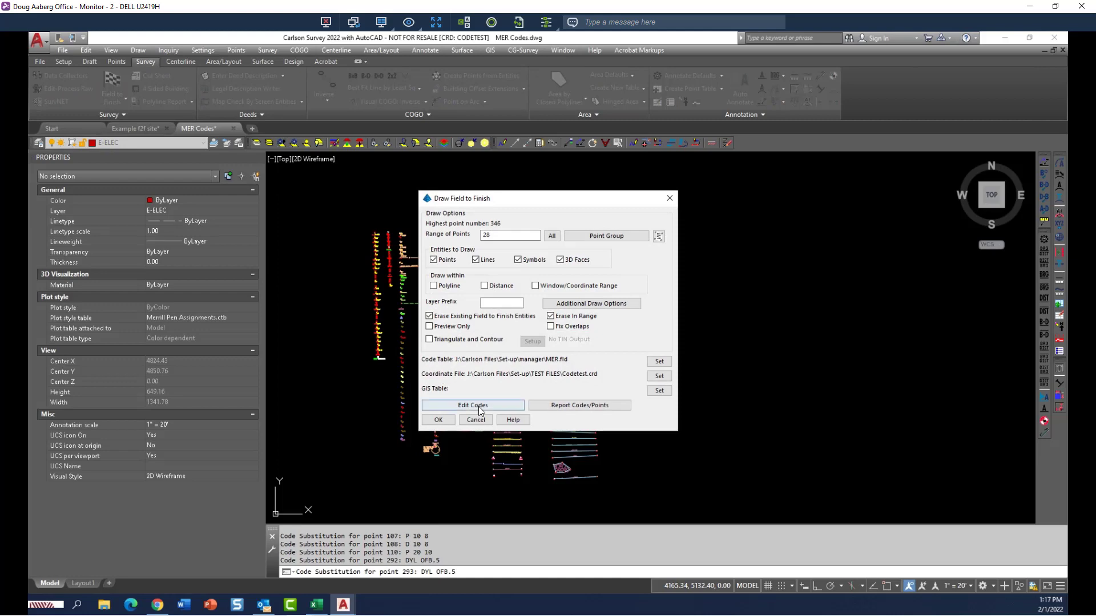
pyautogui.click(477, 405)
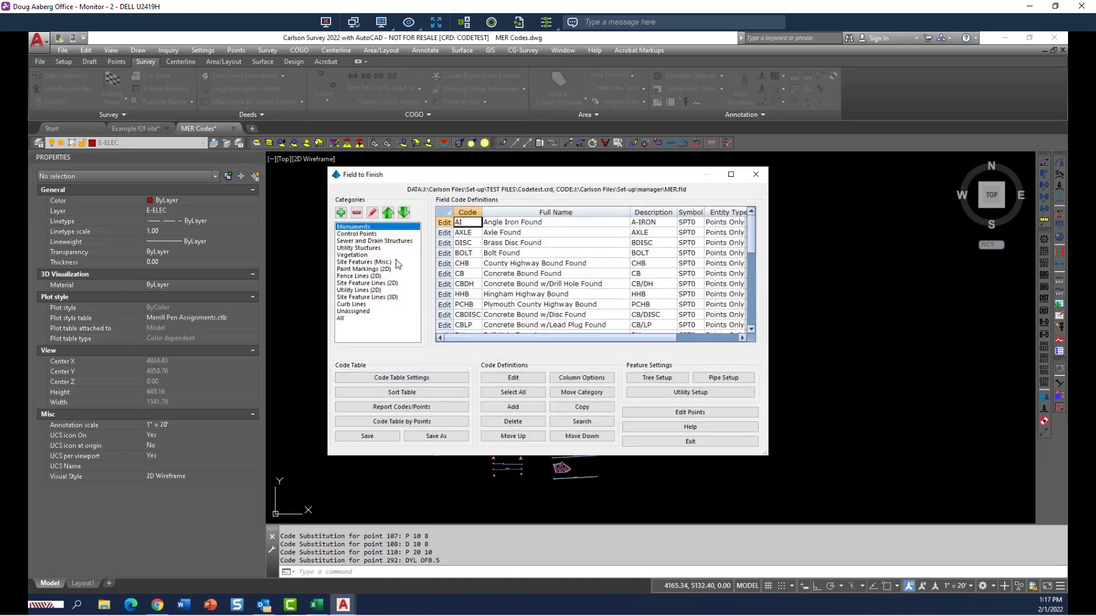
pyautogui.click(547, 221)
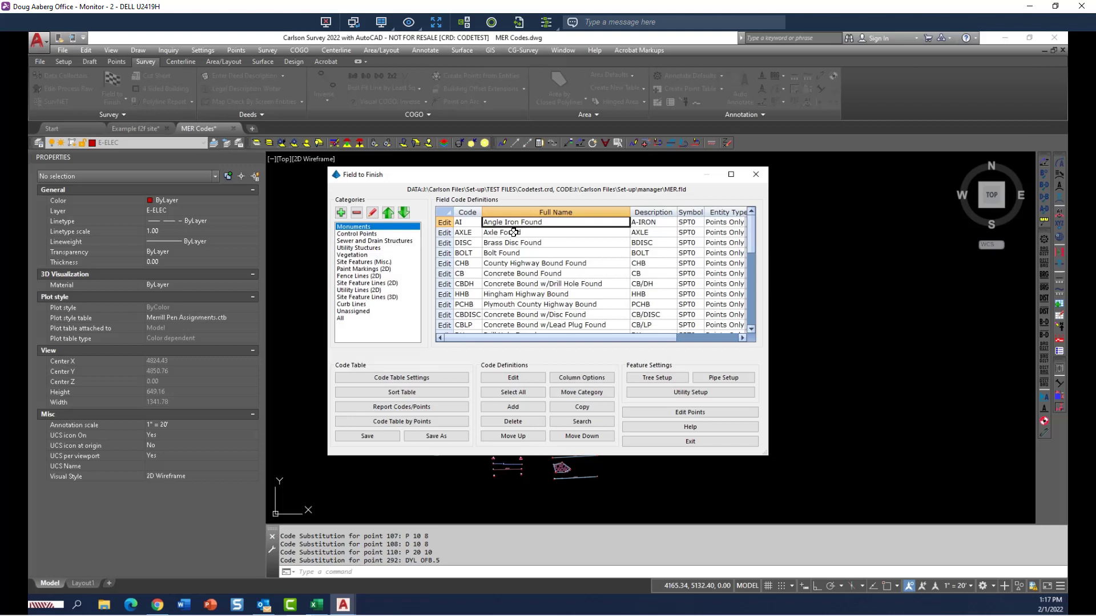
# Step: Scroll through the remaining MER codes, then leave the code table and redraw the field-to-finish entities
pyautogui.scroll(-5, 514, 234)
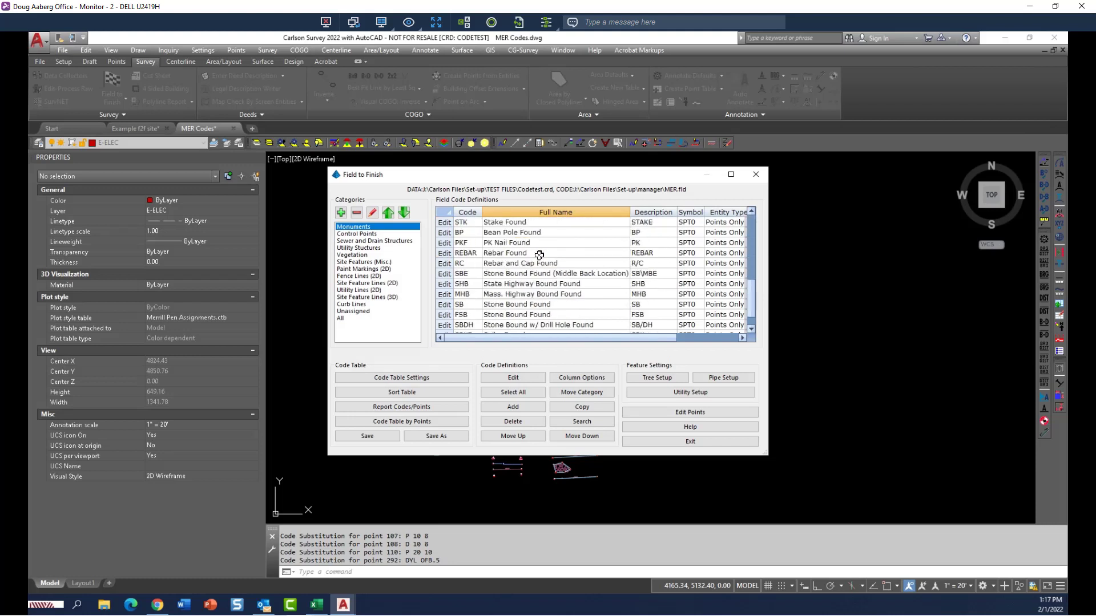
pyautogui.scroll(-1, 539, 255)
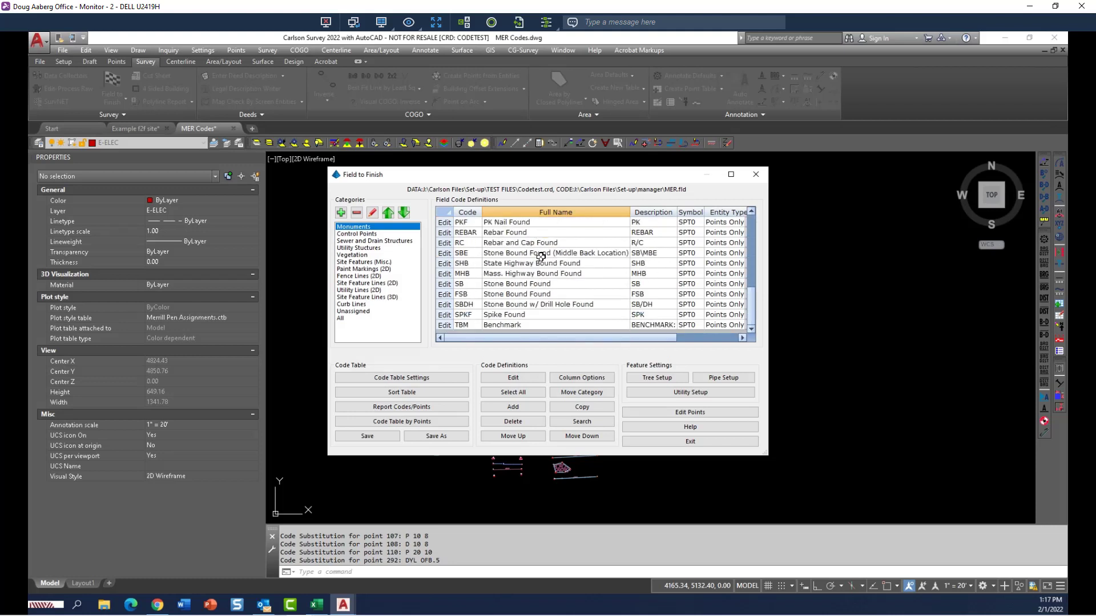
pyautogui.scroll(6, 540, 257)
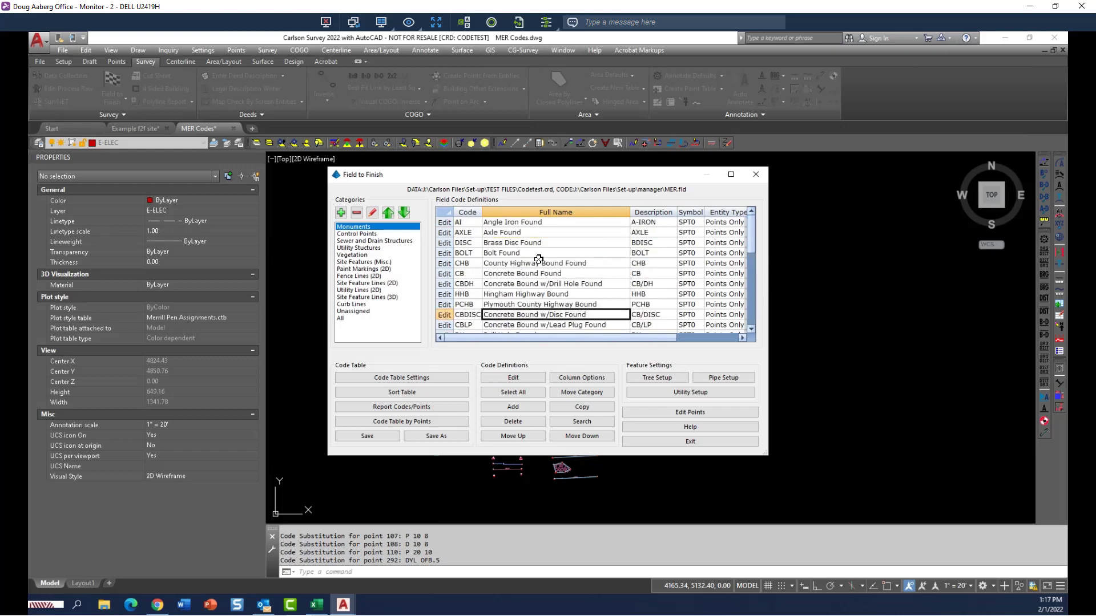
pyautogui.click(667, 440)
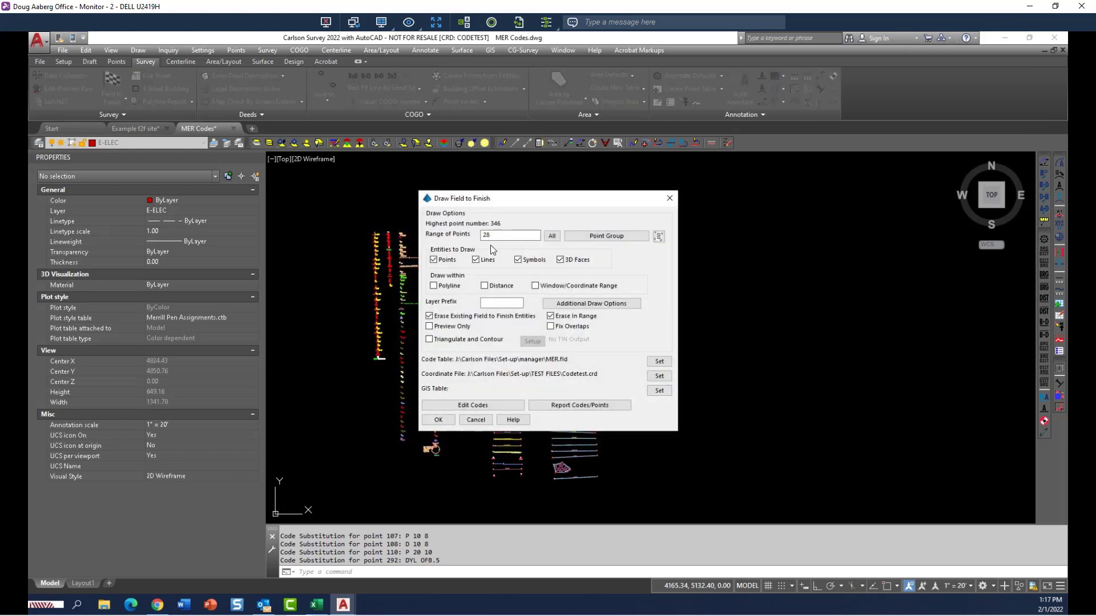
pyautogui.click(439, 420)
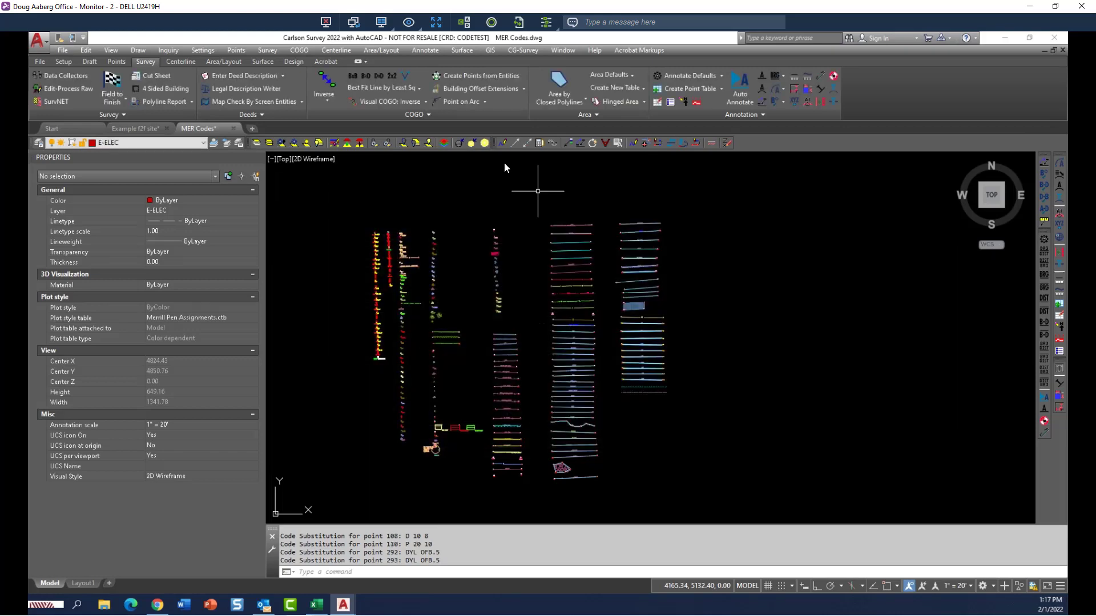
# Step: Start Draw Legend, open MER.LGD, and move the legend list off the drawing
pyautogui.click(424, 50)
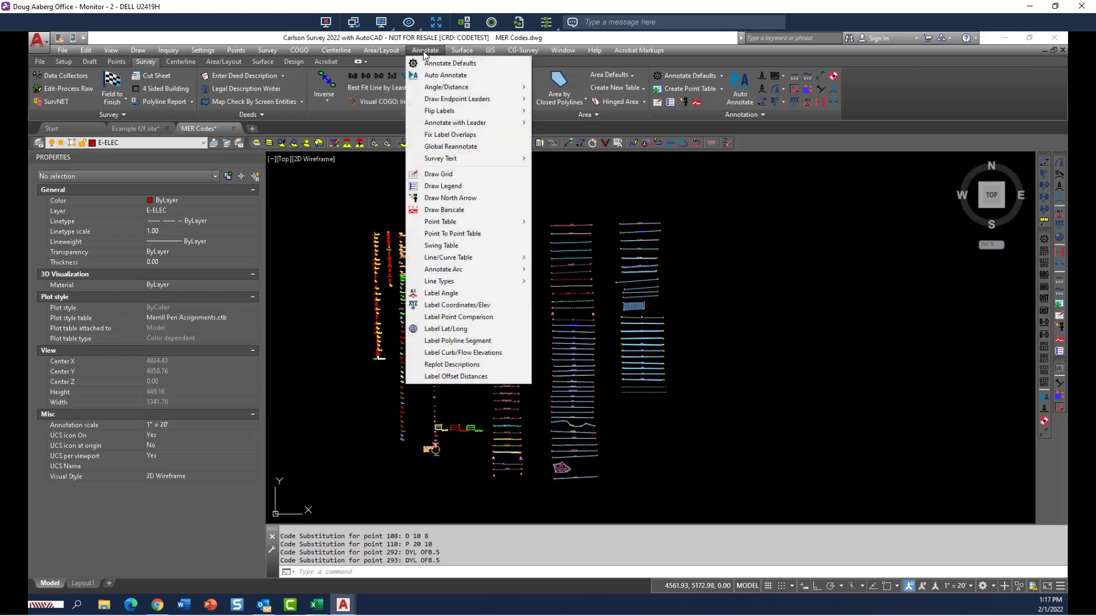
pyautogui.click(451, 187)
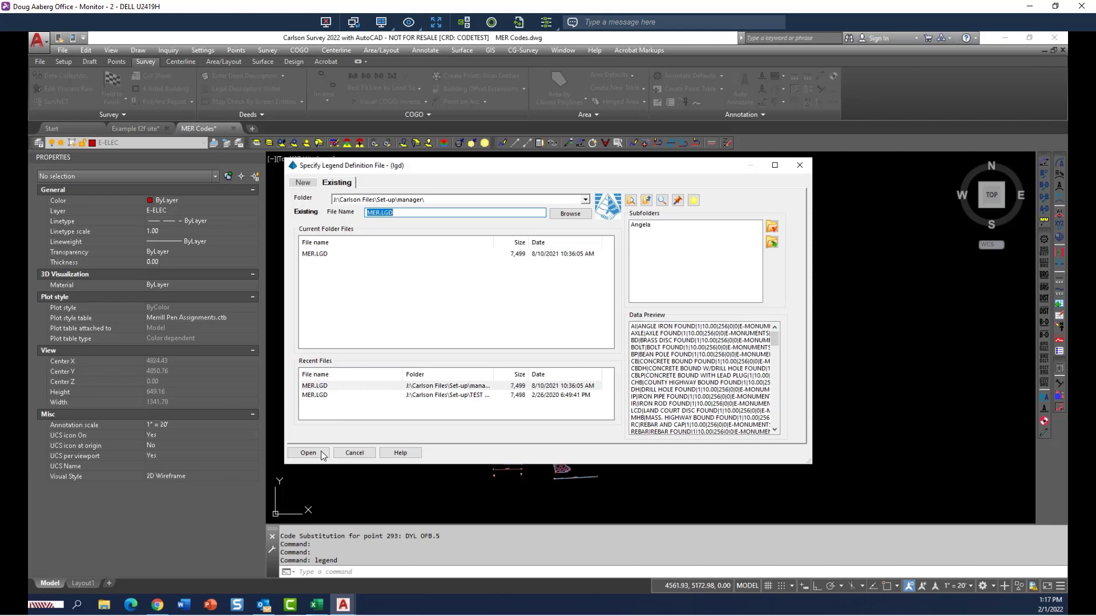
pyautogui.click(321, 453)
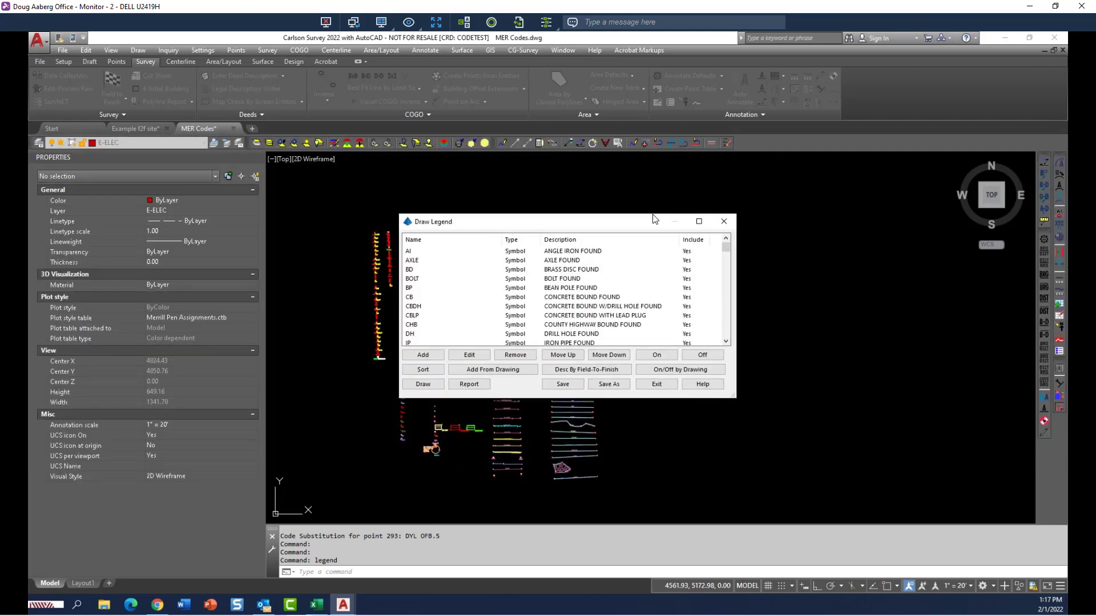
pyautogui.moveTo(654, 218); pyautogui.dragTo(919, 136)
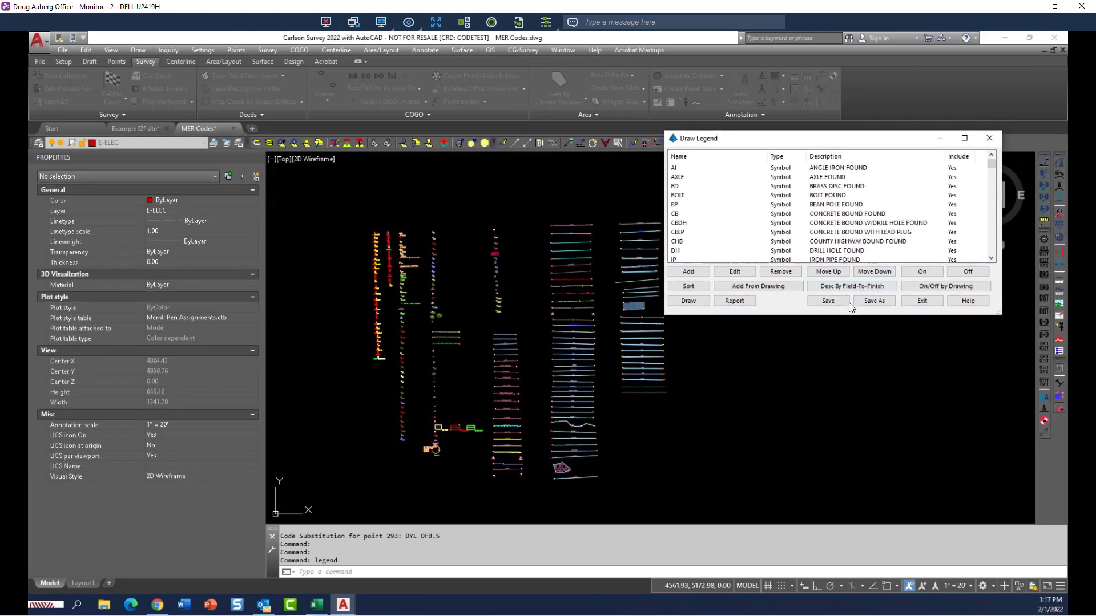
# Step: Fill the legend descriptions from MER.fld, confirming the 105 descriptions set
pyautogui.click(847, 289)
pyautogui.click(848, 287)
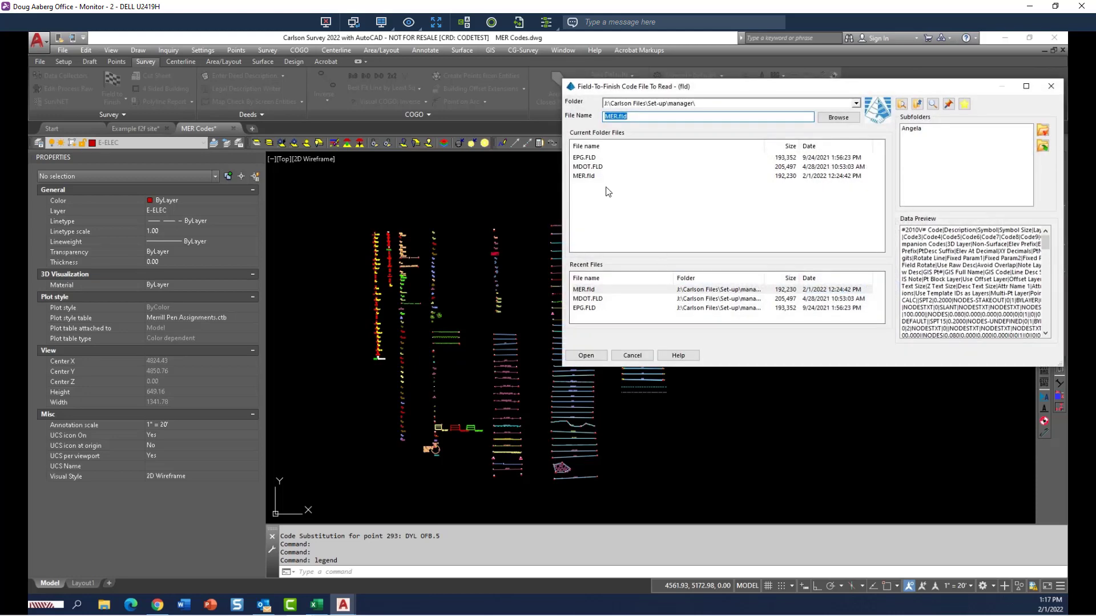
pyautogui.click(597, 177)
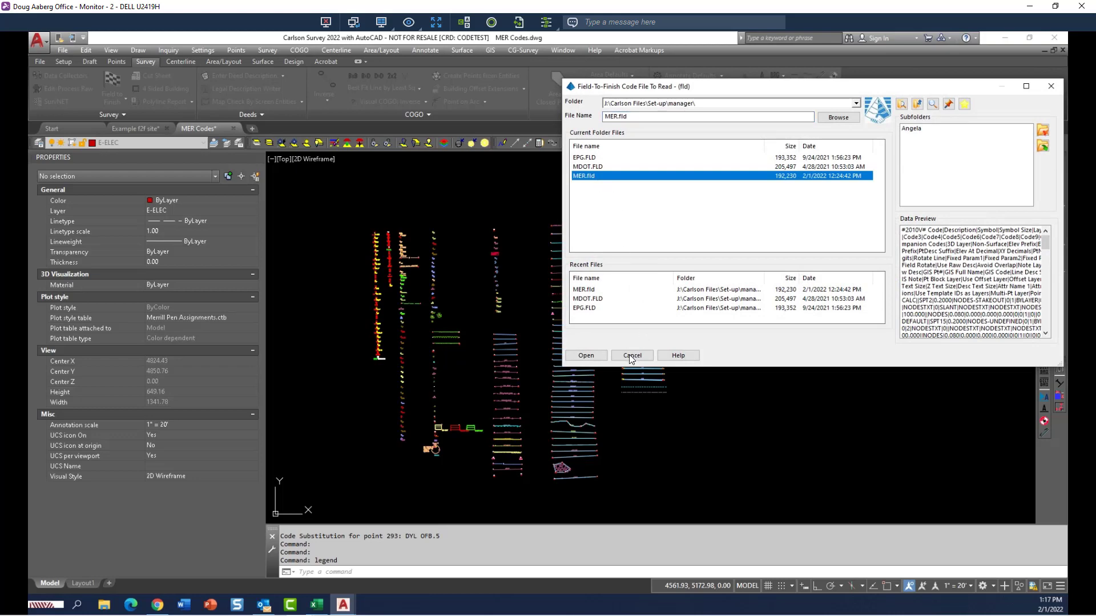
pyautogui.click(587, 356)
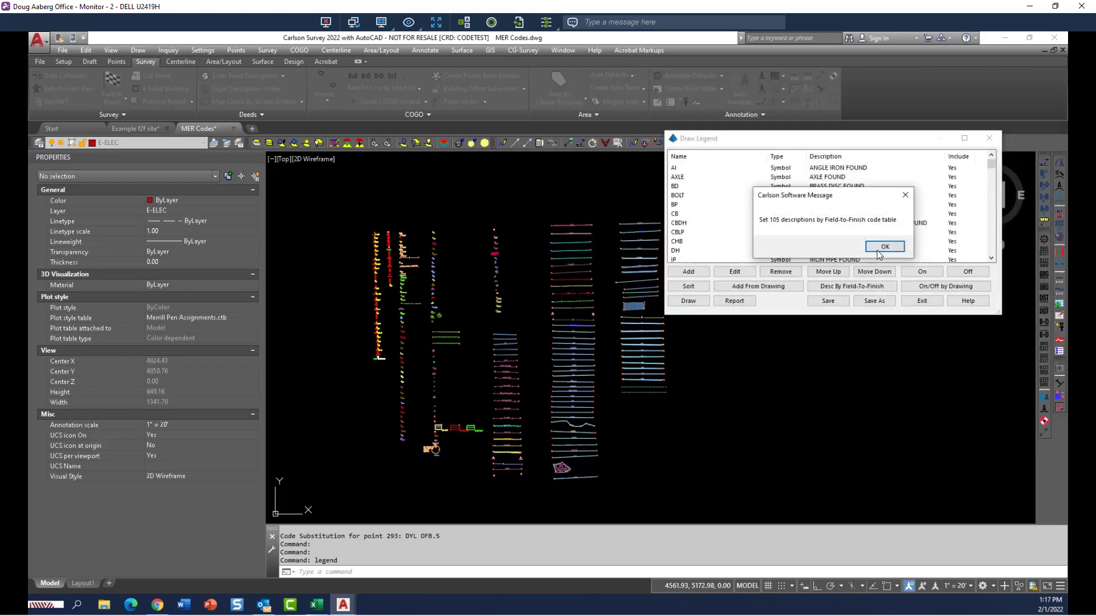
pyautogui.click(882, 249)
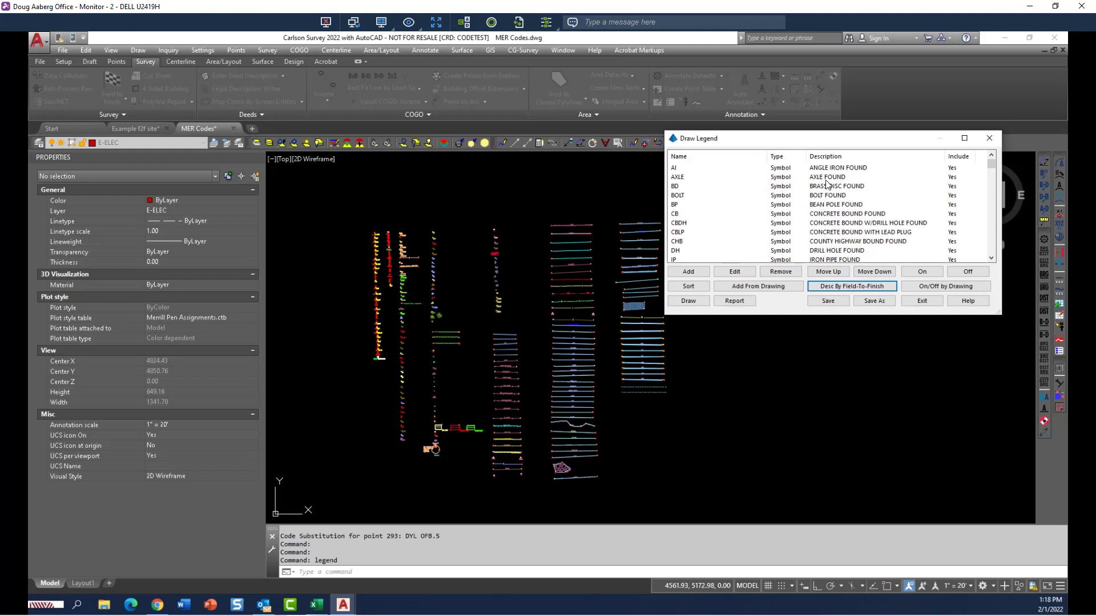
# Step: Scroll through the updated symbol and linetype descriptions, then exit Draw Legend without saving the definitions
pyautogui.scroll(-4, 832, 219)
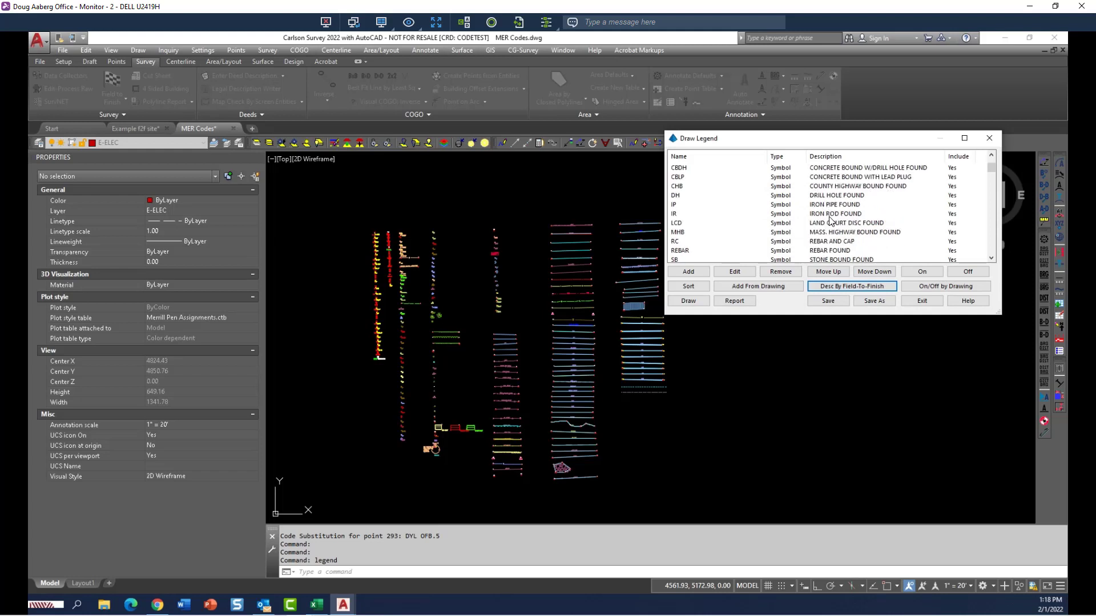
pyautogui.scroll(-3, 833, 220)
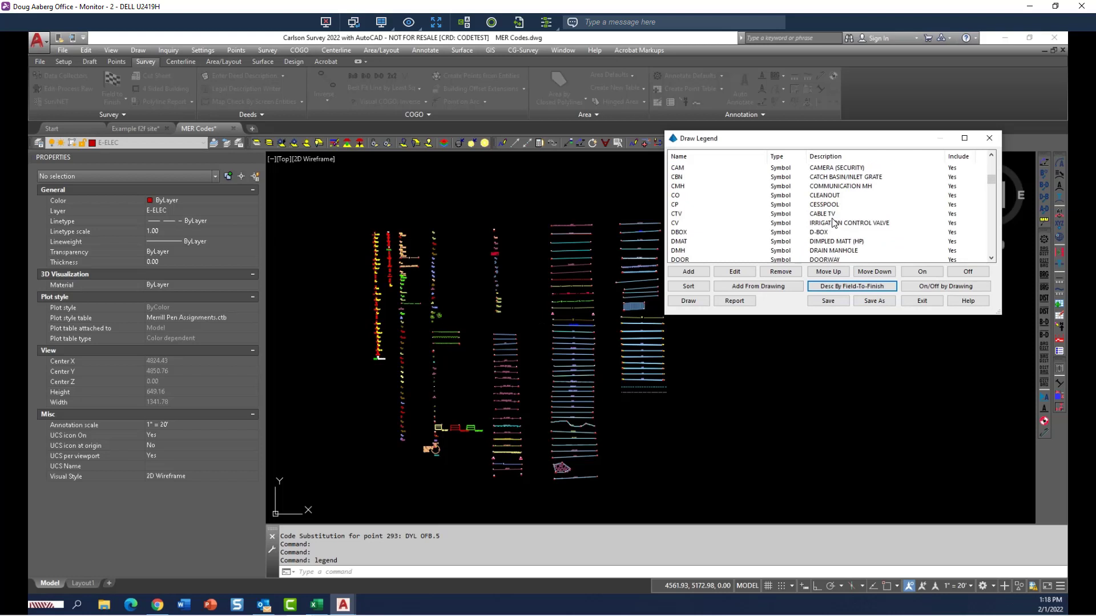
pyautogui.scroll(-5, 832, 222)
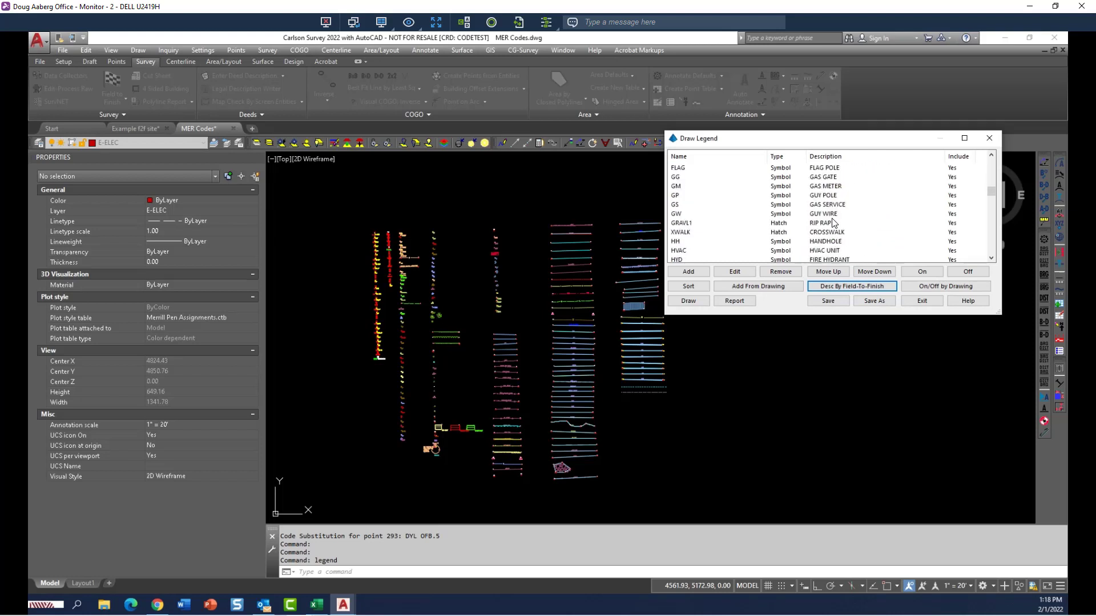
pyautogui.scroll(-5, 832, 222)
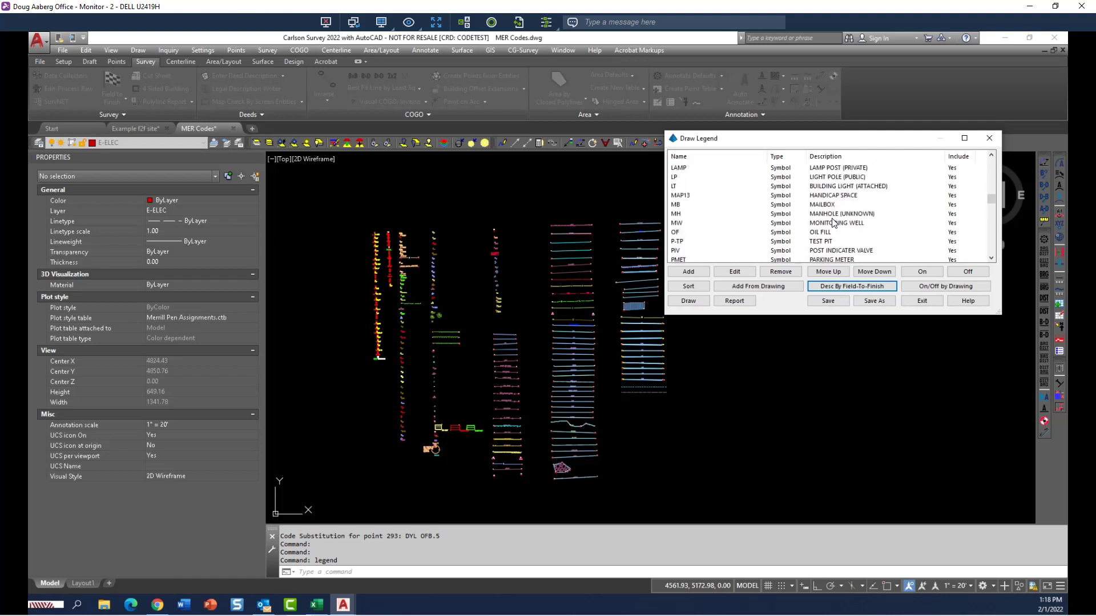
pyautogui.scroll(10, 832, 222)
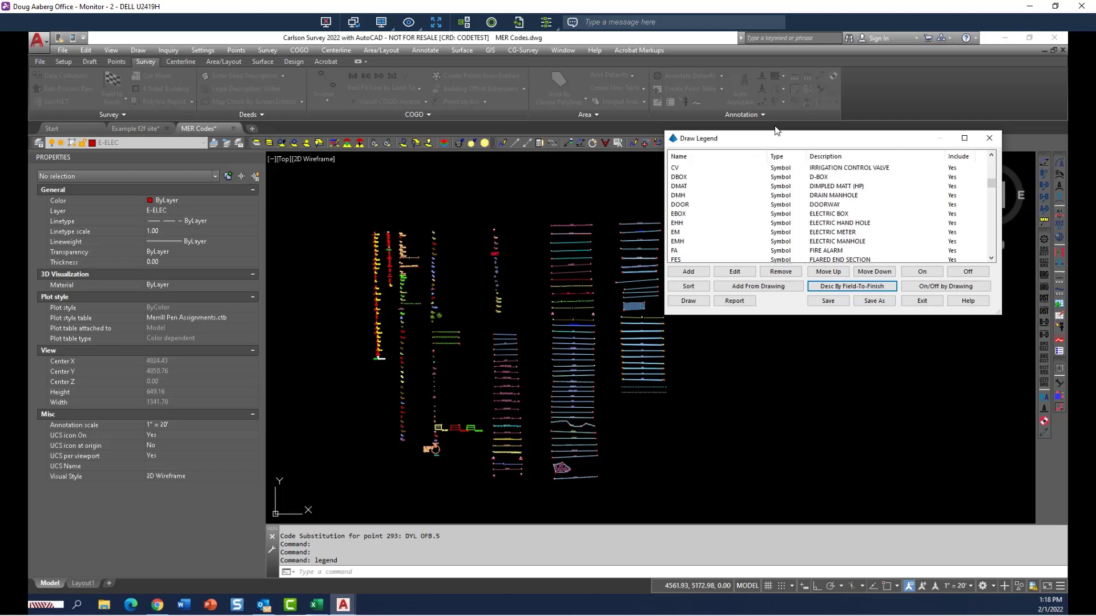
pyautogui.moveTo(778, 138); pyautogui.dragTo(728, 135)
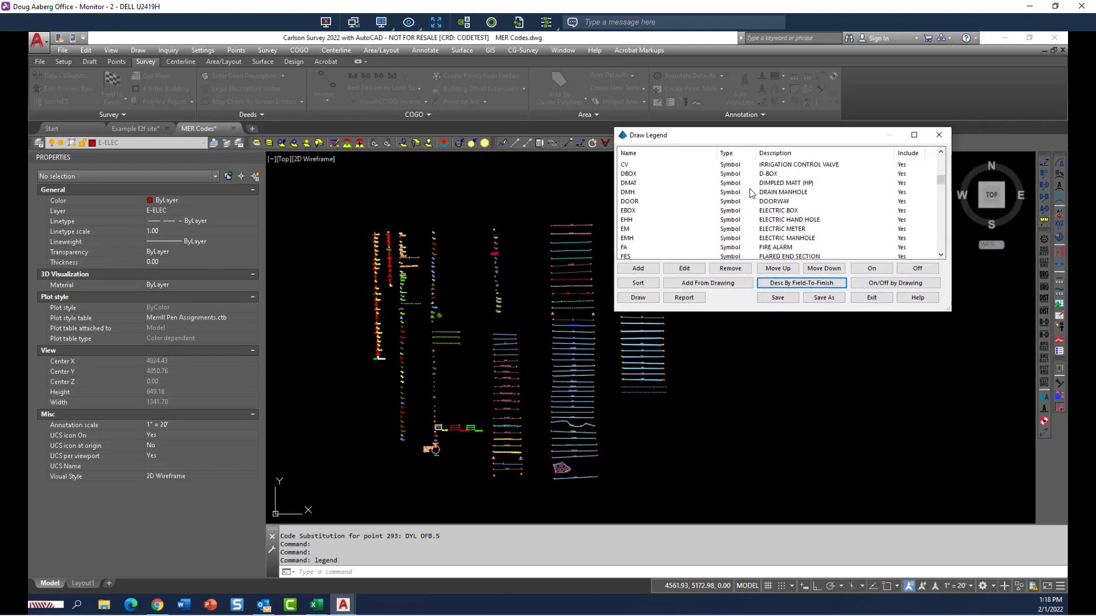
pyautogui.scroll(2, 752, 194)
pyautogui.scroll(4, 751, 194)
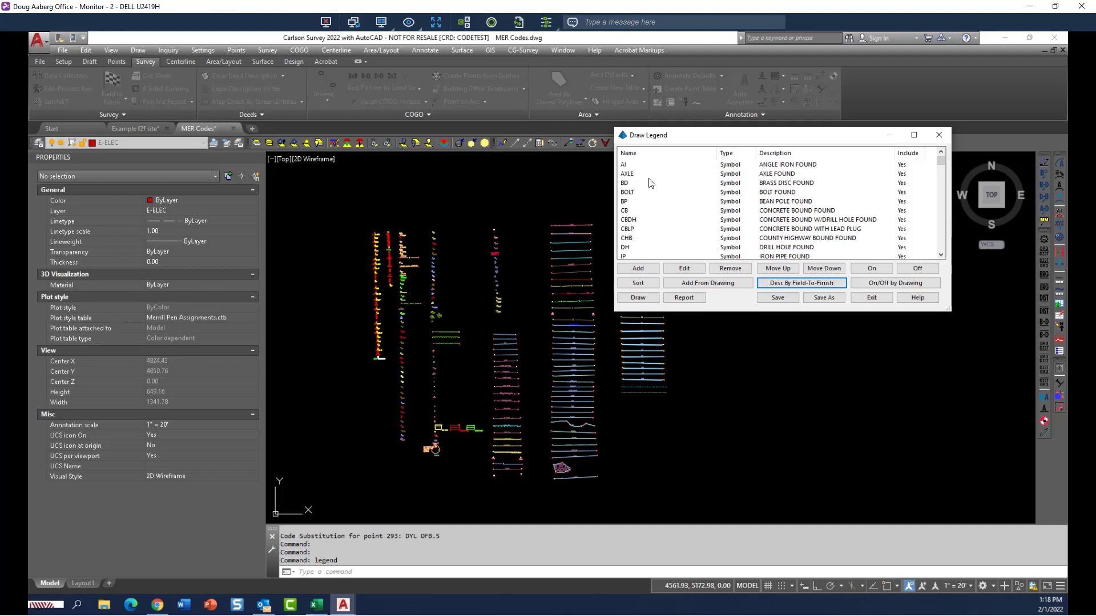
pyautogui.scroll(-15, 636, 234)
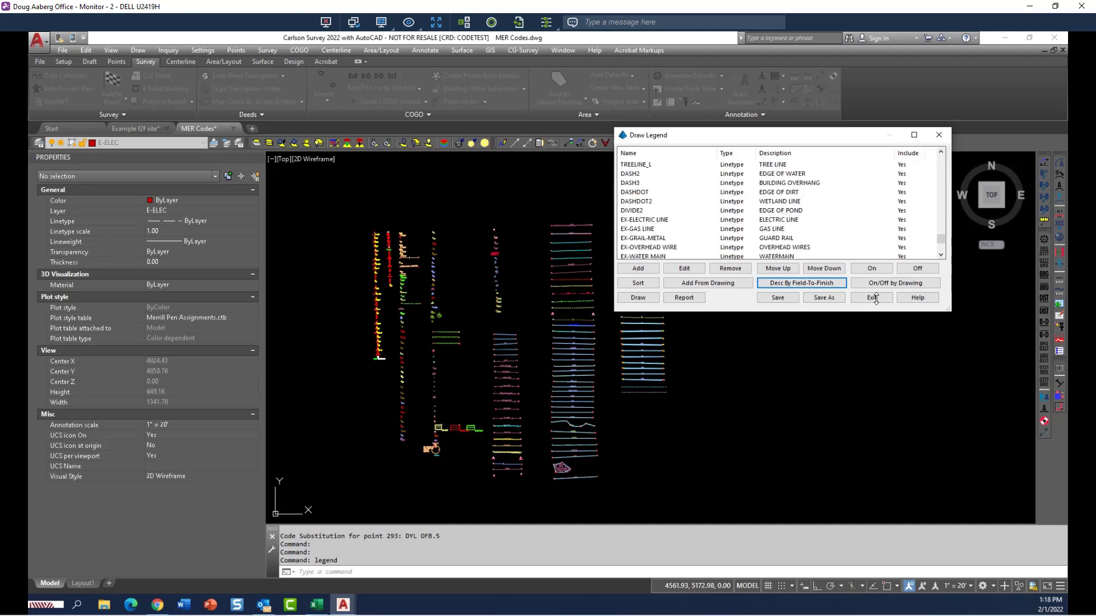
pyautogui.click(873, 299)
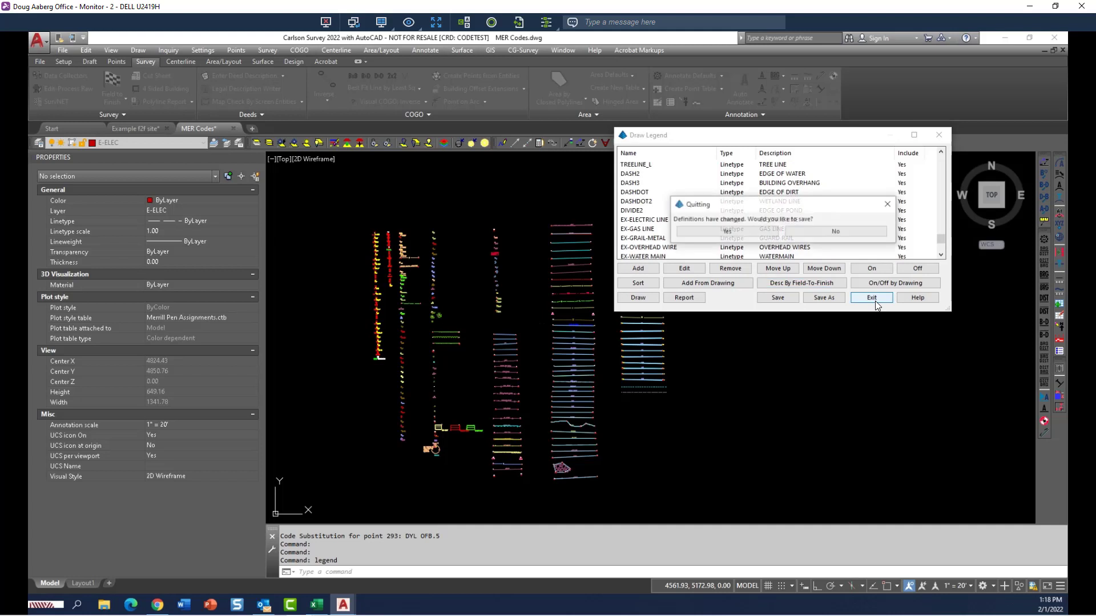
pyautogui.click(828, 237)
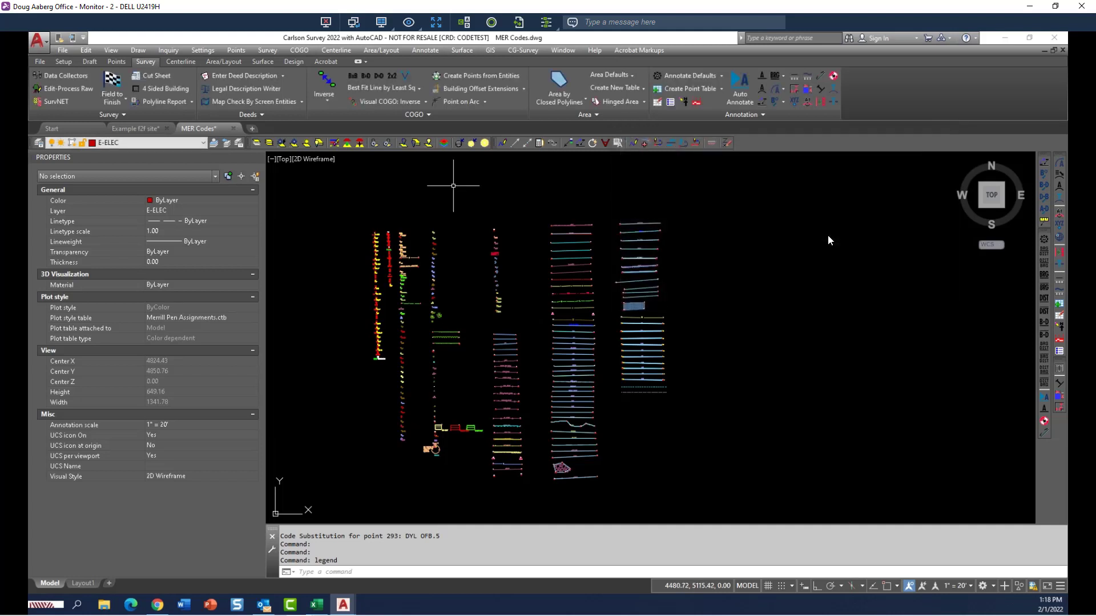
# Step: On the Example f2f site drawing, start Draw Legend and select MER.LGD as the definition file
pyautogui.click(138, 129)
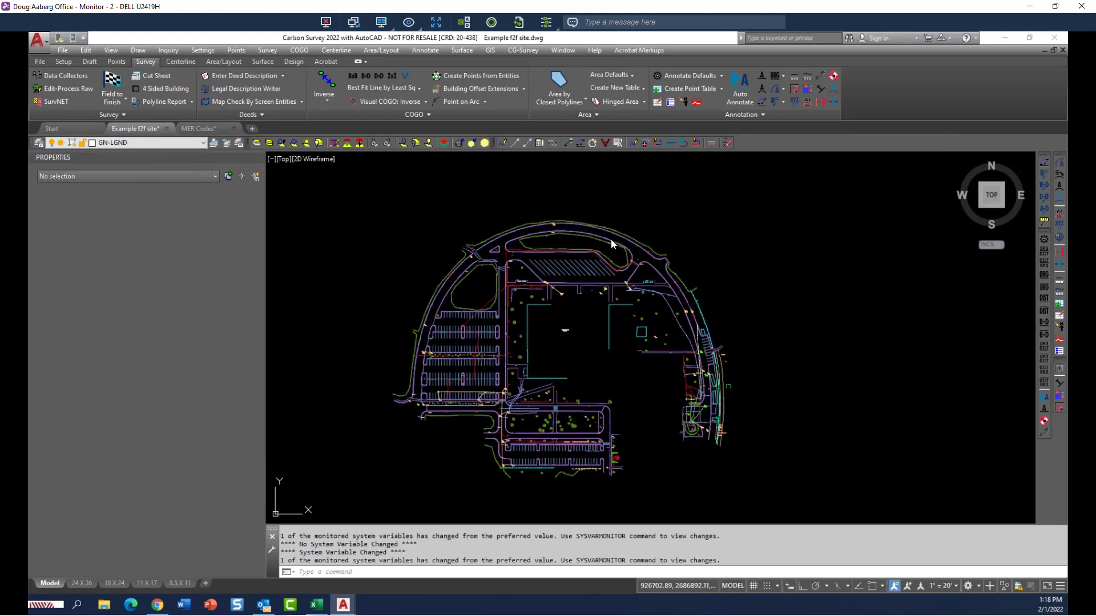
pyautogui.moveTo(610, 239)
pyautogui.mouseDown(button='middle')
pyautogui.moveTo(610, 222)
pyautogui.moveTo(590, 220)
pyautogui.mouseUp(button='middle')
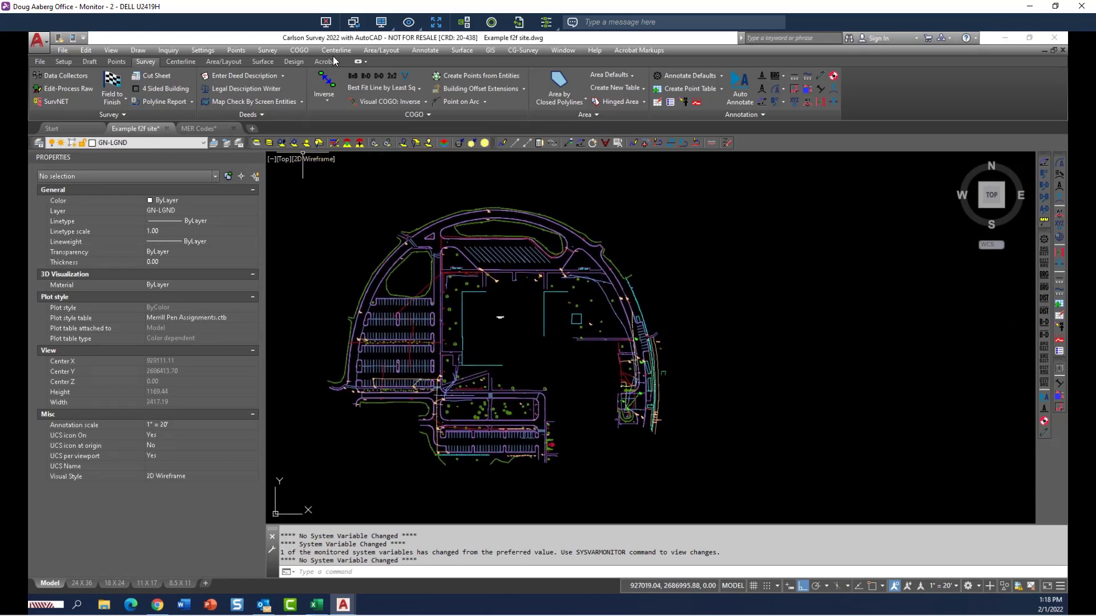
pyautogui.click(426, 51)
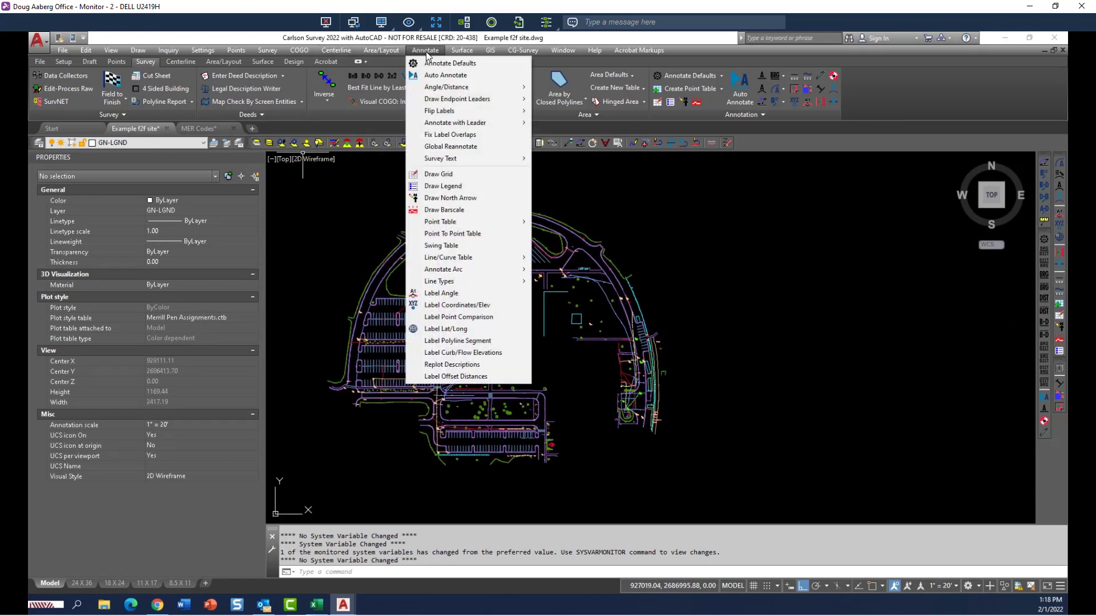
pyautogui.click(450, 187)
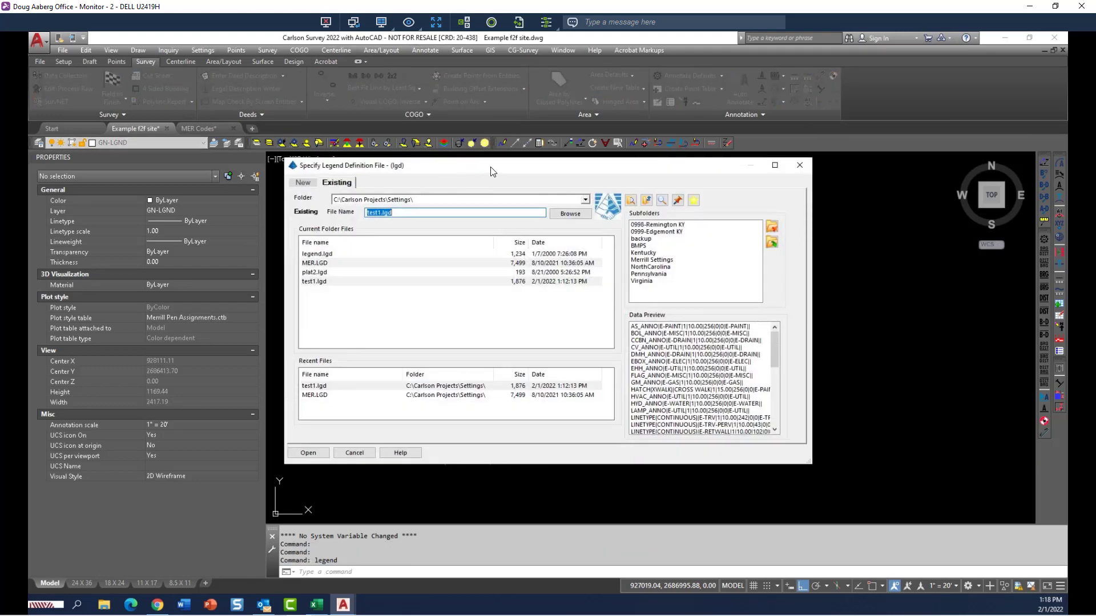
pyautogui.moveTo(490, 167)
pyautogui.mouseDown()
pyautogui.moveTo(479, 154)
pyautogui.moveTo(800, 104)
pyautogui.mouseUp()
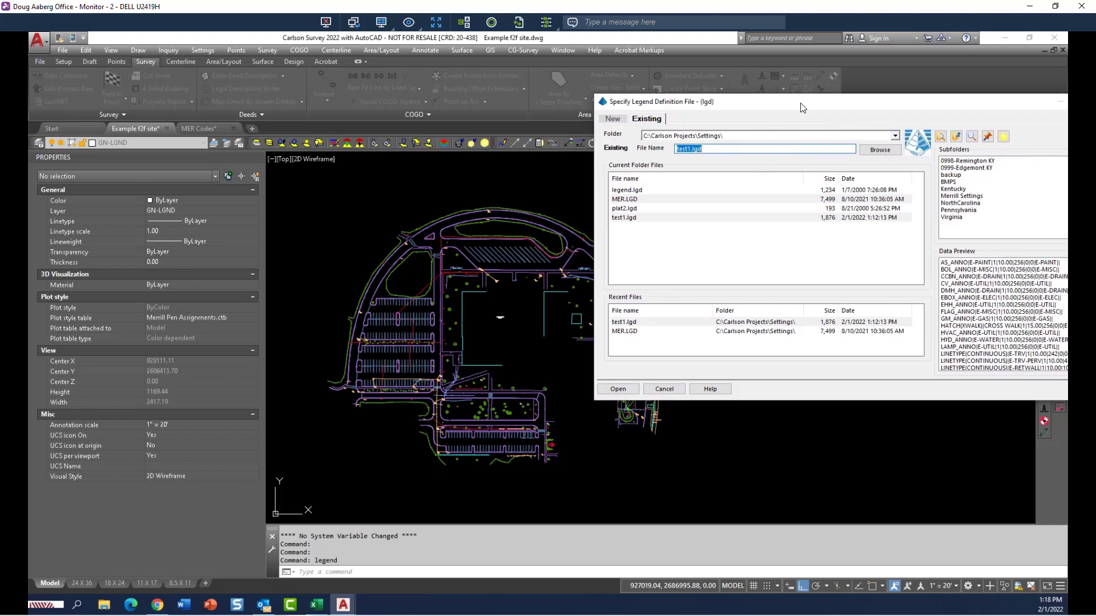
pyautogui.click(628, 199)
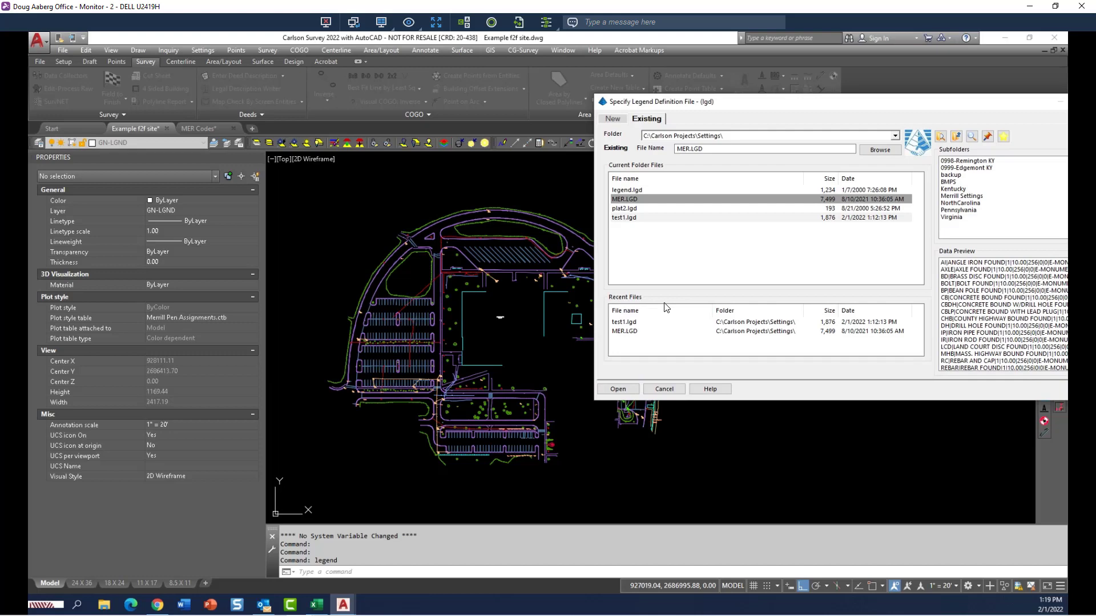
# Step: Load MER.LGD and toggle its entries by window-selecting all 1346 site objects
pyautogui.click(618, 389)
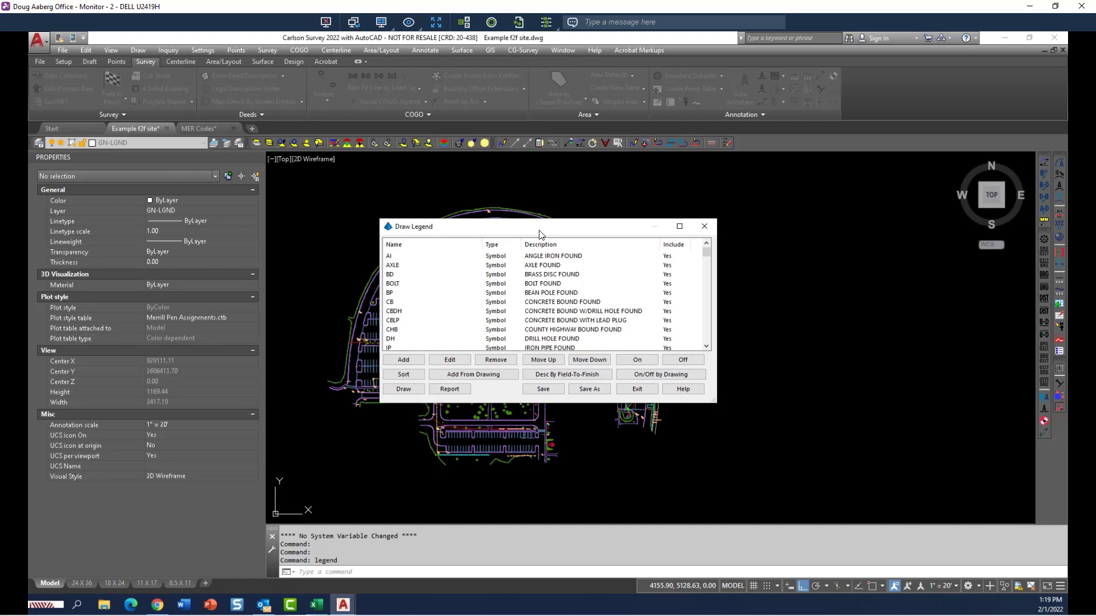
pyautogui.moveTo(540, 235)
pyautogui.mouseDown()
pyautogui.moveTo(710, 191)
pyautogui.moveTo(835, 130)
pyautogui.mouseUp()
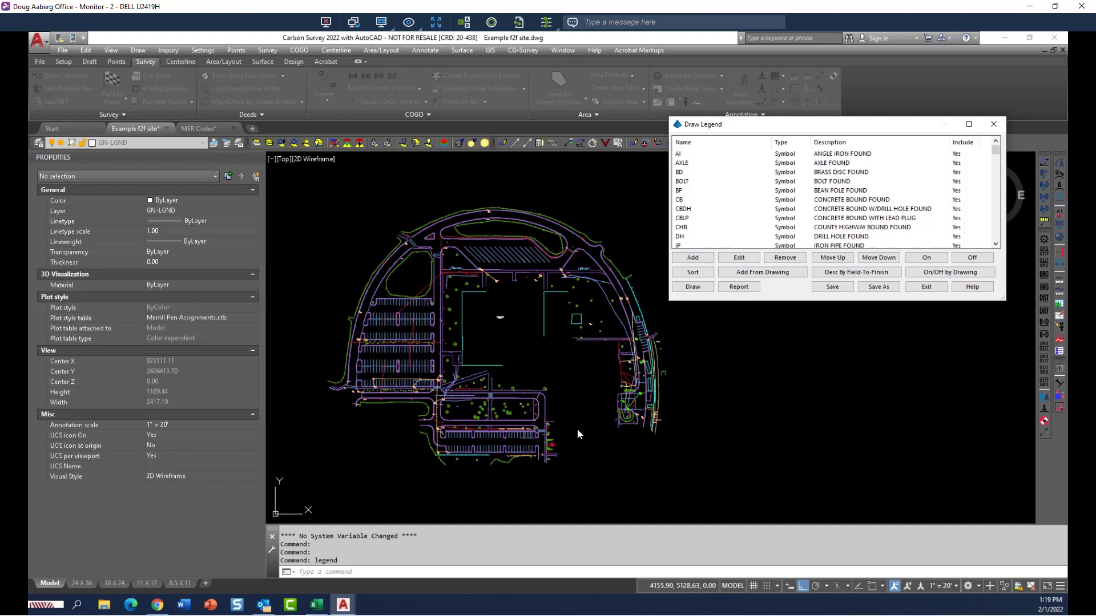
pyautogui.click(950, 273)
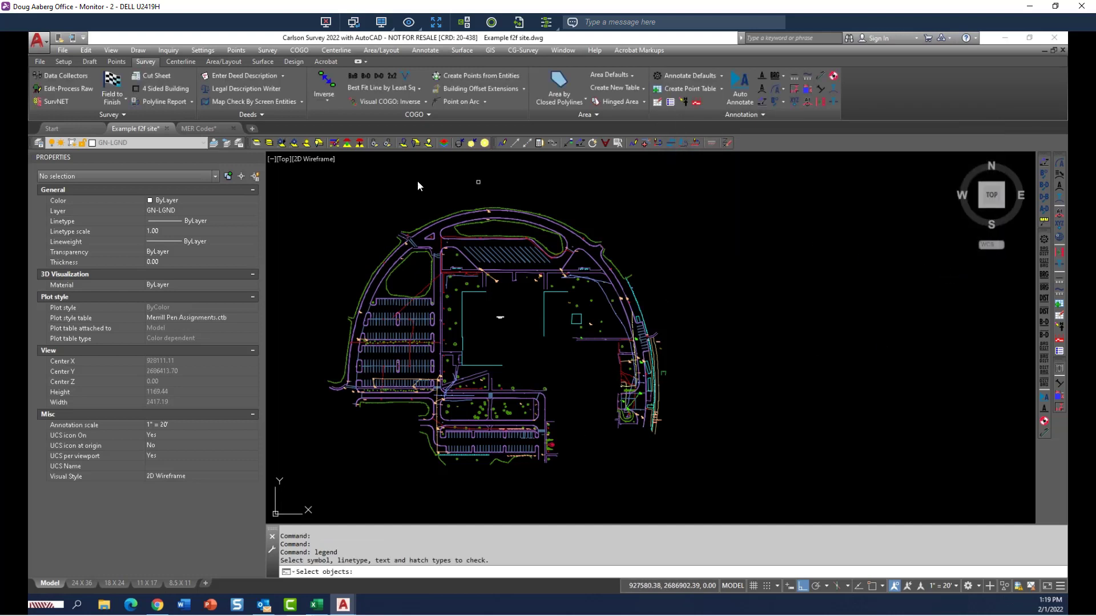
pyautogui.click(321, 185)
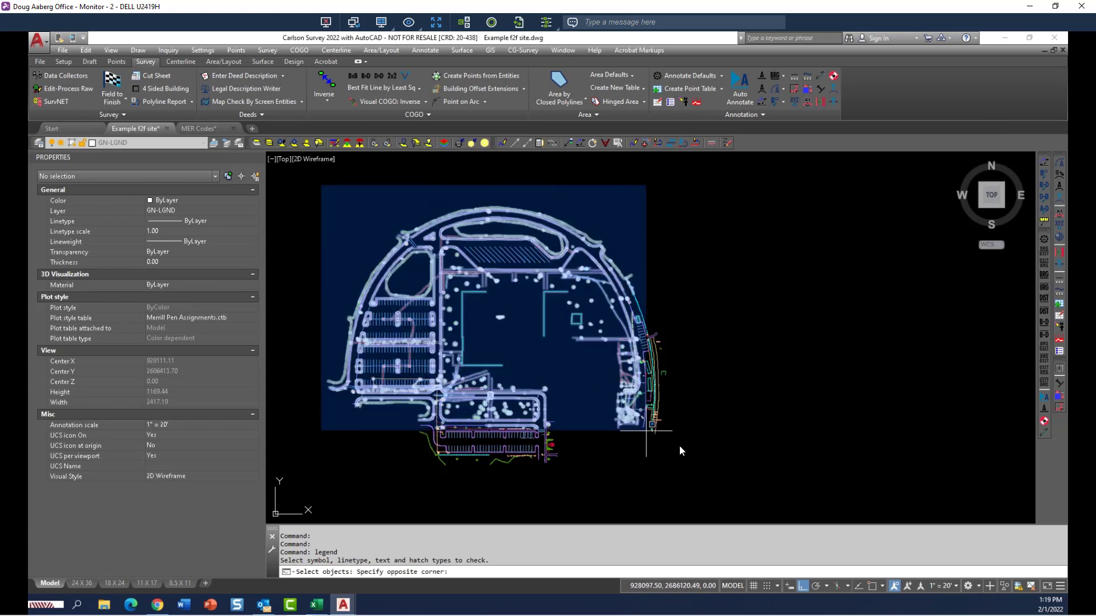
pyautogui.click(707, 478)
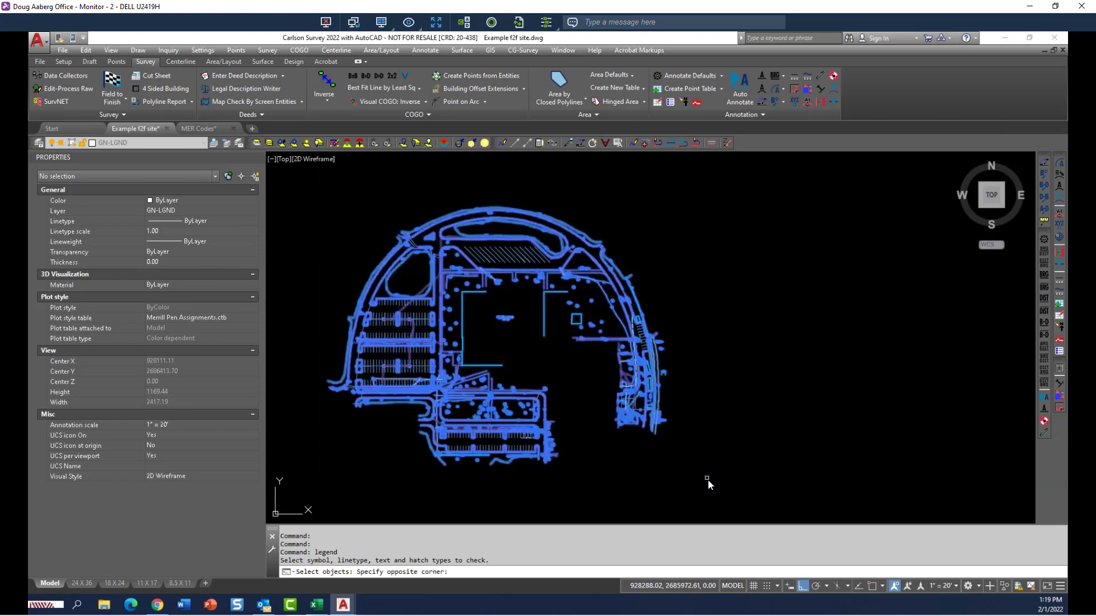
pyautogui.press('Return')
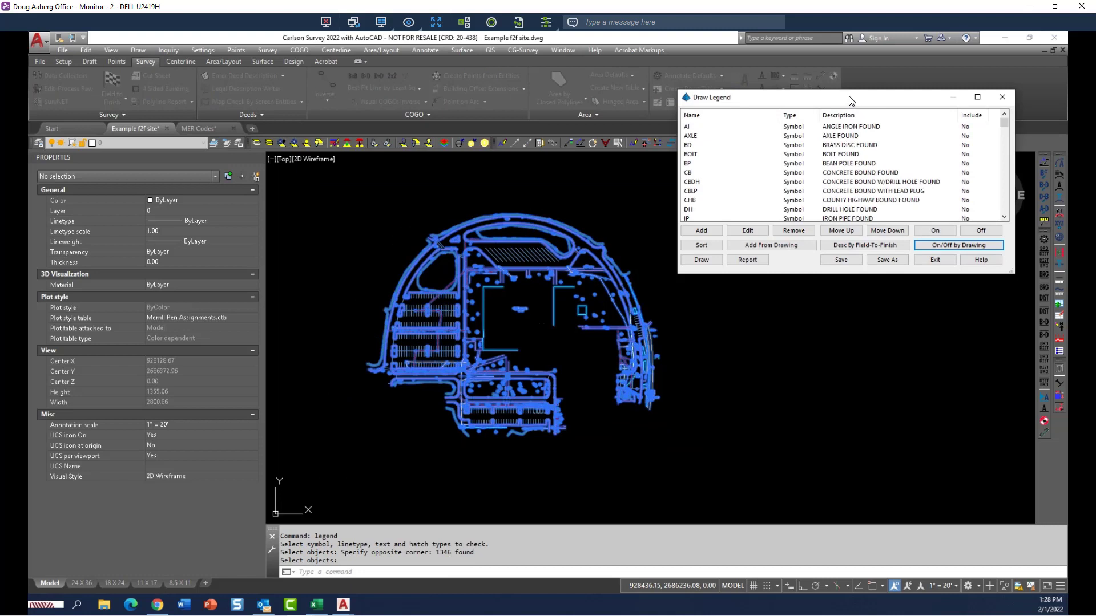
pyautogui.moveTo(855, 103); pyautogui.dragTo(797, 98)
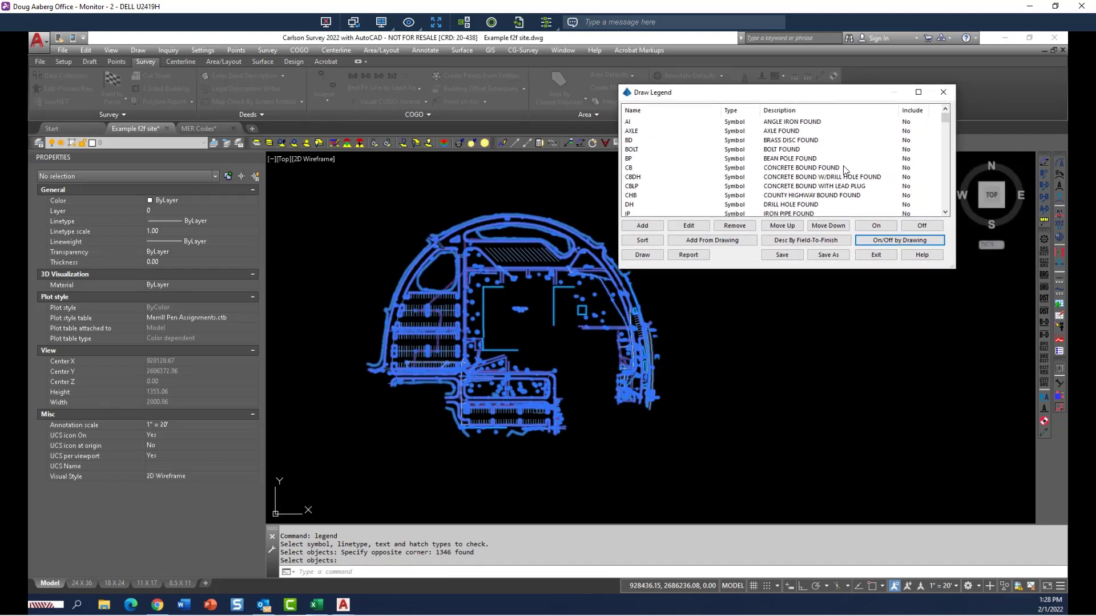
pyautogui.click(788, 125)
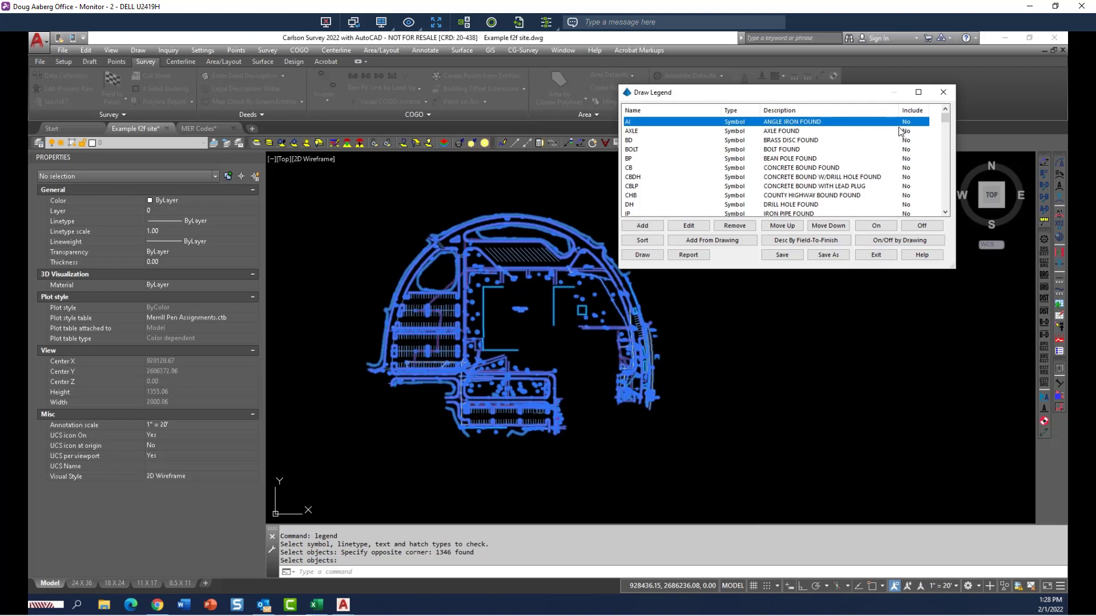
pyautogui.scroll(-8, 901, 150)
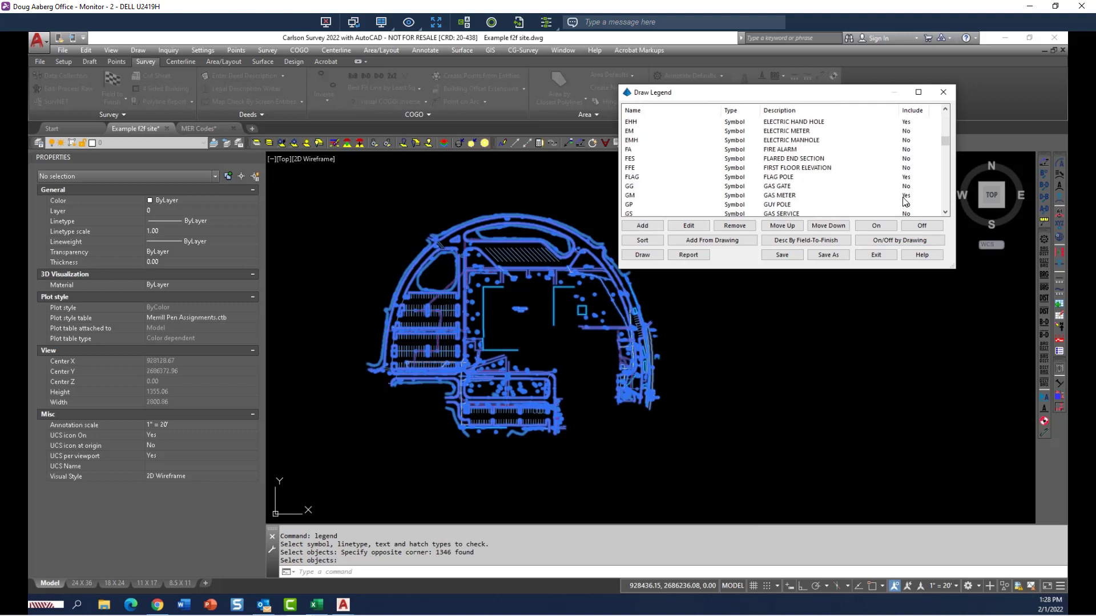
pyautogui.click(905, 177)
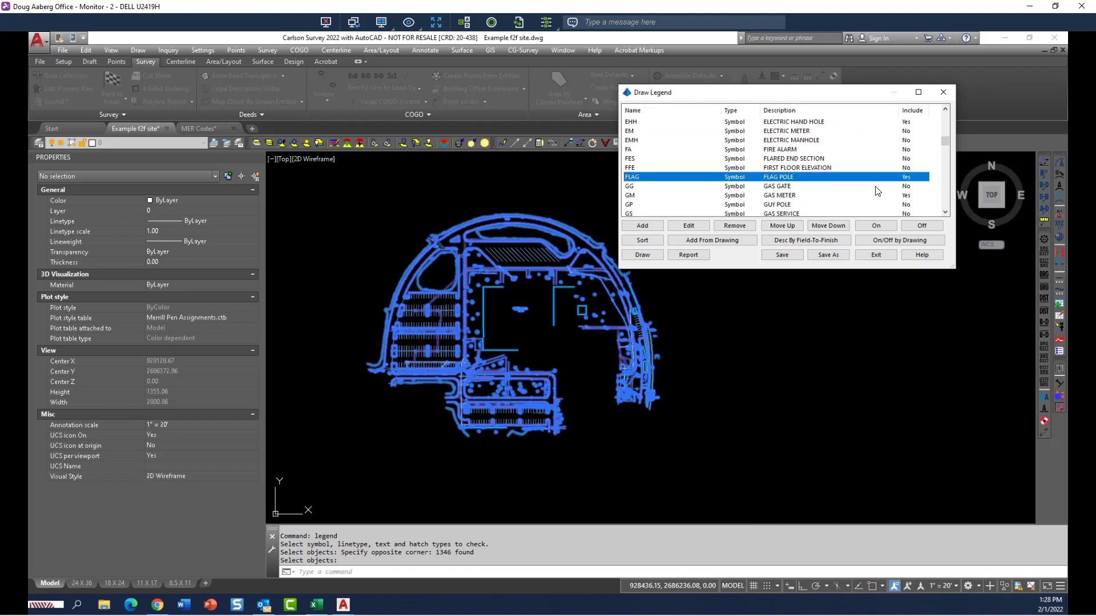
pyautogui.scroll(-2, 880, 188)
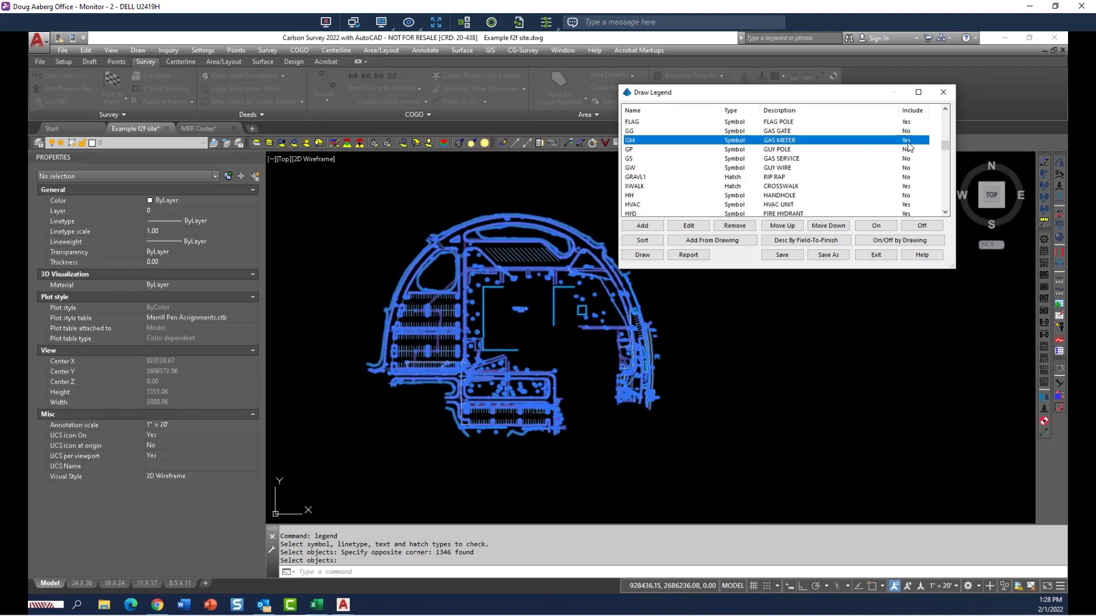
pyautogui.scroll(1, 909, 150)
pyautogui.scroll(-5, 809, 178)
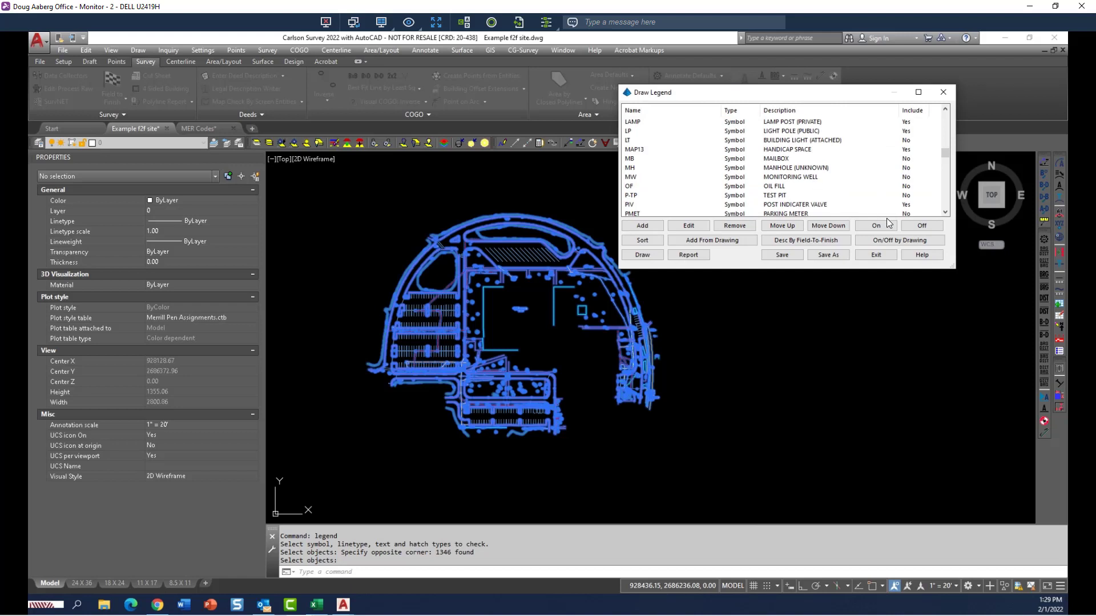
pyautogui.click(898, 204)
pyautogui.scroll(-10, 784, 173)
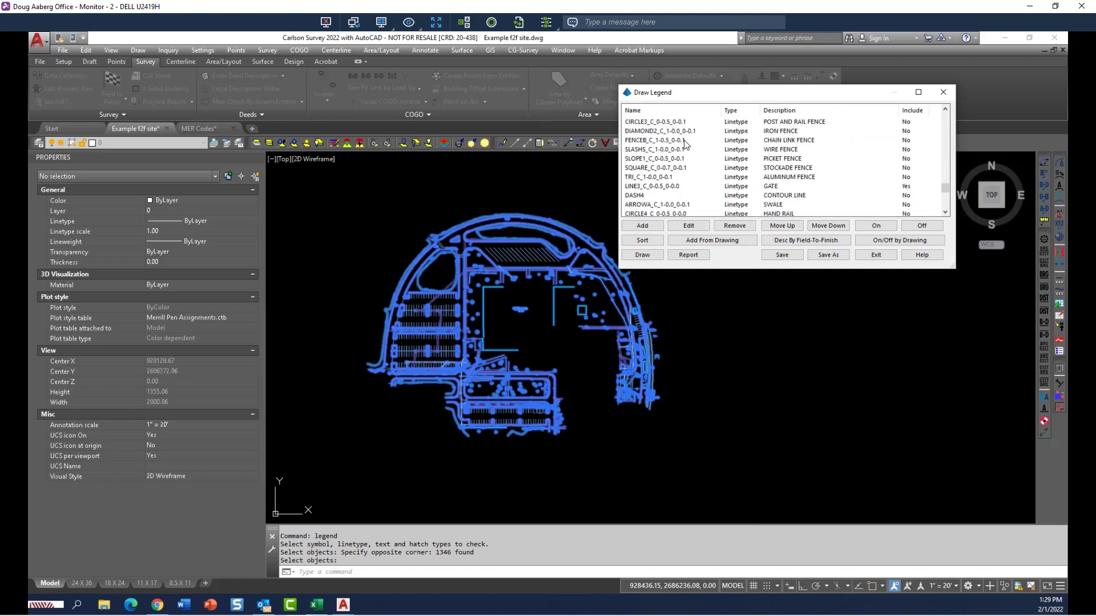
pyautogui.scroll(-2, 870, 148)
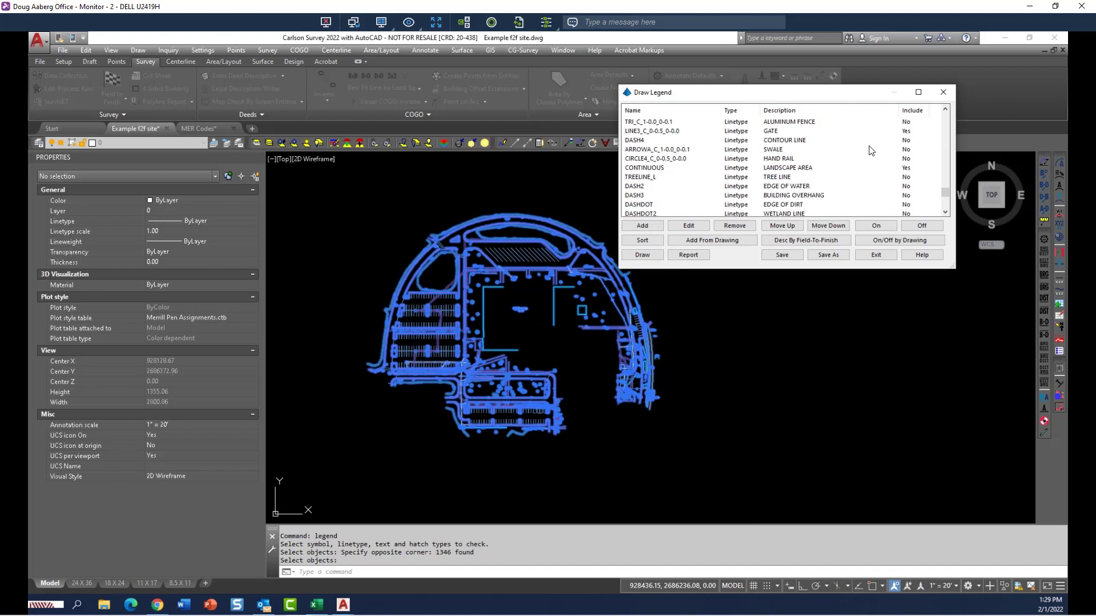
pyautogui.click(900, 169)
pyautogui.scroll(-2, 900, 174)
pyautogui.click(899, 177)
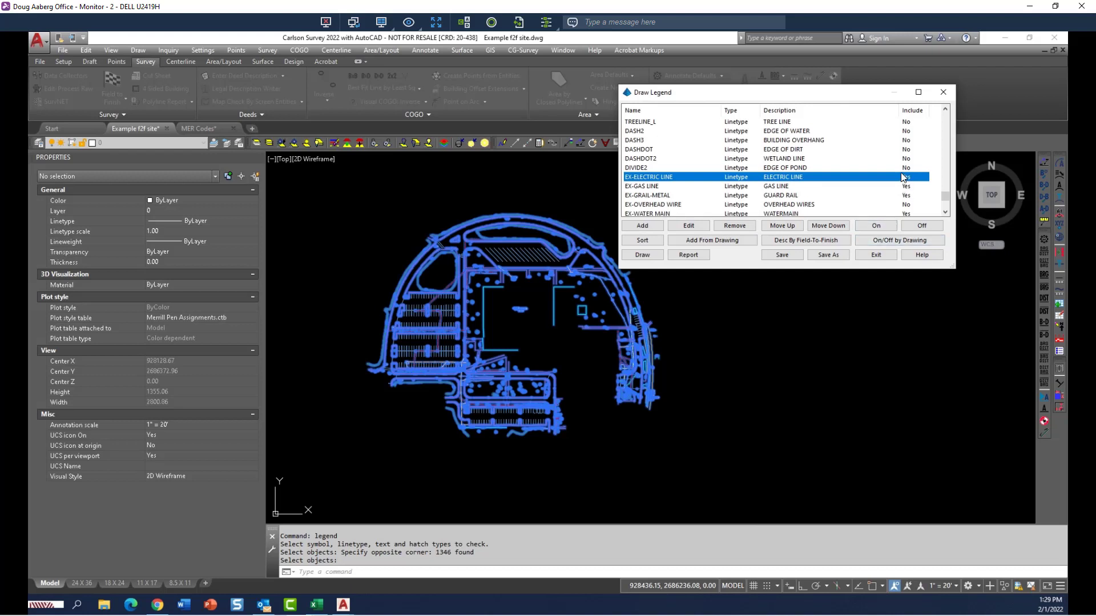
pyautogui.click(830, 171)
pyautogui.click(817, 159)
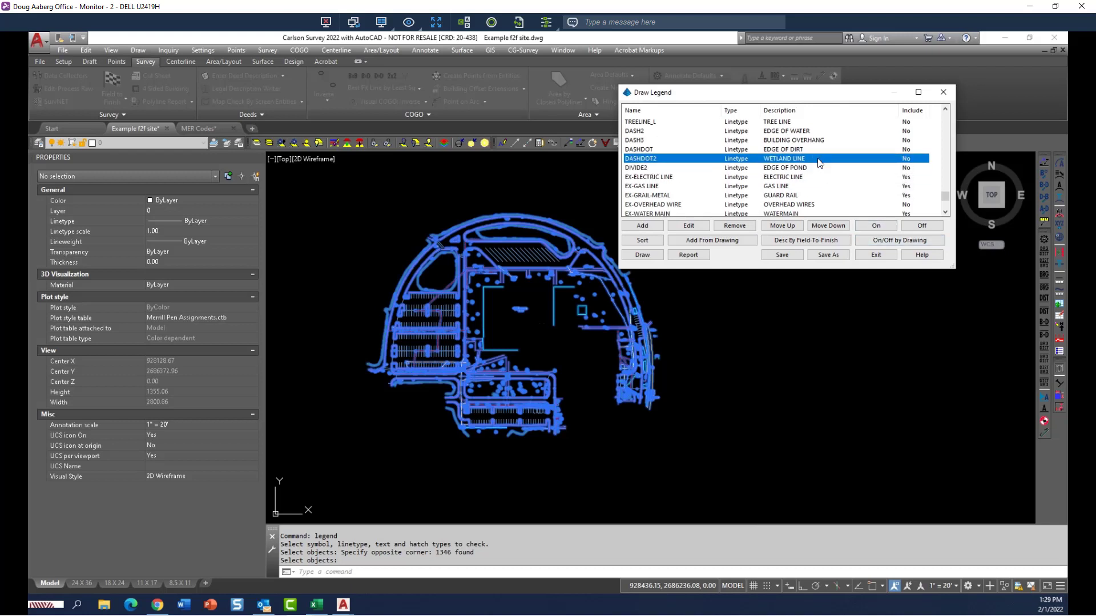
pyautogui.click(881, 228)
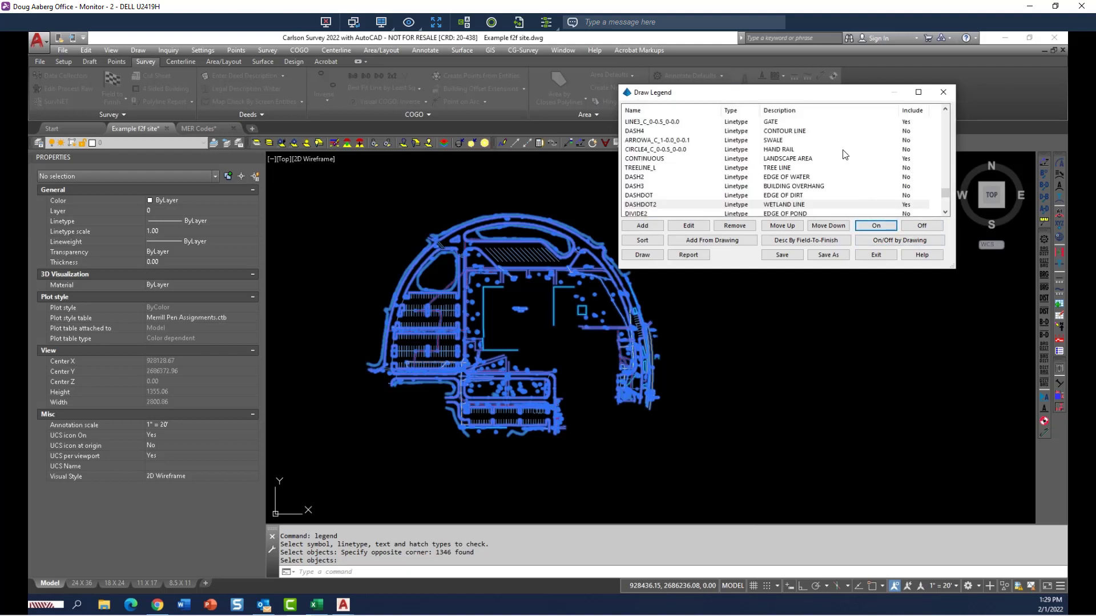
pyautogui.click(884, 204)
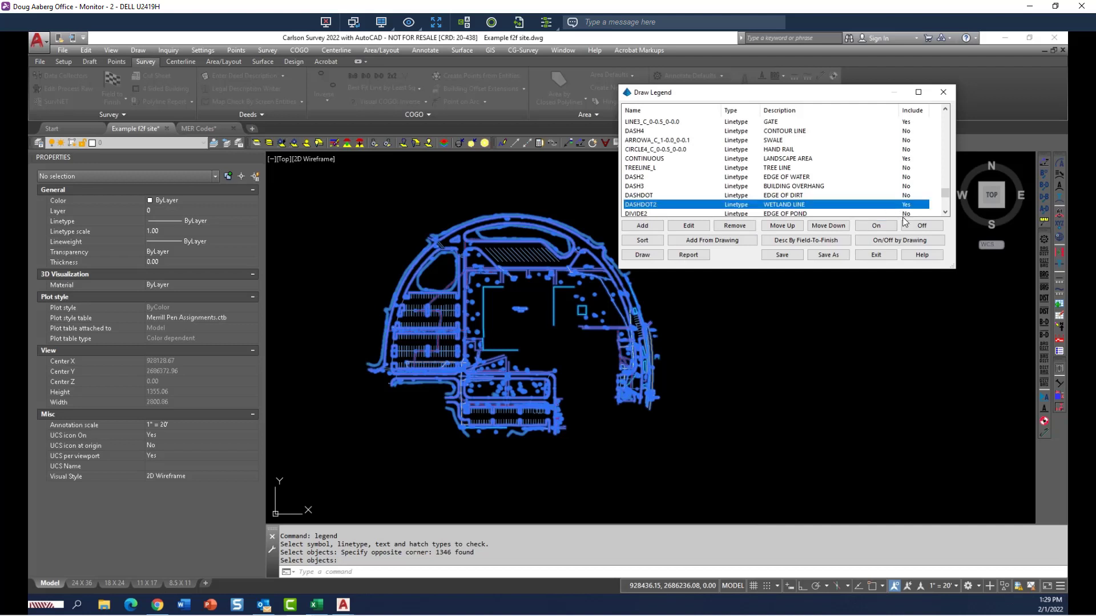
pyautogui.click(919, 227)
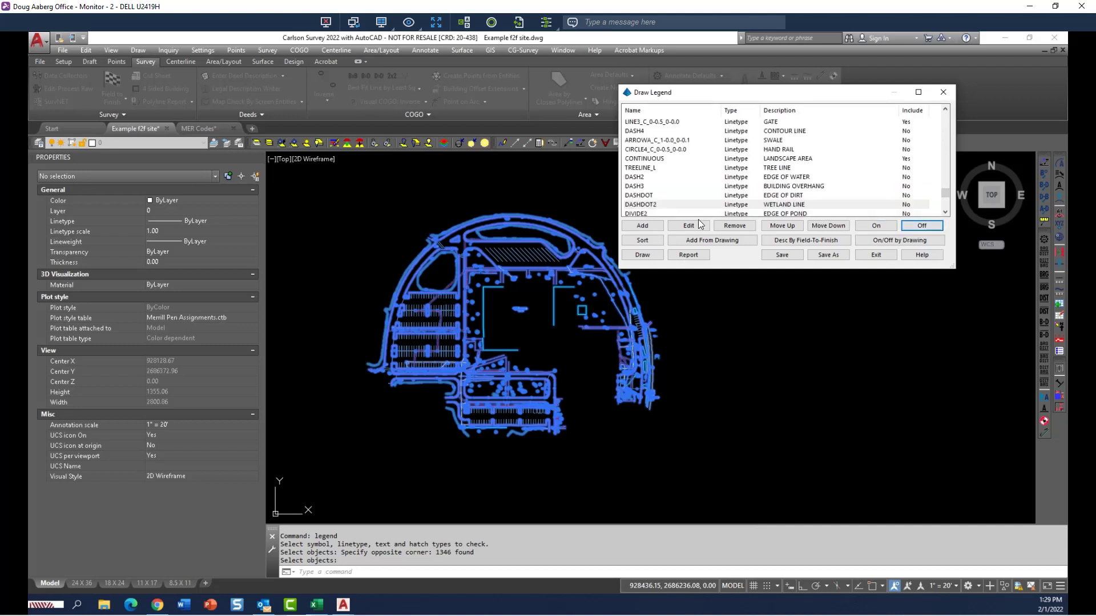
pyautogui.scroll(-2, 851, 143)
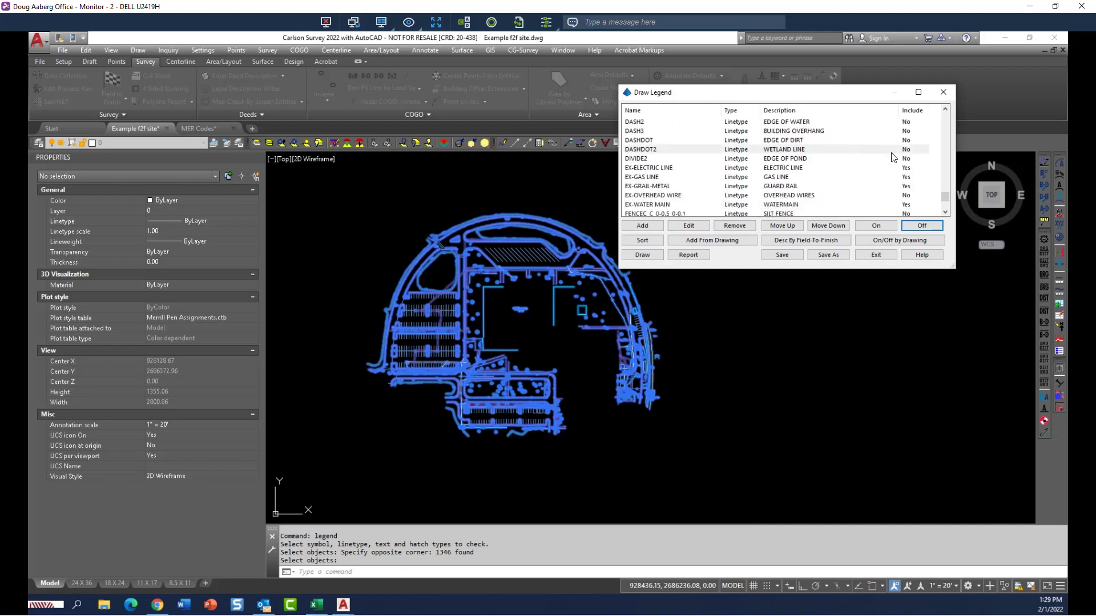
pyautogui.scroll(-2, 894, 157)
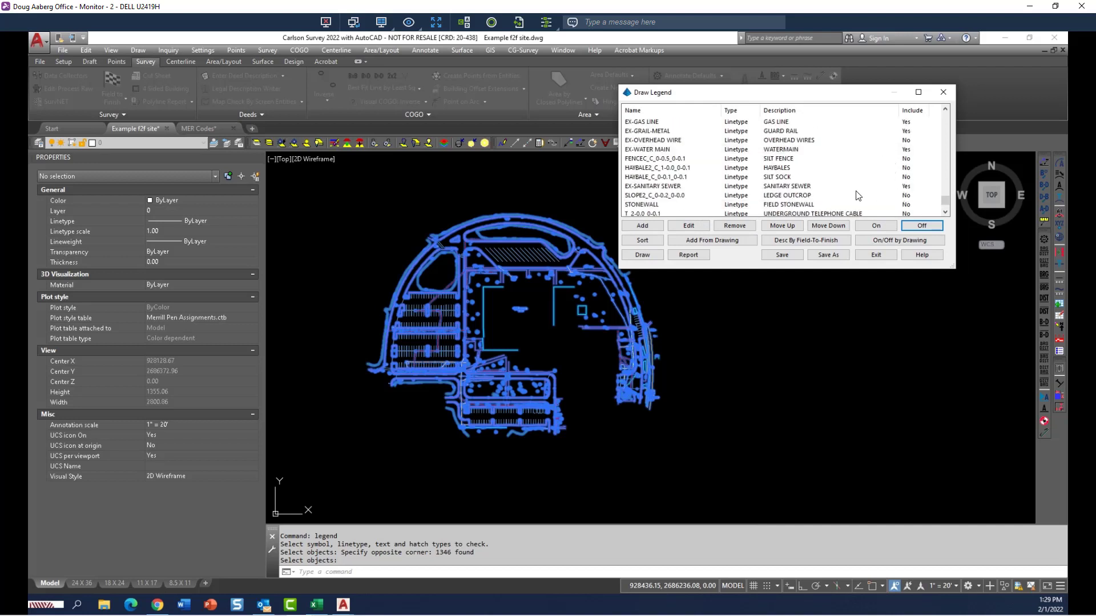
# Step: Go to the legend drawing settings and check the LEGEND title on layer GN-LGND
pyautogui.click(640, 255)
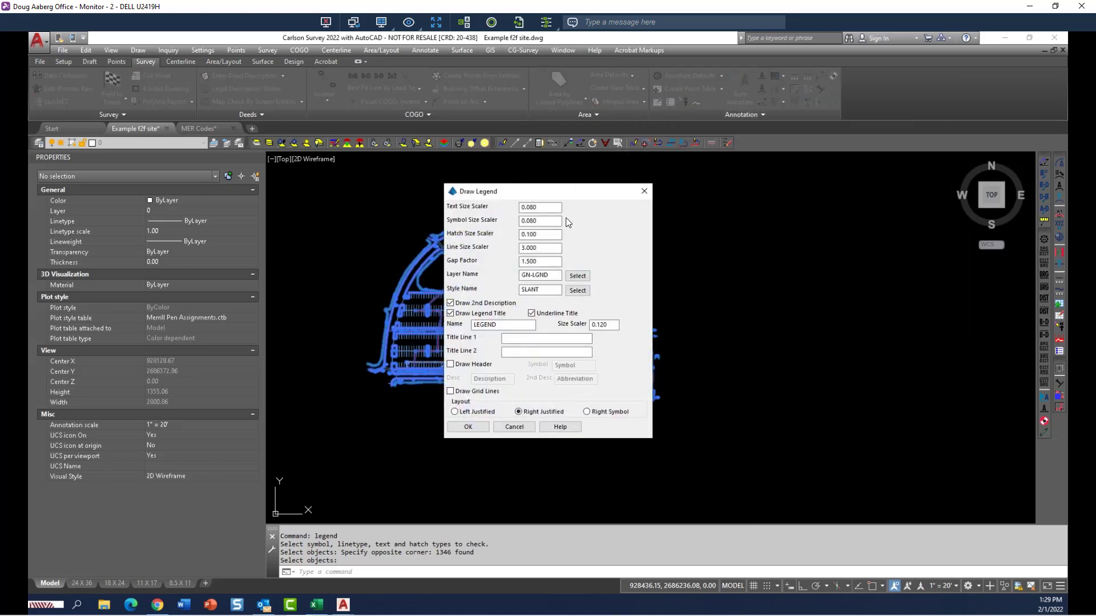
pyautogui.click(510, 330)
# Step: Accept the legend settings, place the legend right of the site, and exit the entry list
pyautogui.click(466, 428)
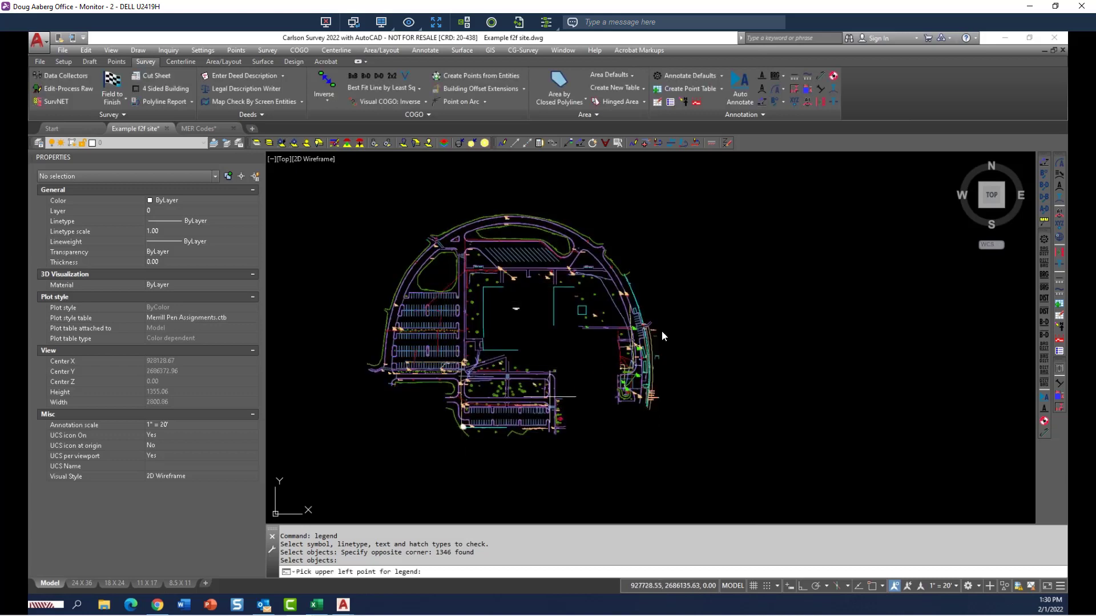
pyautogui.click(731, 241)
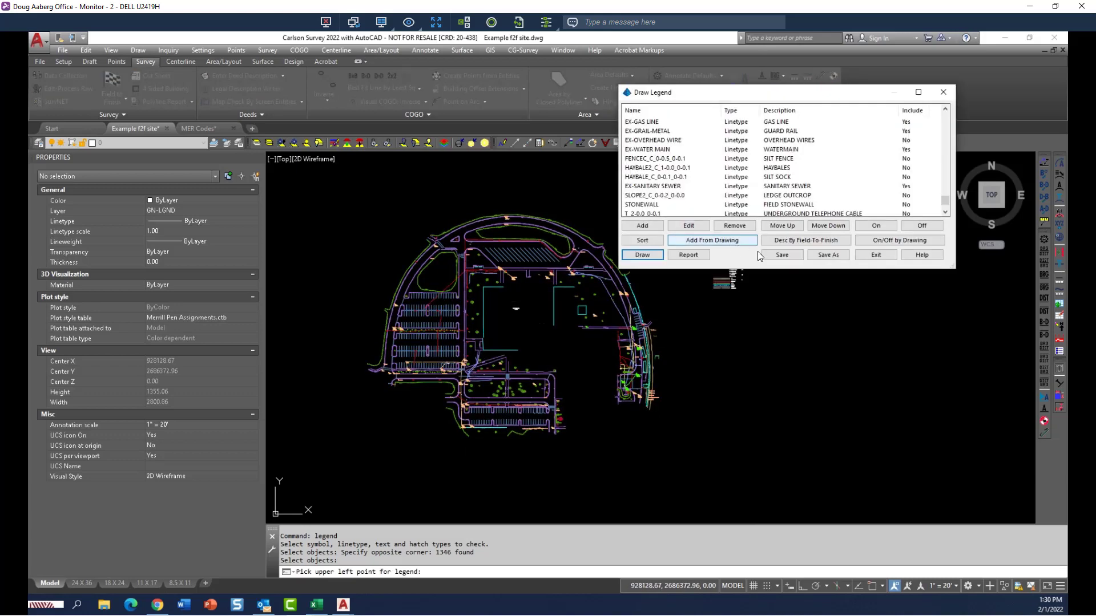
pyautogui.click(871, 256)
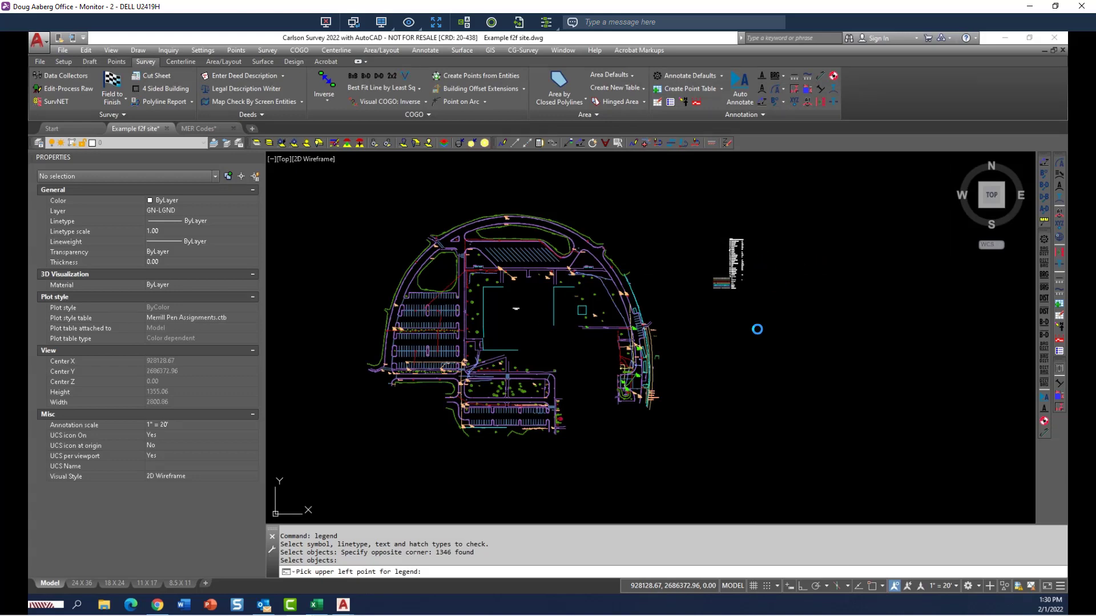
# Step: Pan over the legend rows from shrub to sanitary sewer, then switch to the MER Codes drawing
pyautogui.scroll(10, 752, 241)
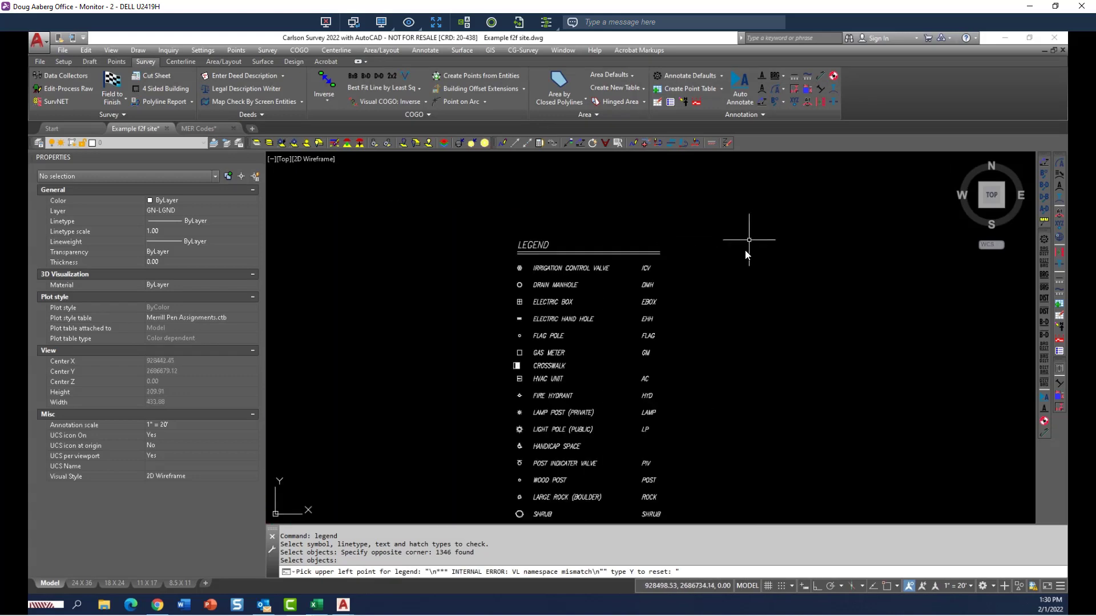
pyautogui.moveTo(678, 368); pyautogui.dragTo(676, 231, button='middle')
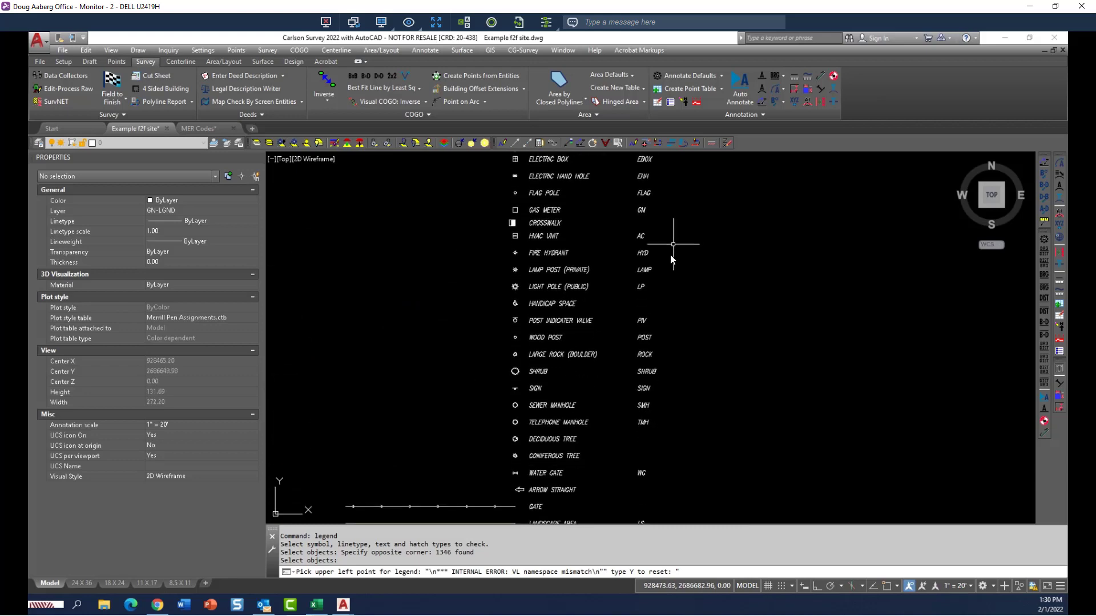
pyautogui.moveTo(679, 333); pyautogui.dragTo(691, 237, button='middle')
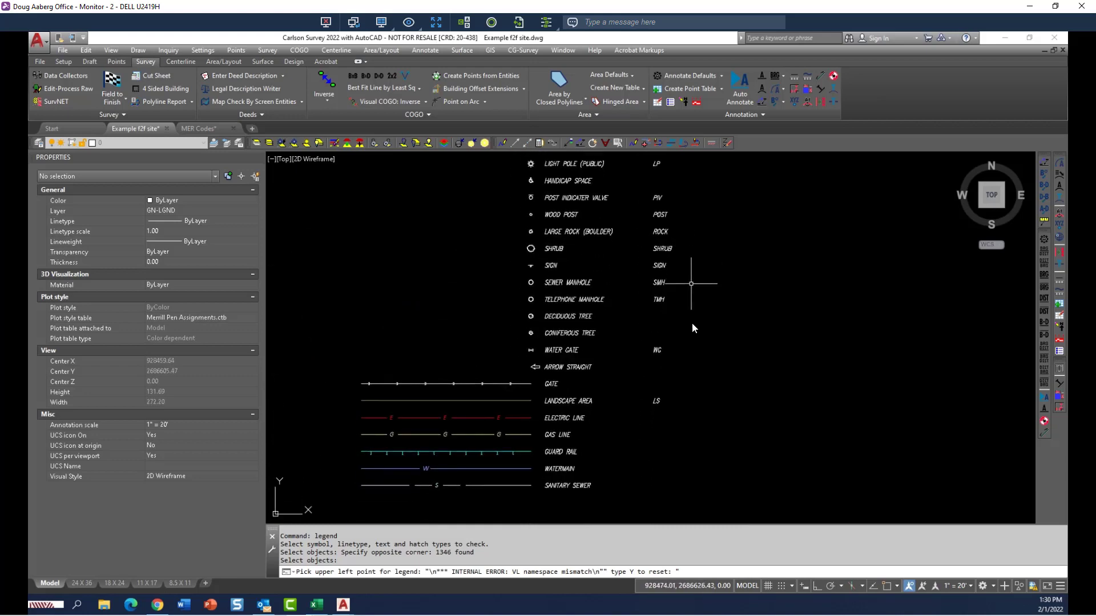
pyautogui.moveTo(695, 379); pyautogui.dragTo(761, 311, button='middle')
pyautogui.moveTo(718, 346); pyautogui.dragTo(769, 293, button='middle')
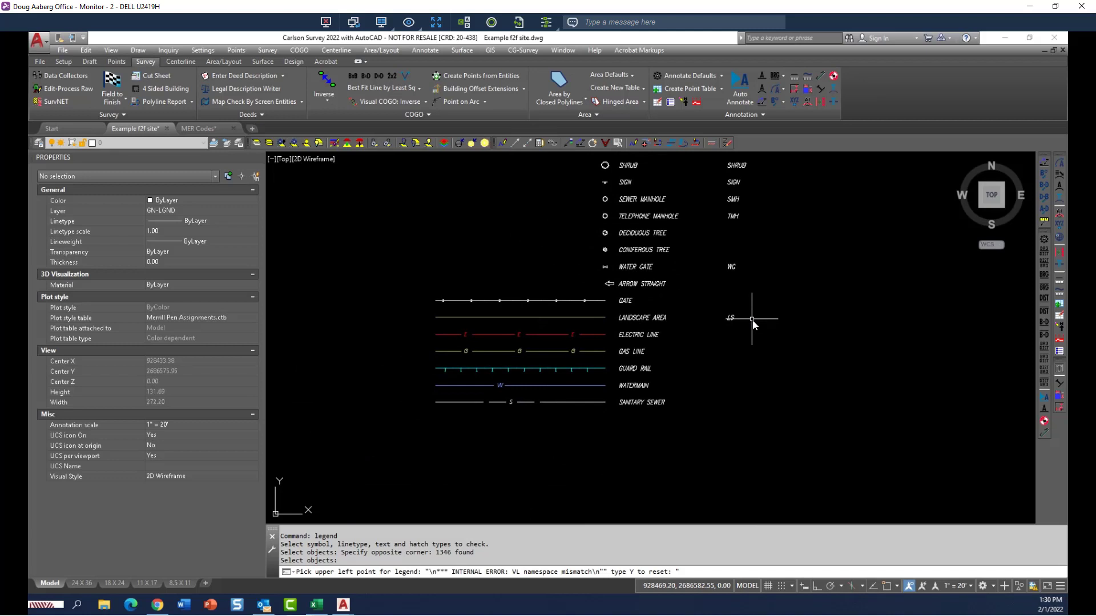
pyautogui.scroll(-4, 752, 319)
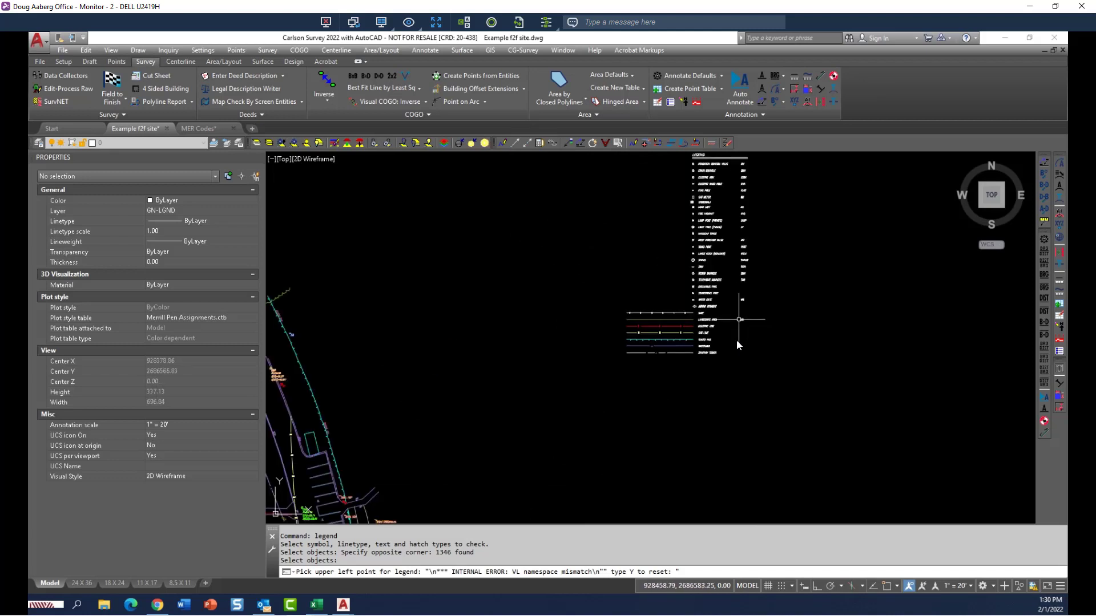
pyautogui.moveTo(734, 313); pyautogui.dragTo(711, 382, button='middle')
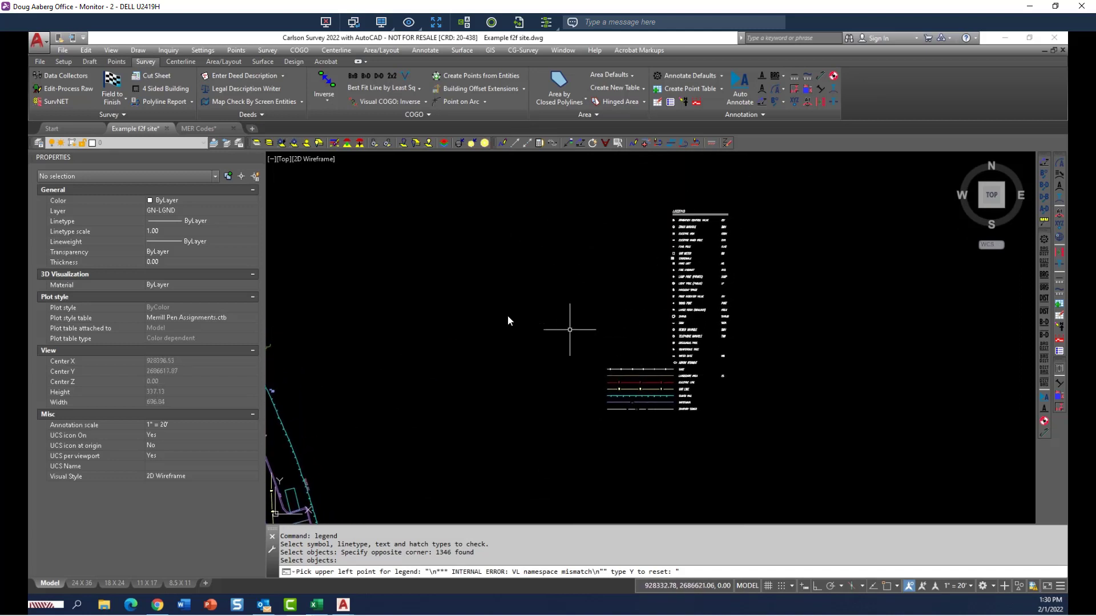
pyautogui.click(203, 129)
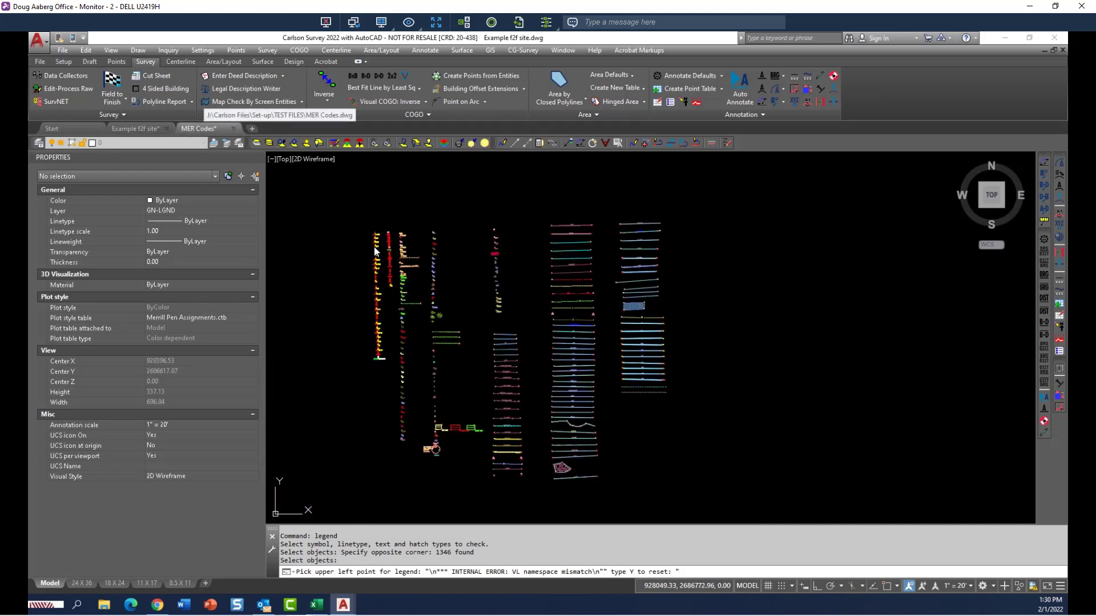
pyautogui.click(104, 87)
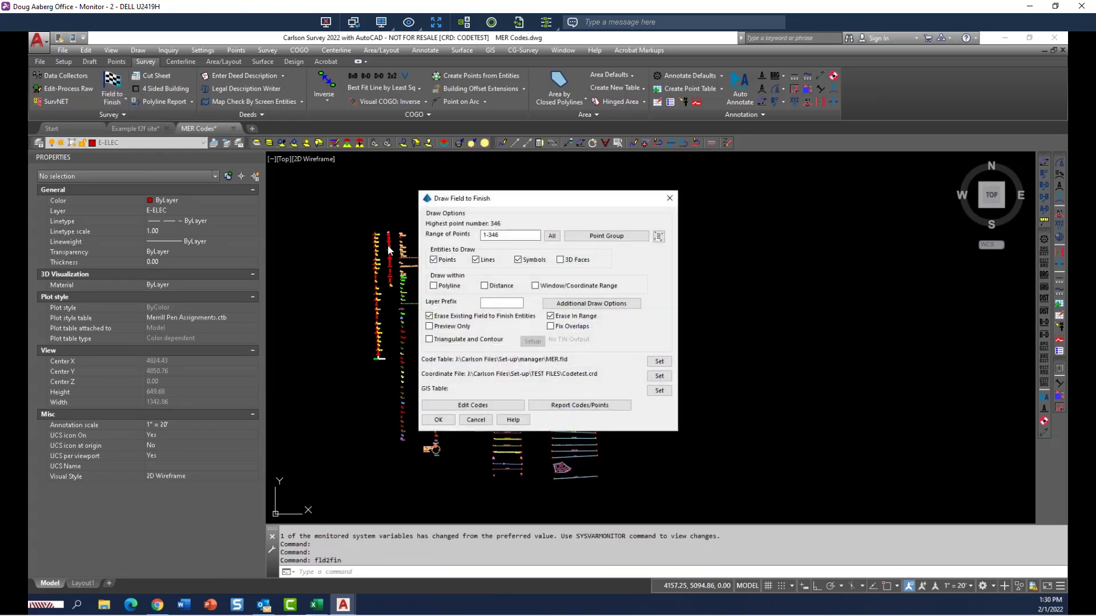
pyautogui.click(490, 405)
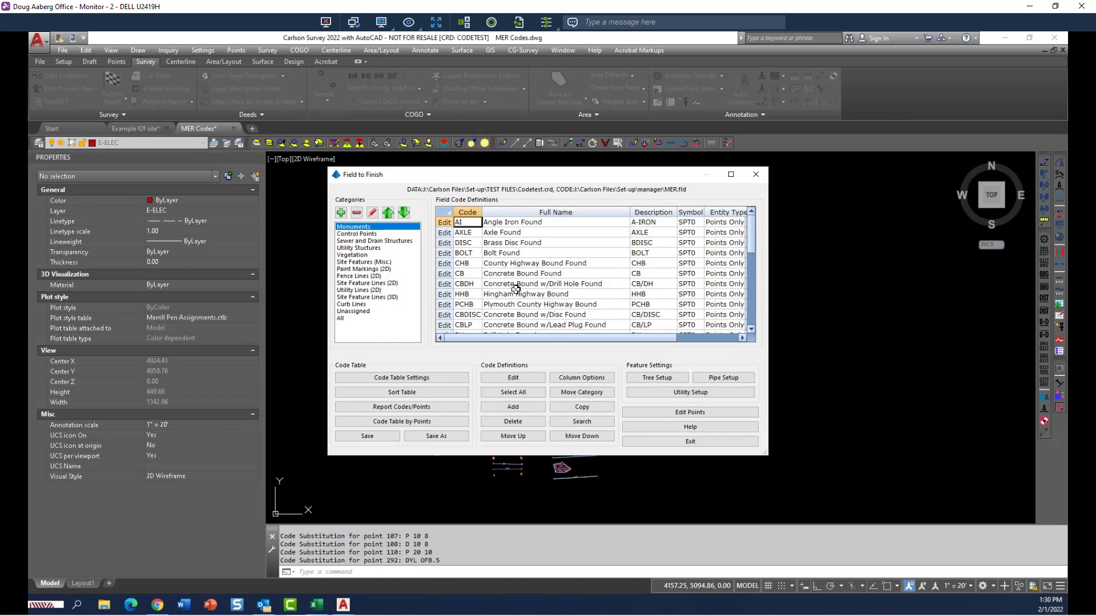
pyautogui.scroll(-5, 518, 286)
pyautogui.scroll(-3, 518, 286)
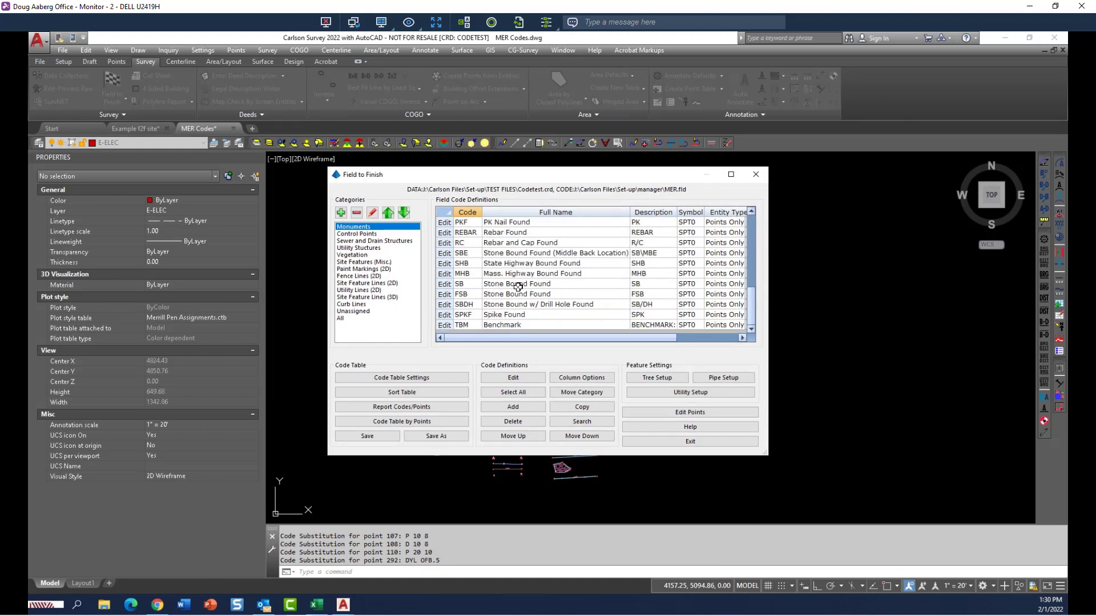
pyautogui.scroll(8, 519, 286)
pyautogui.scroll(-7, 518, 286)
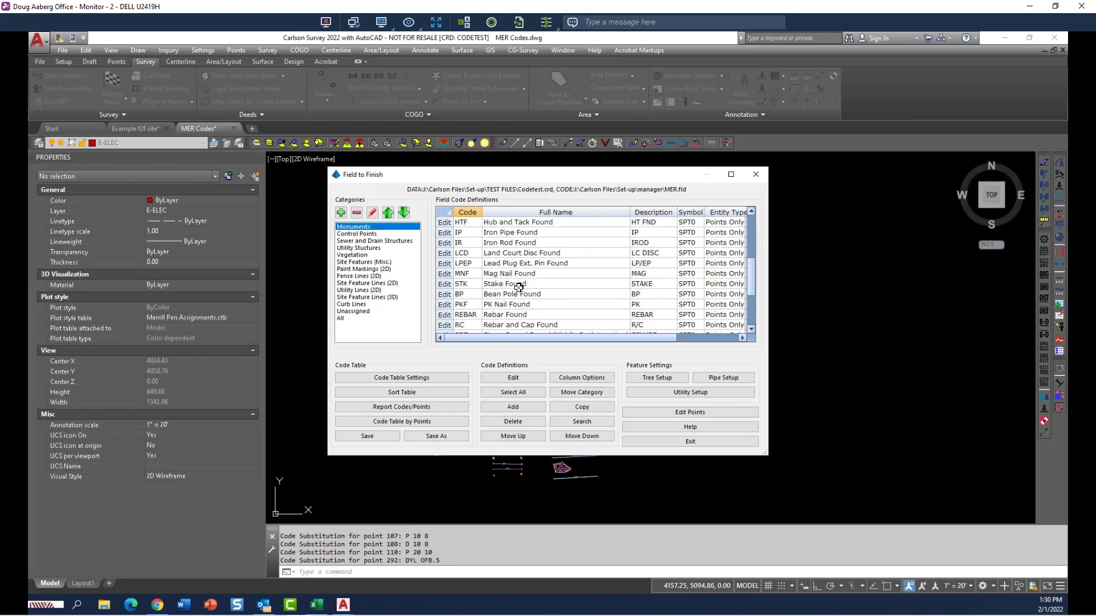
pyautogui.click(689, 442)
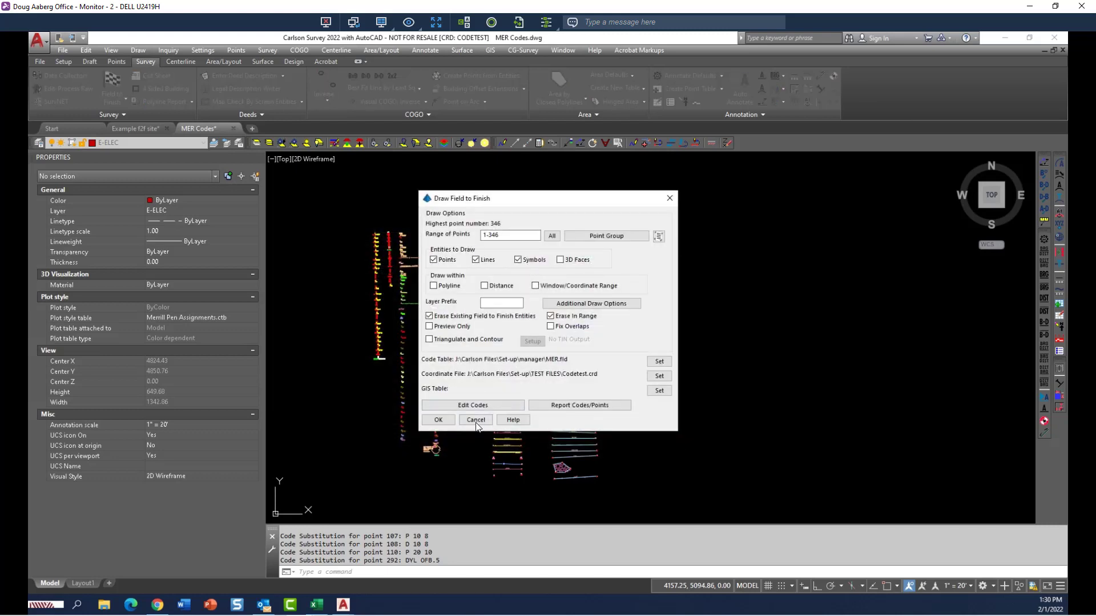
pyautogui.click(476, 423)
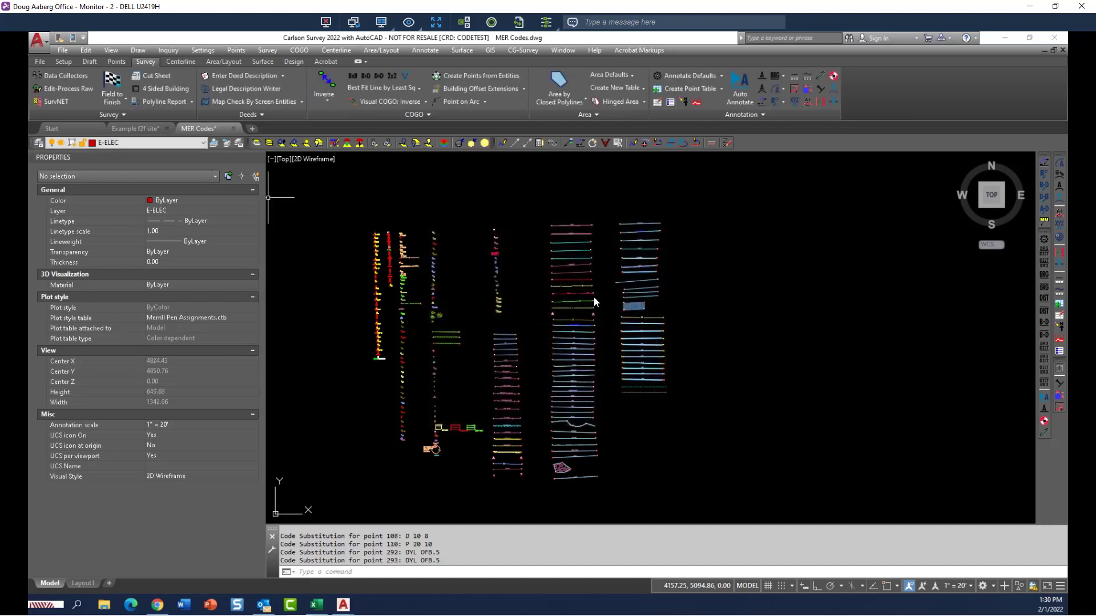
pyautogui.click(434, 52)
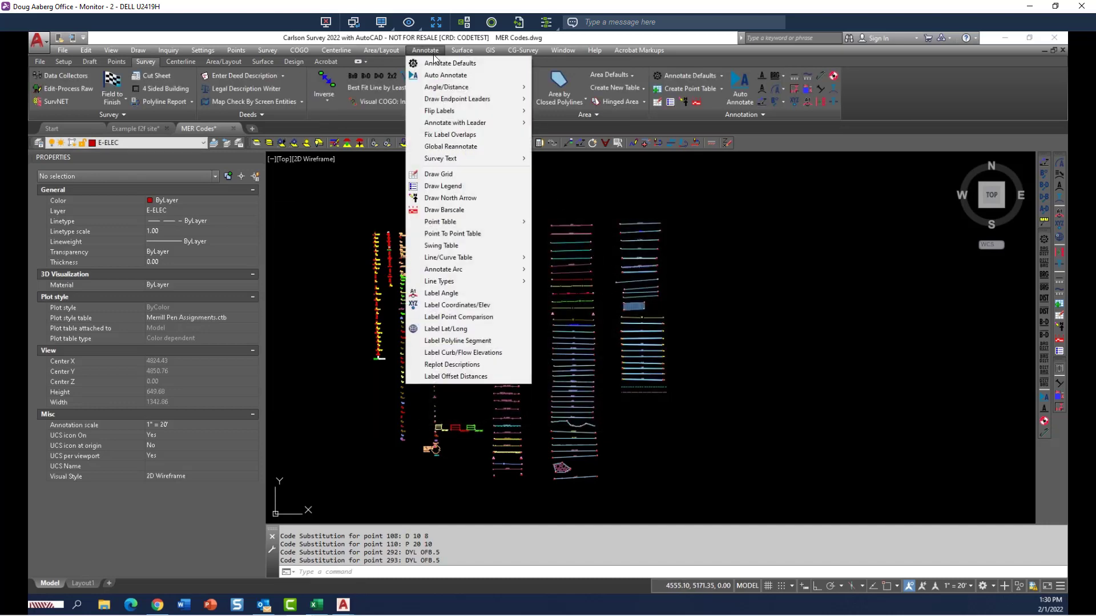
pyautogui.click(454, 190)
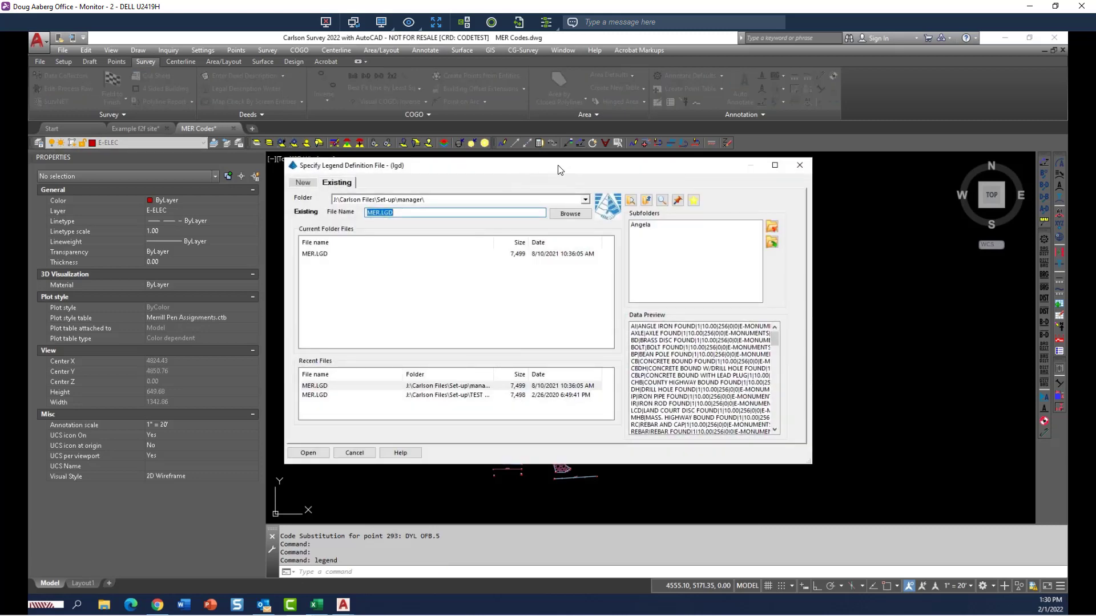
pyautogui.moveTo(559, 170); pyautogui.dragTo(765, 120)
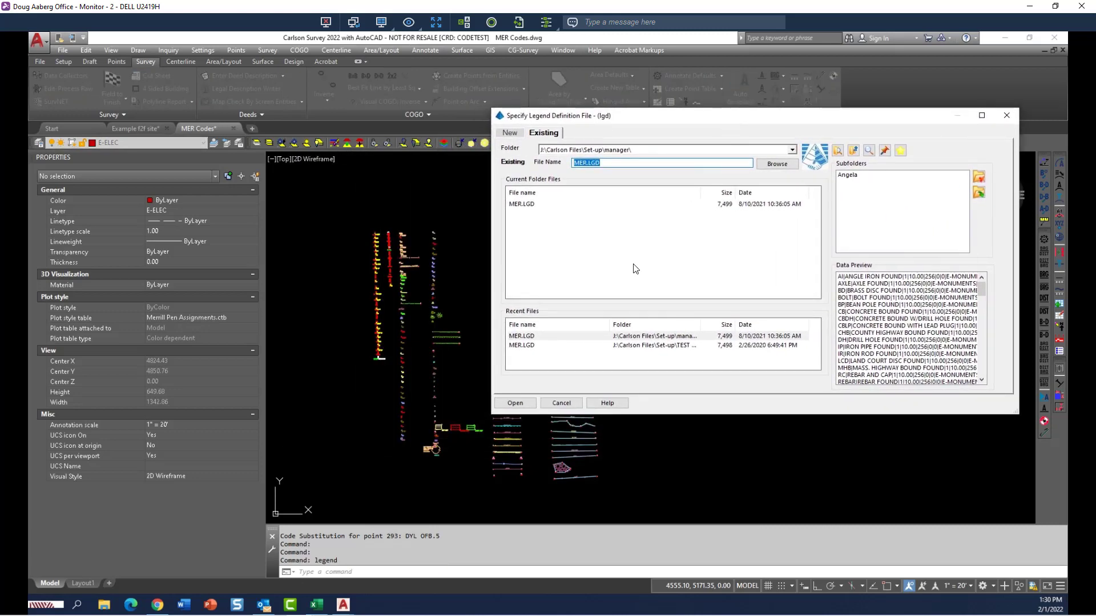
pyautogui.click(533, 407)
pyautogui.moveTo(642, 223)
pyautogui.mouseDown()
pyautogui.moveTo(677, 219)
pyautogui.moveTo(841, 130)
pyautogui.moveTo(909, 127)
pyautogui.mouseUp()
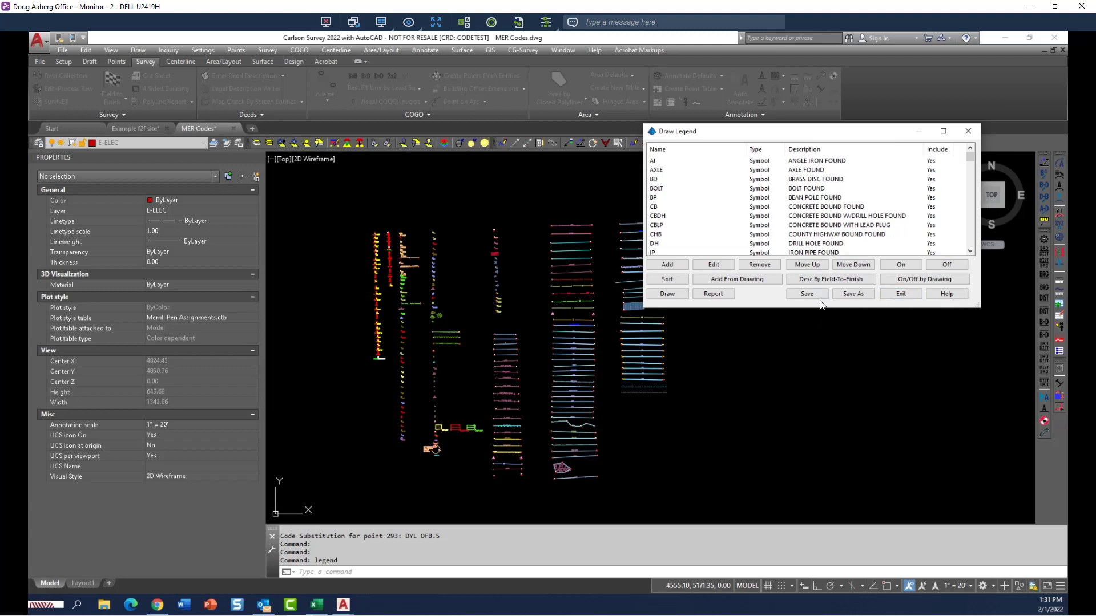
pyautogui.click(899, 295)
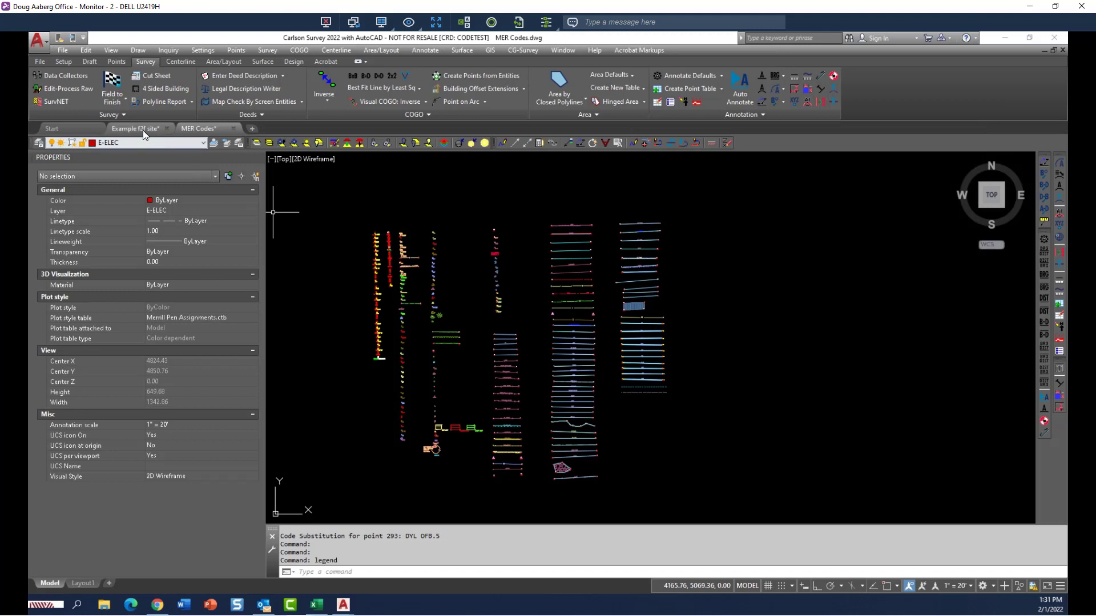
# Step: On the Example f2f site drawing, zoom out and load MER.LGD into Draw Legend
pyautogui.click(142, 130)
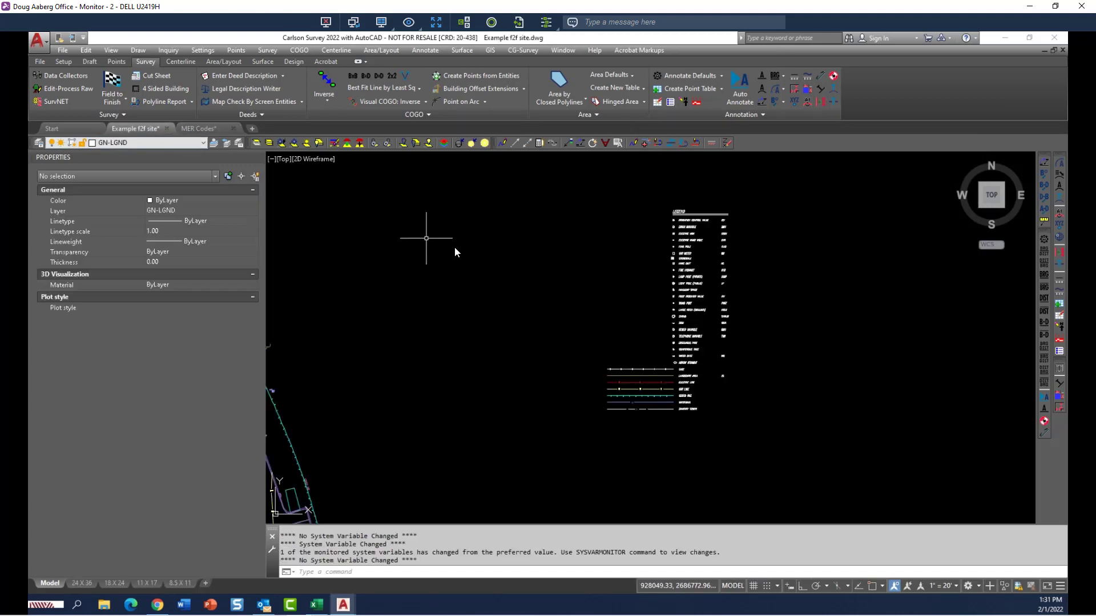
pyautogui.scroll(-5, 454, 247)
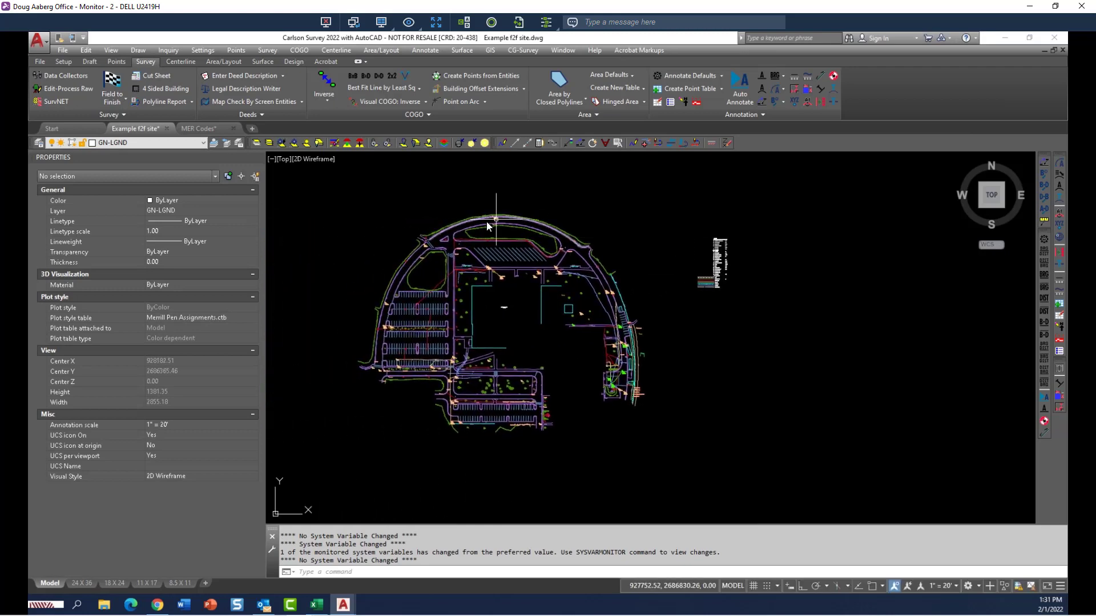
pyautogui.click(420, 52)
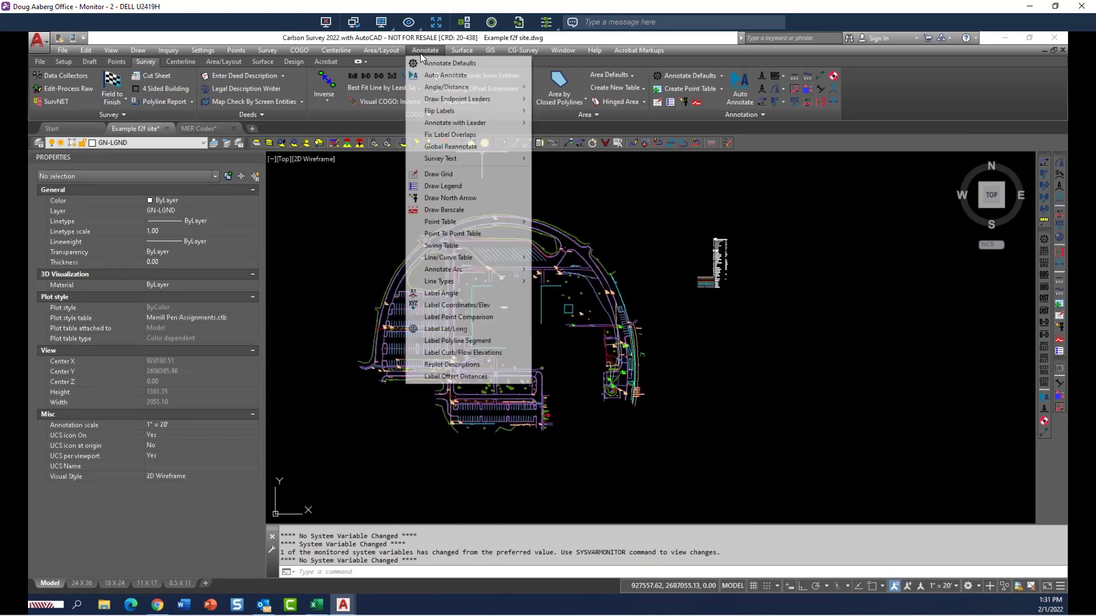
pyautogui.click(447, 189)
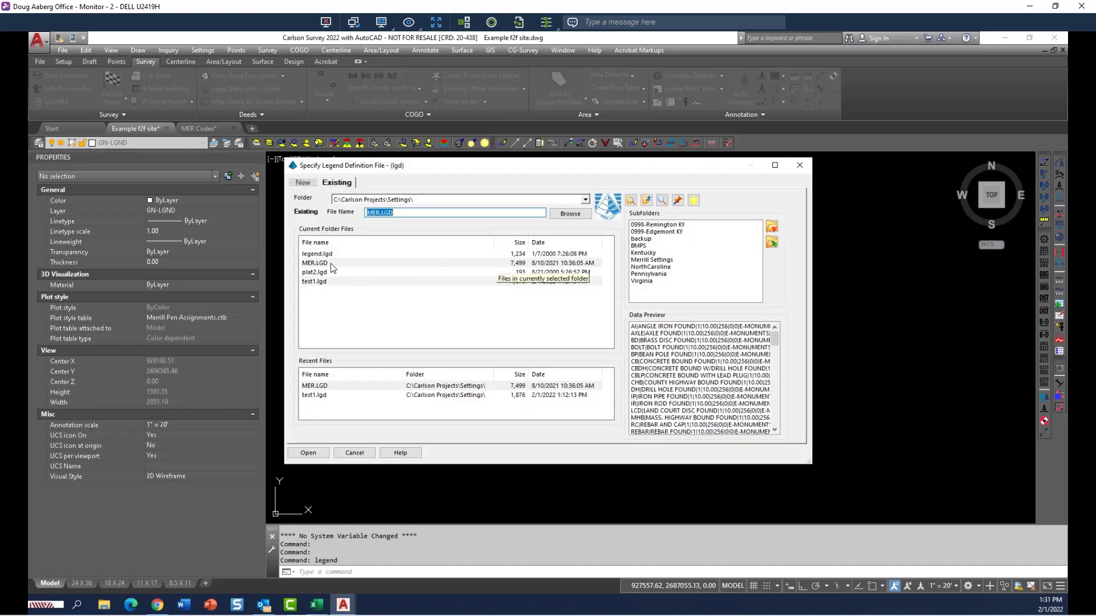
pyautogui.click(331, 263)
pyautogui.click(325, 454)
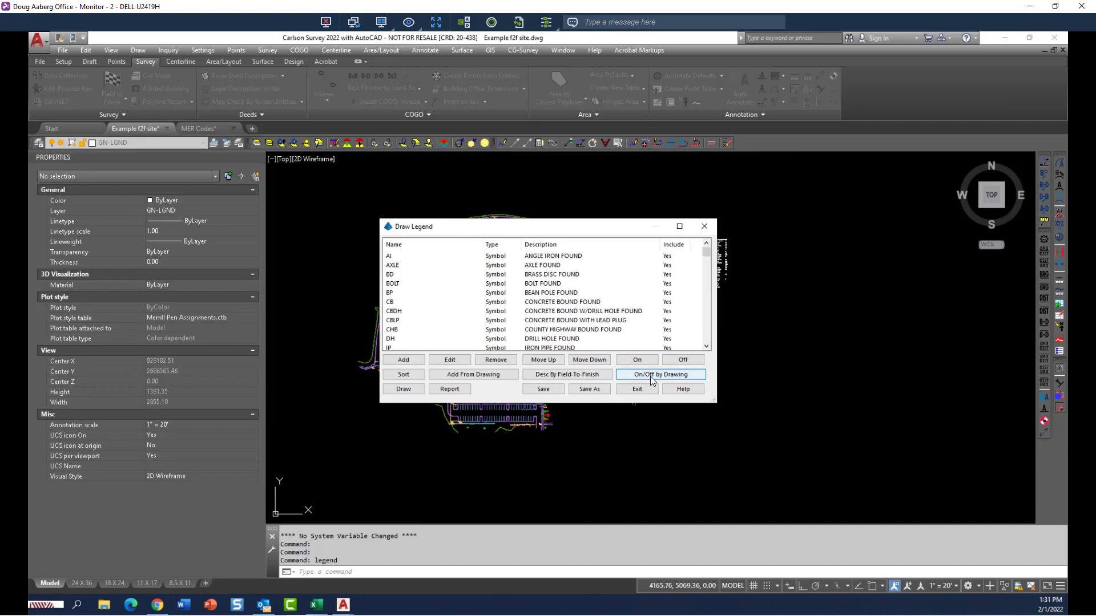
# Step: Use On/Off by Drawing and window-select the entire site plan
pyautogui.click(649, 375)
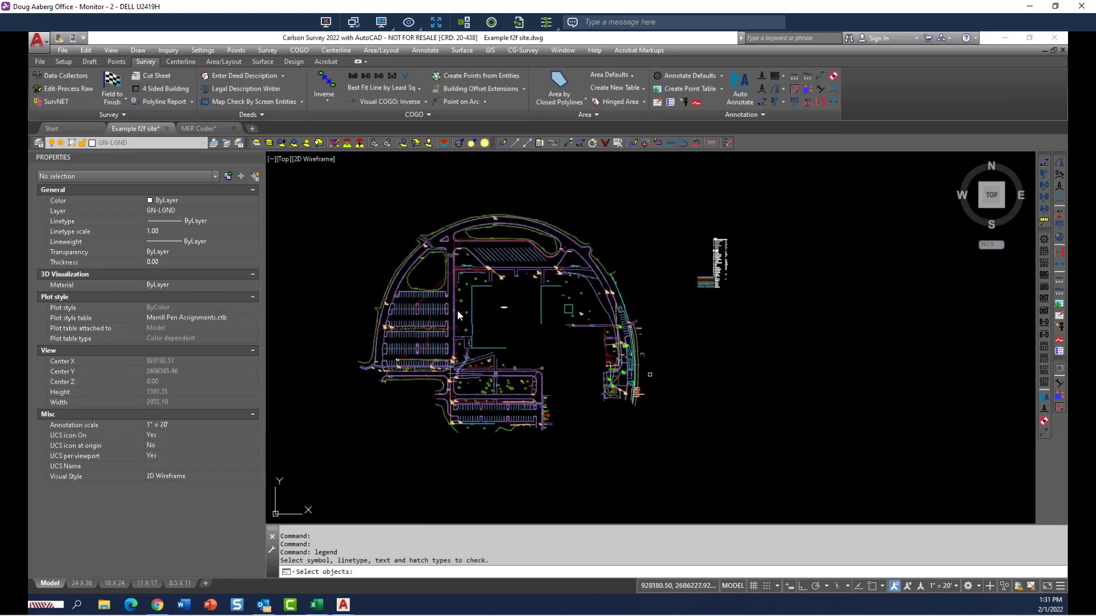
pyautogui.click(334, 203)
pyautogui.click(666, 468)
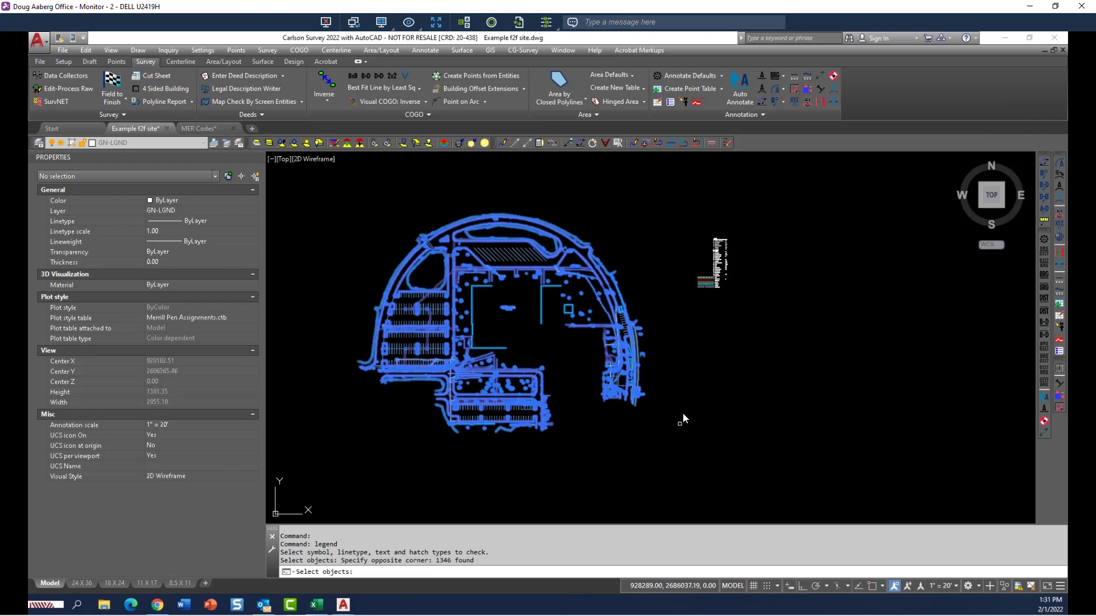
# Step: End selection, accept the LEGEND settings, and draw the legend column beside the site plan
pyautogui.press('Return')
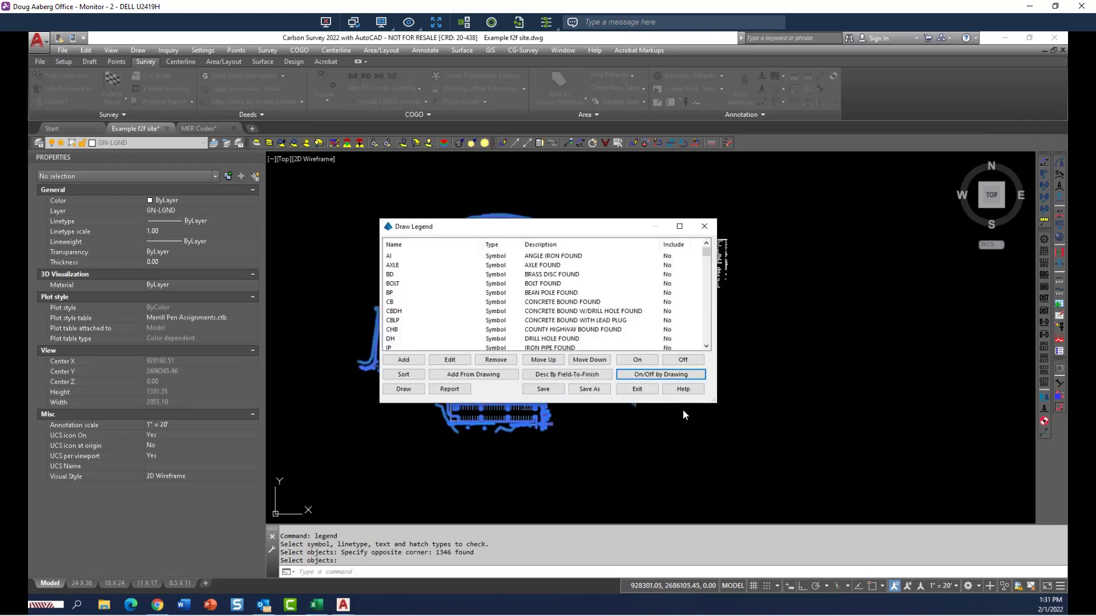
pyautogui.click(404, 390)
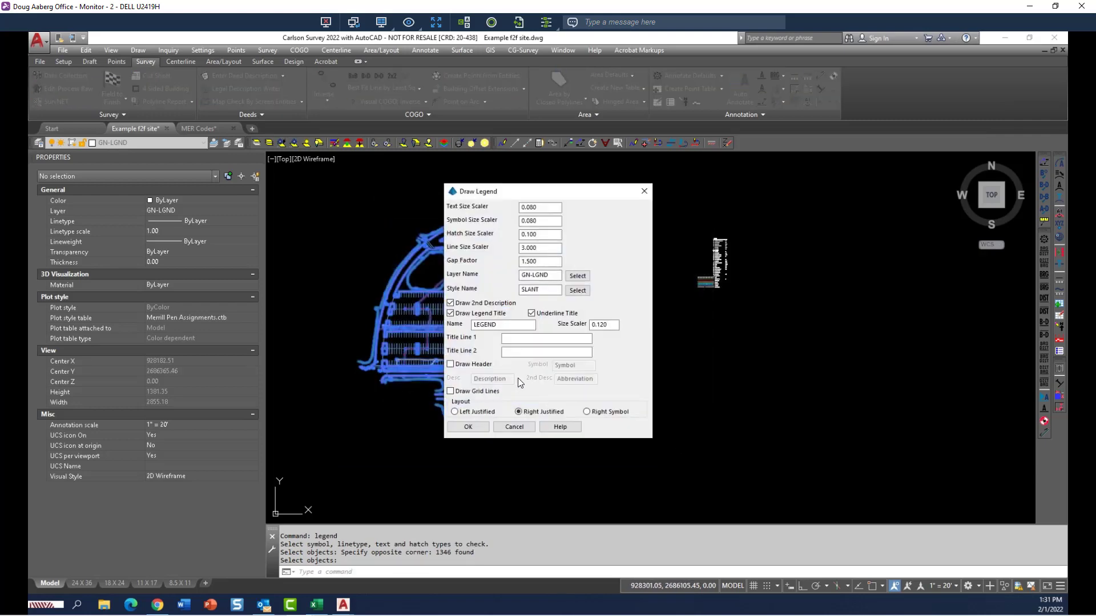
pyautogui.click(482, 427)
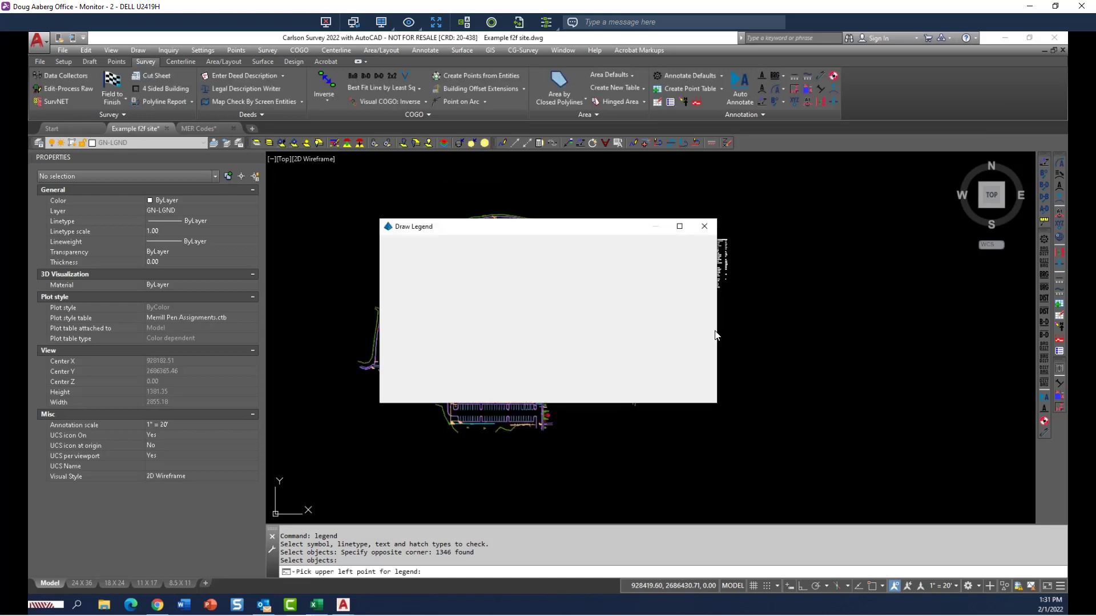
pyautogui.click(630, 392)
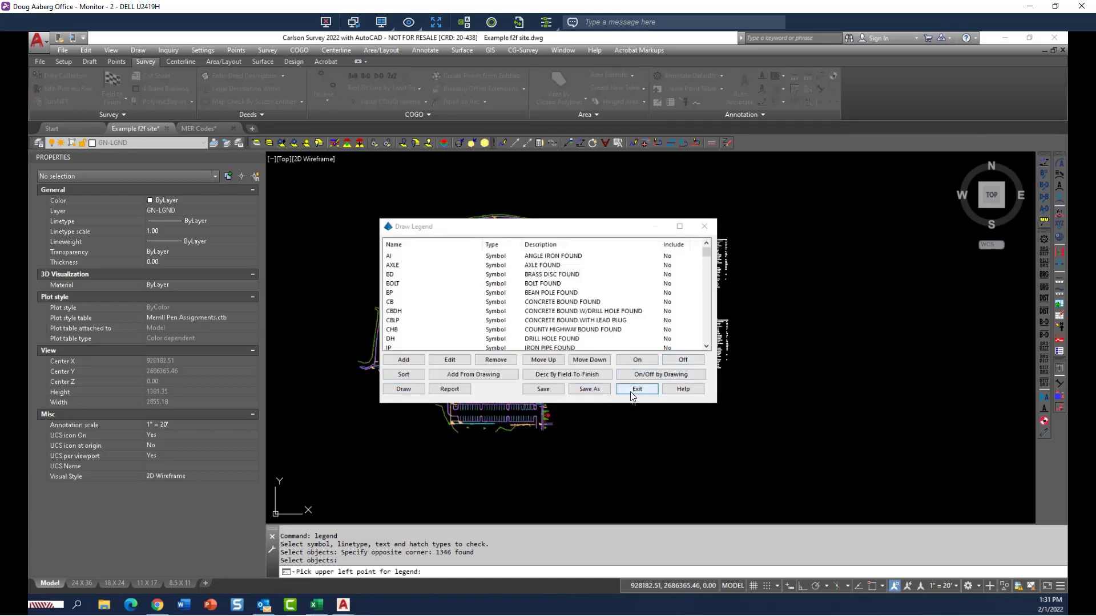
pyautogui.scroll(6, 736, 351)
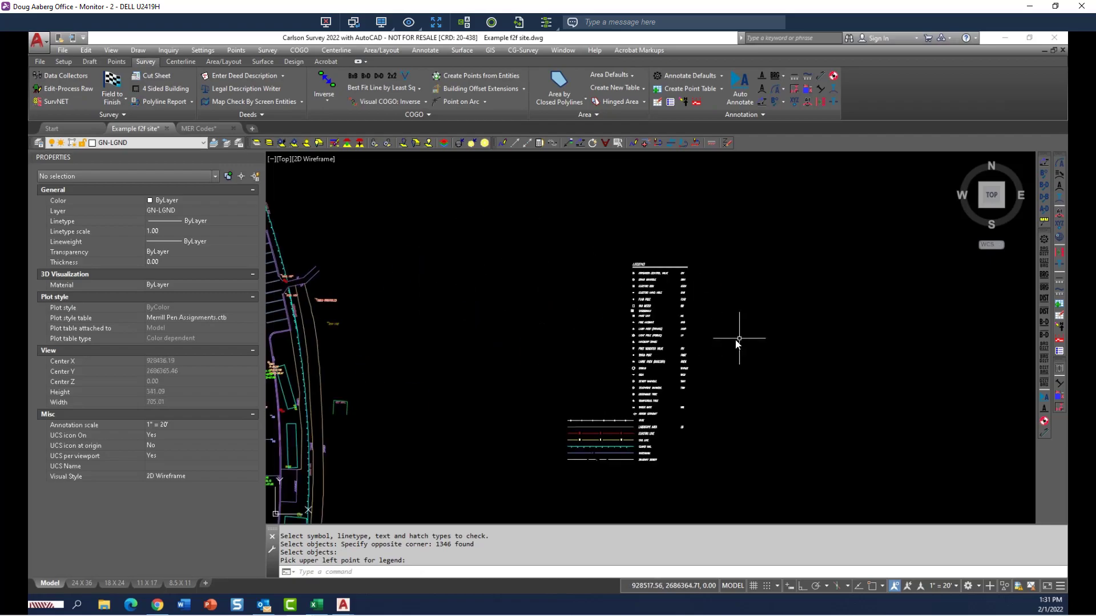